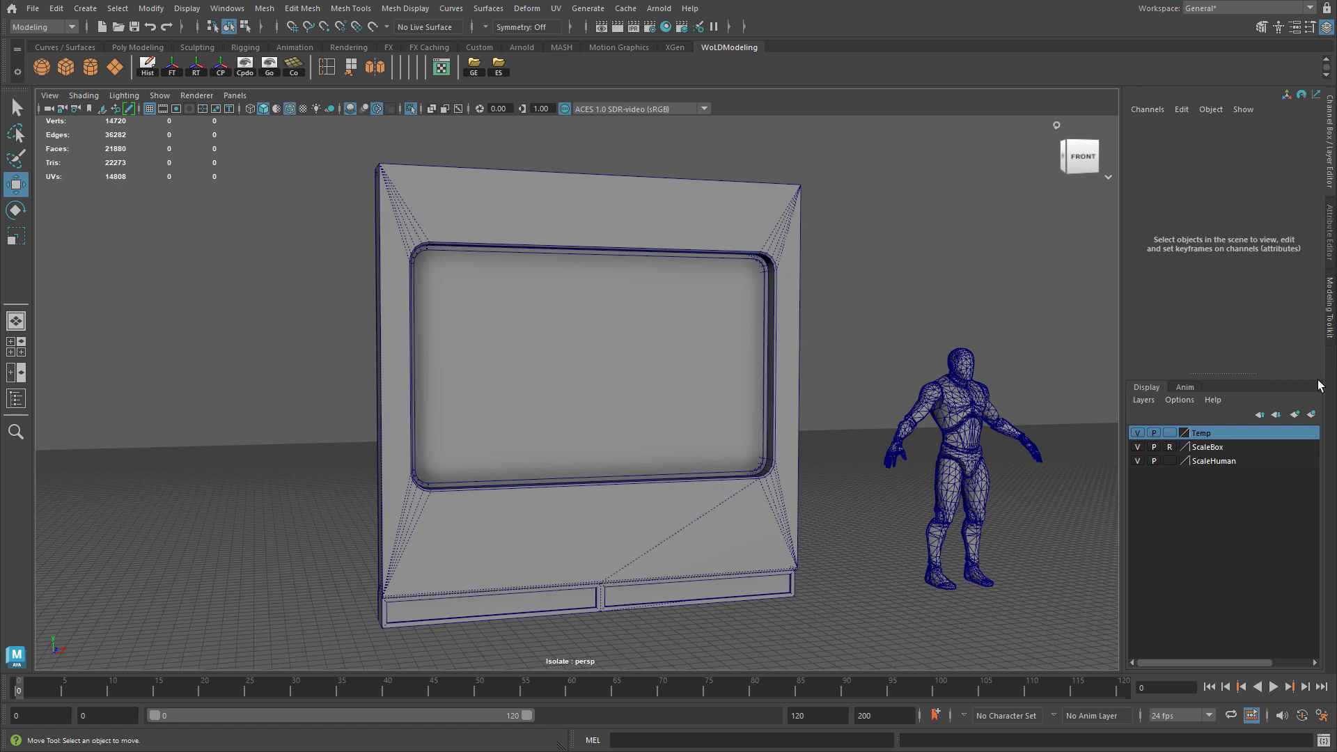
Step: Examine the isolated window wall module from the front, side and back, including its base trim and recessed window
drag(317, 214, 665, 616)
click(871, 640)
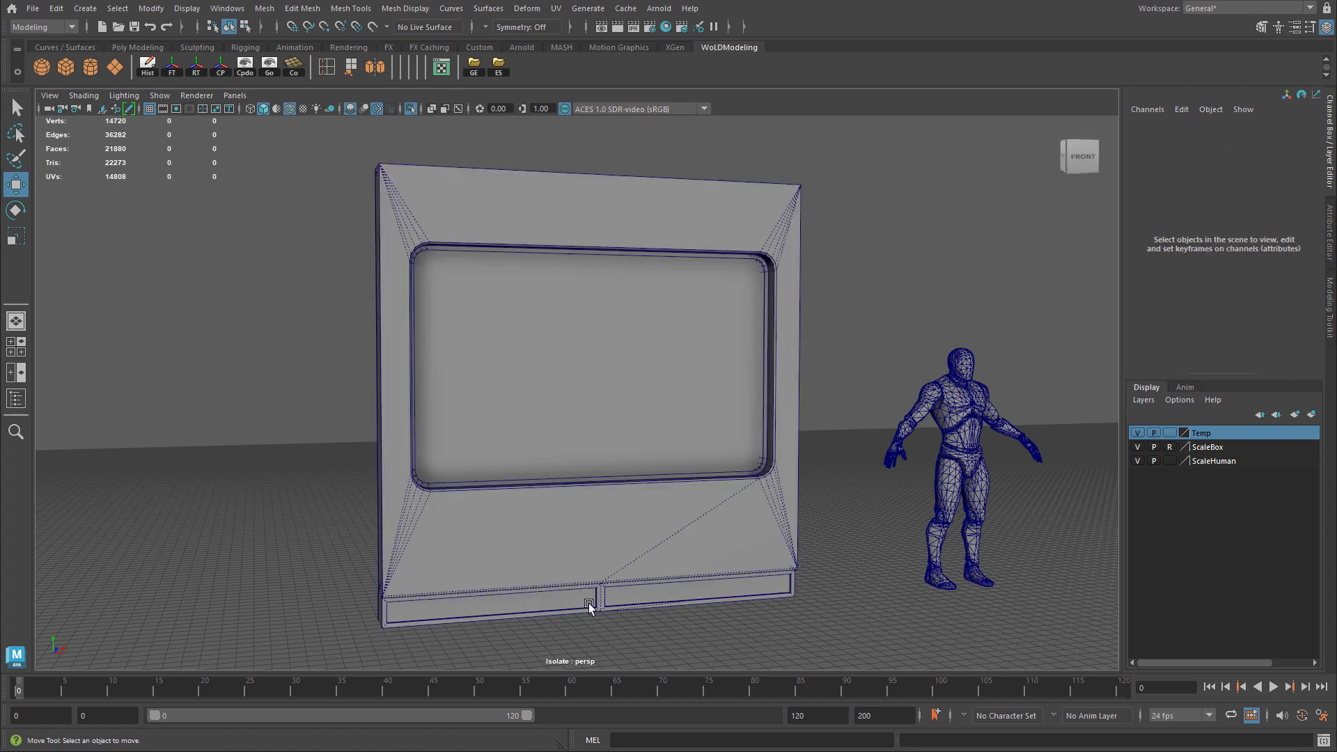
alt+drag(669, 597, 490, 600)
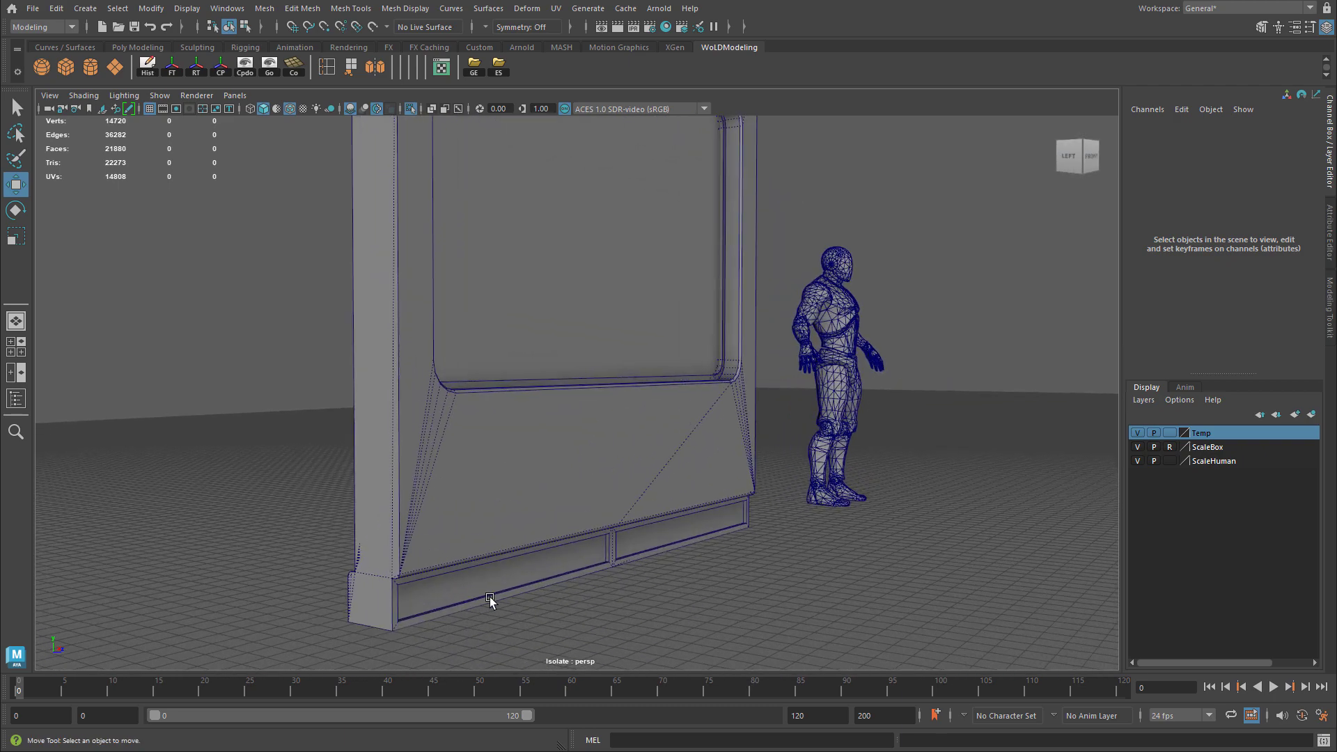
alt+middle_drag(413, 586, 435, 476)
alt+right_drag(435, 477, 542, 501)
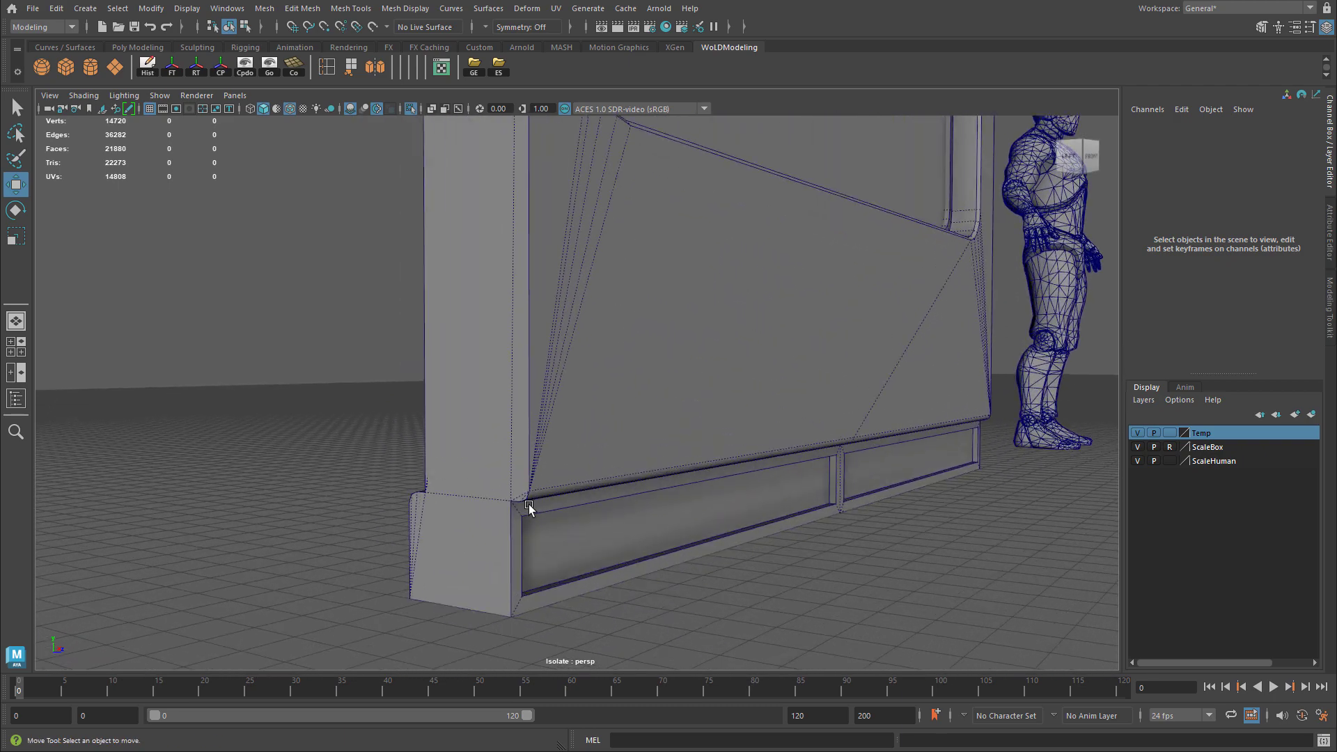
scroll(536, 502, down, 3)
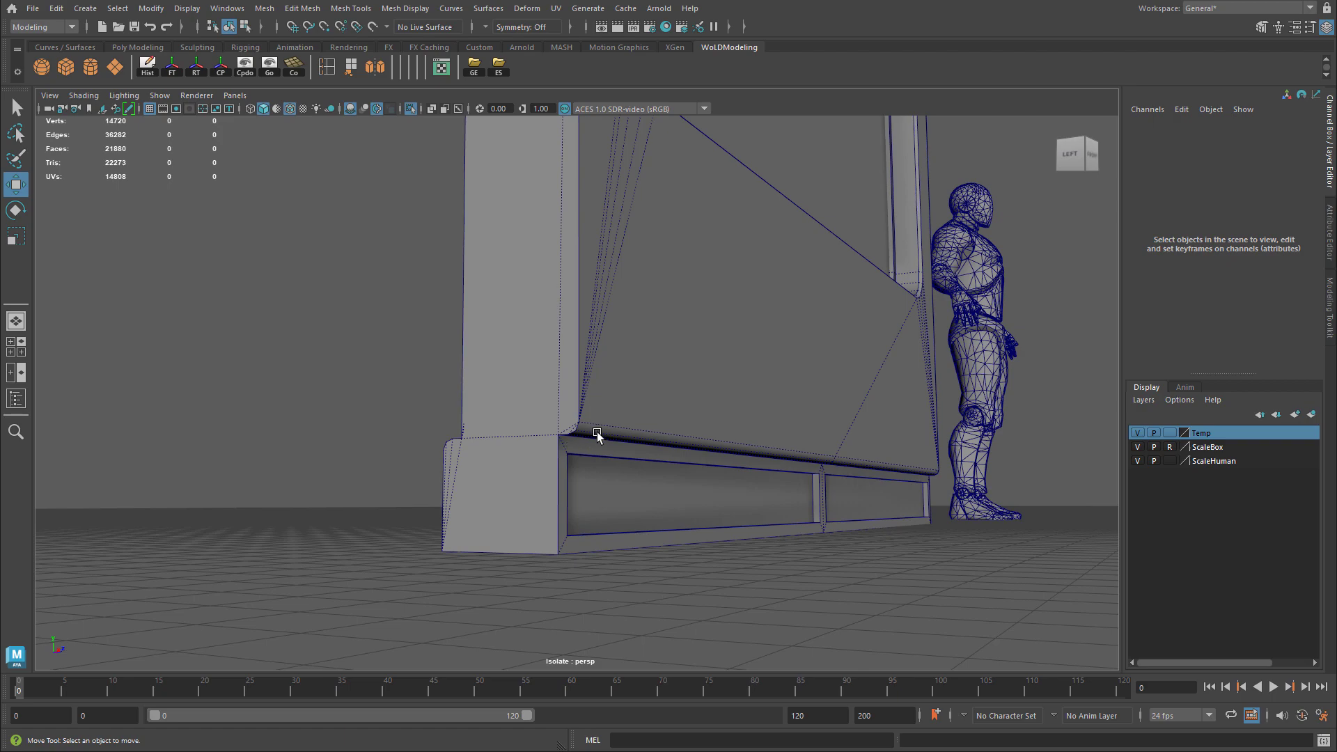
alt+middle_drag(755, 401, 737, 500)
alt+right_drag(737, 500, 638, 423)
alt+drag(639, 423, 777, 414)
alt+middle_drag(776, 414, 829, 443)
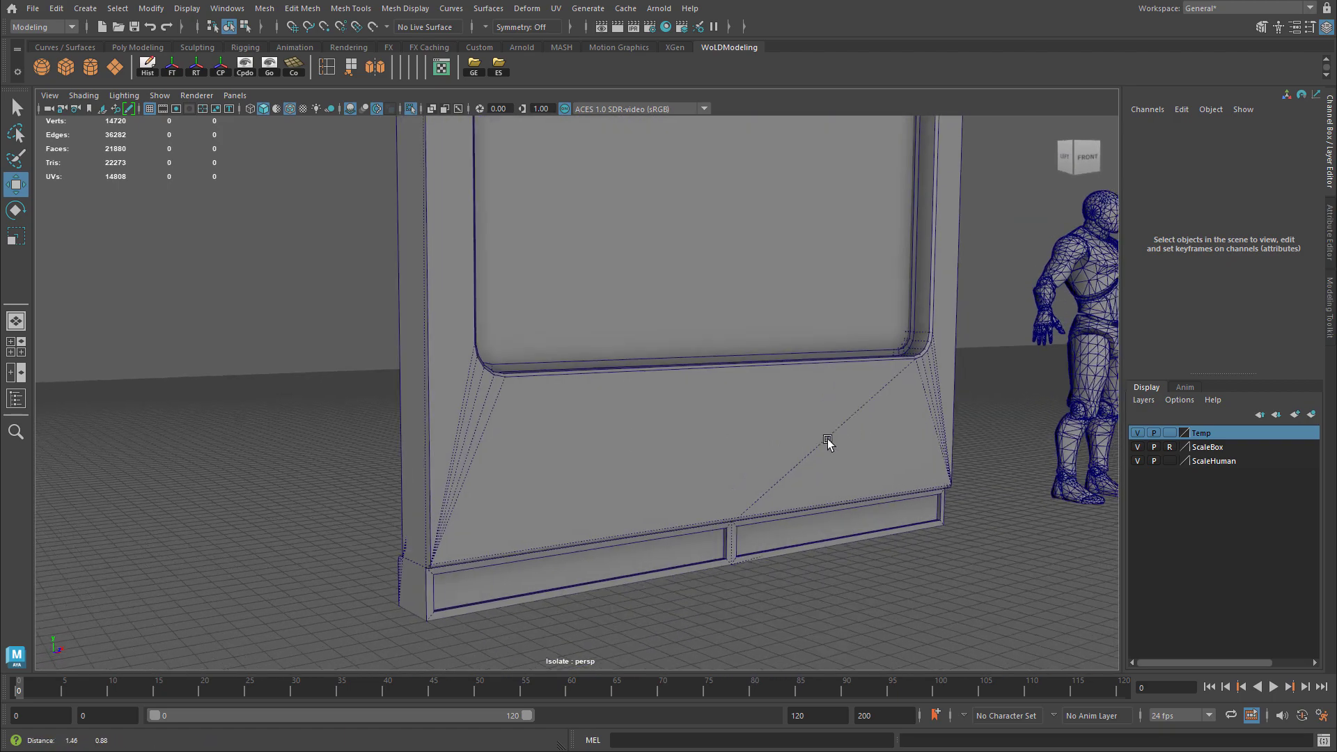
alt+right_drag(829, 443, 735, 440)
alt+middle_drag(735, 440, 640, 512)
alt+drag(640, 511, 686, 506)
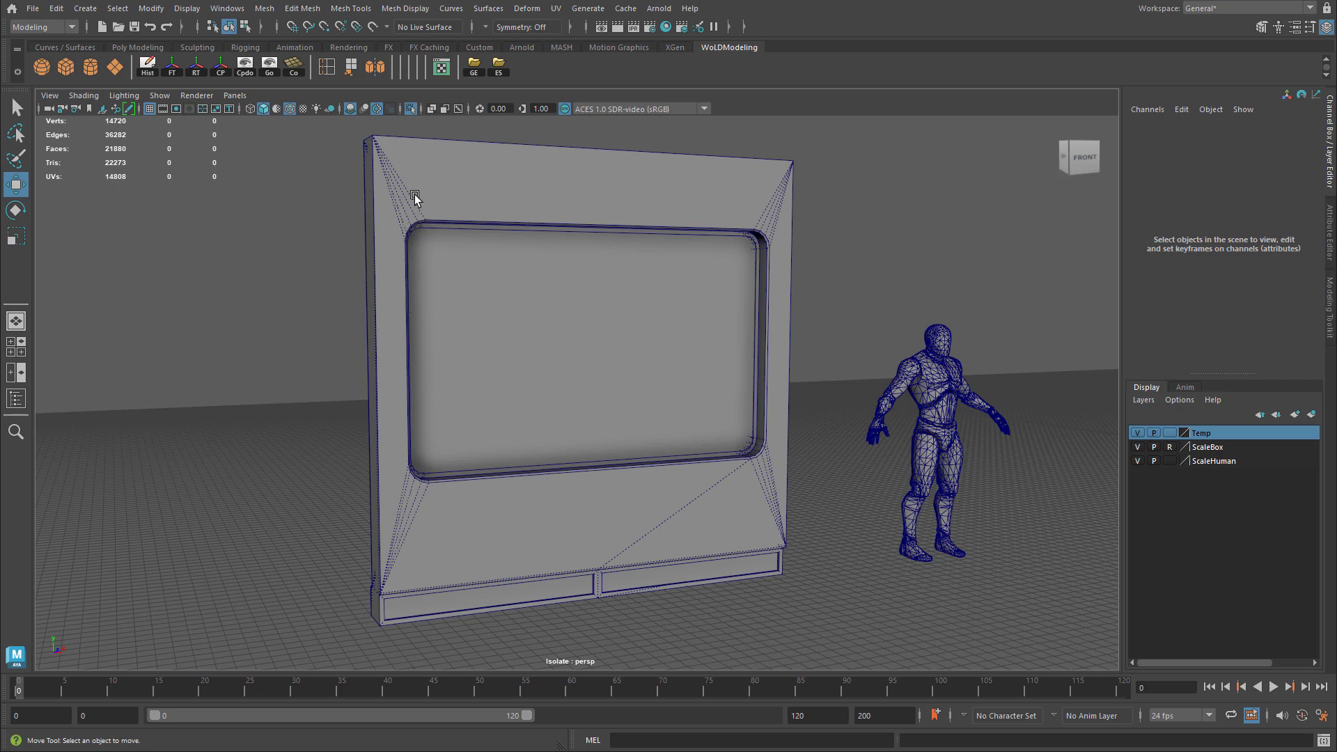
alt+drag(478, 421, 604, 479)
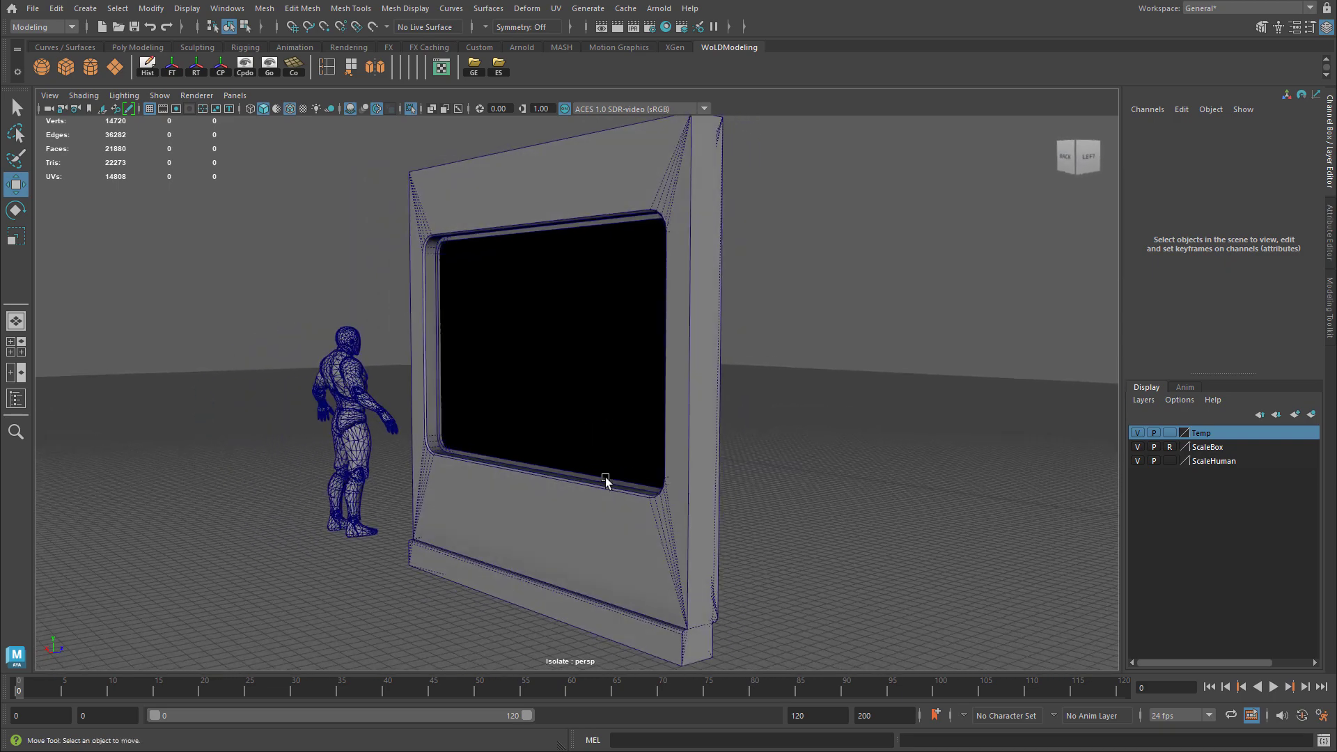
alt+drag(784, 442, 609, 496)
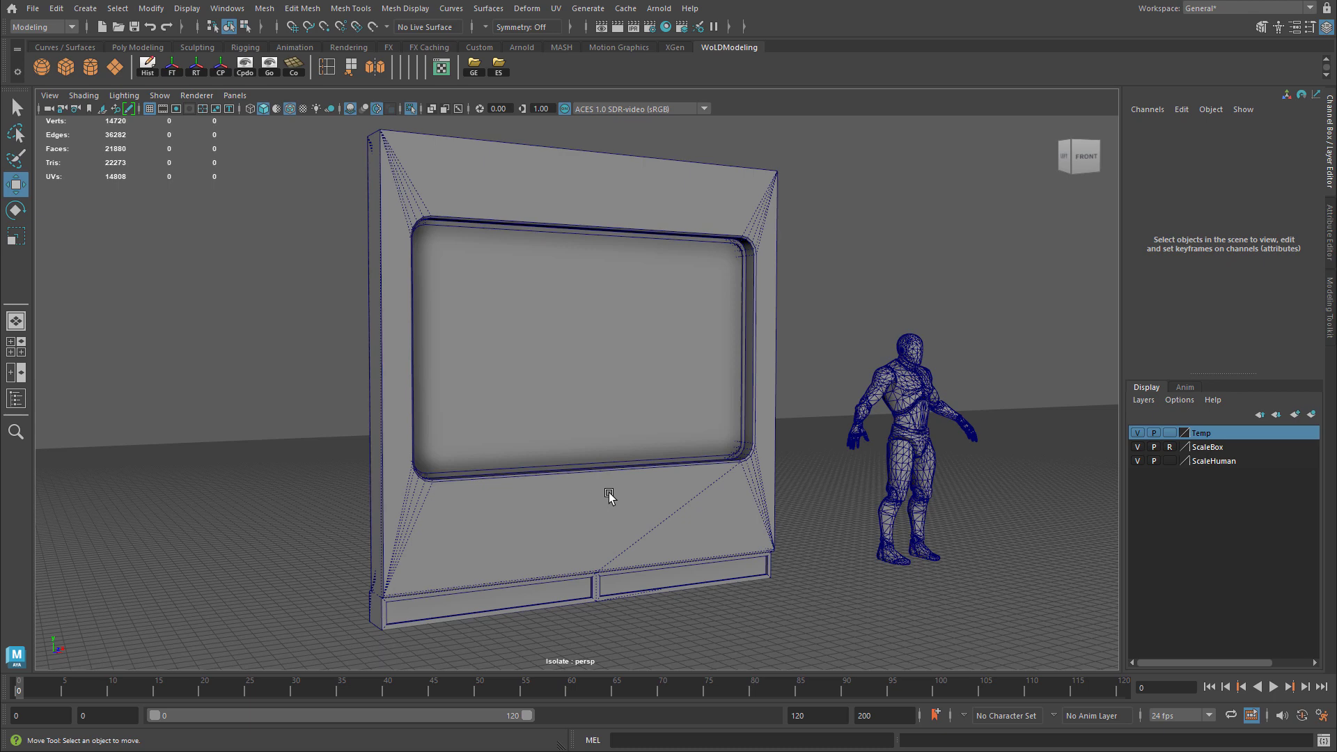
Step: Exit isolation to show the whole scene and delete the human figure intersecting the wall modules
key(ctrl+1)
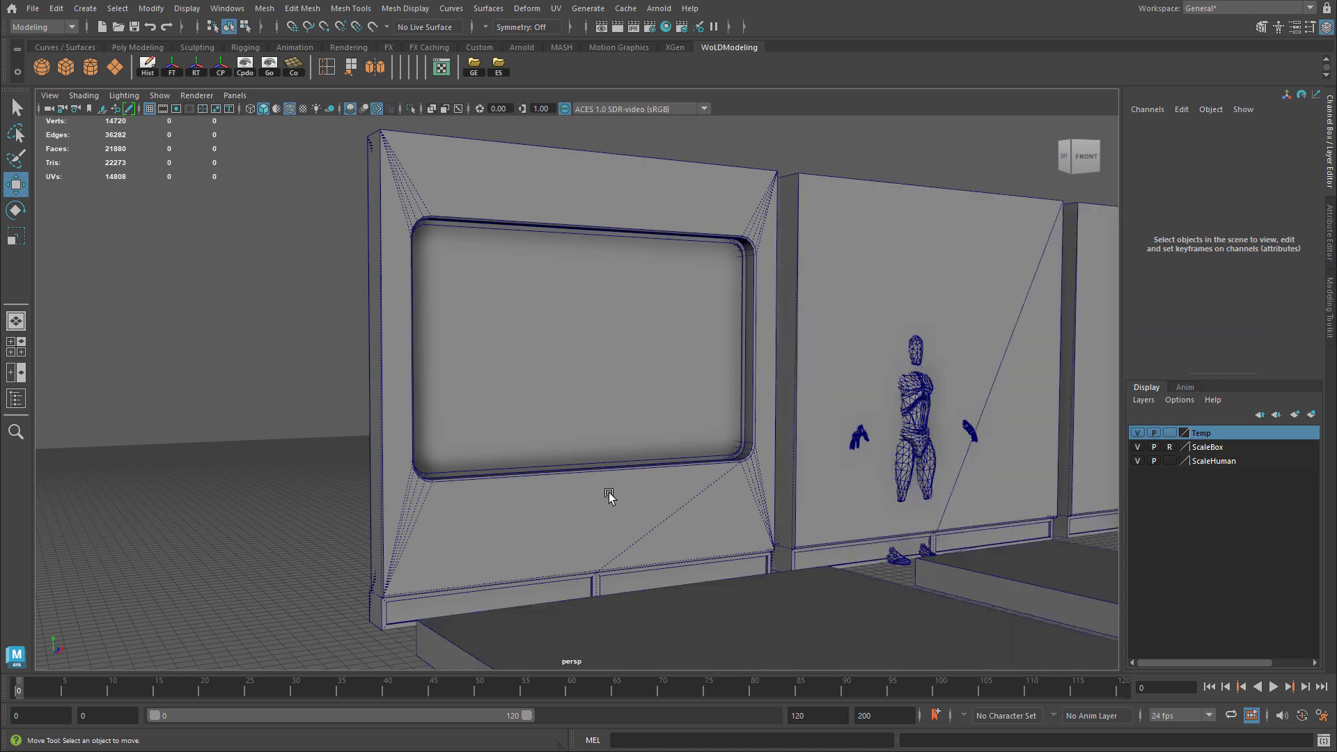
click(917, 448)
key(Delete)
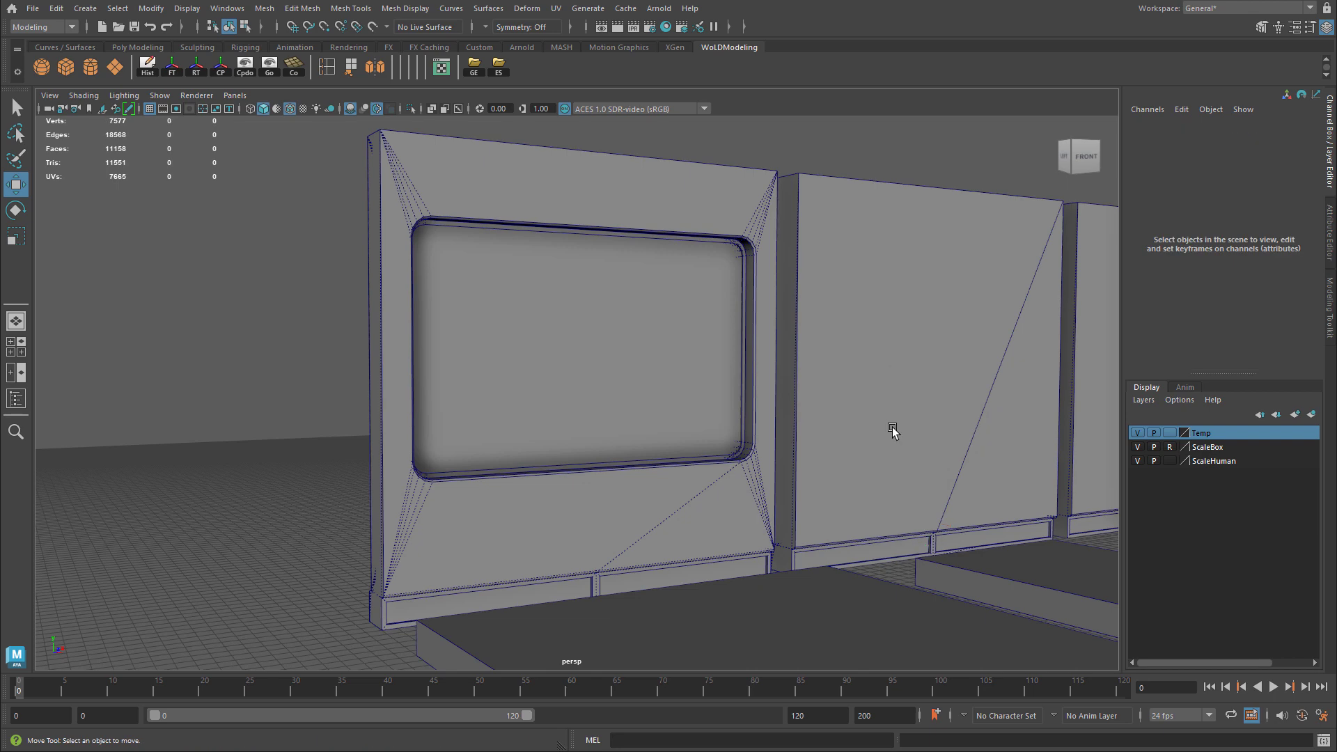
Step: Examine the row of modular pieces one by one: window wall, full-width wall, half-width wall and the two pillars
alt+middle_drag(956, 435, 630, 450)
alt+drag(716, 452, 648, 457)
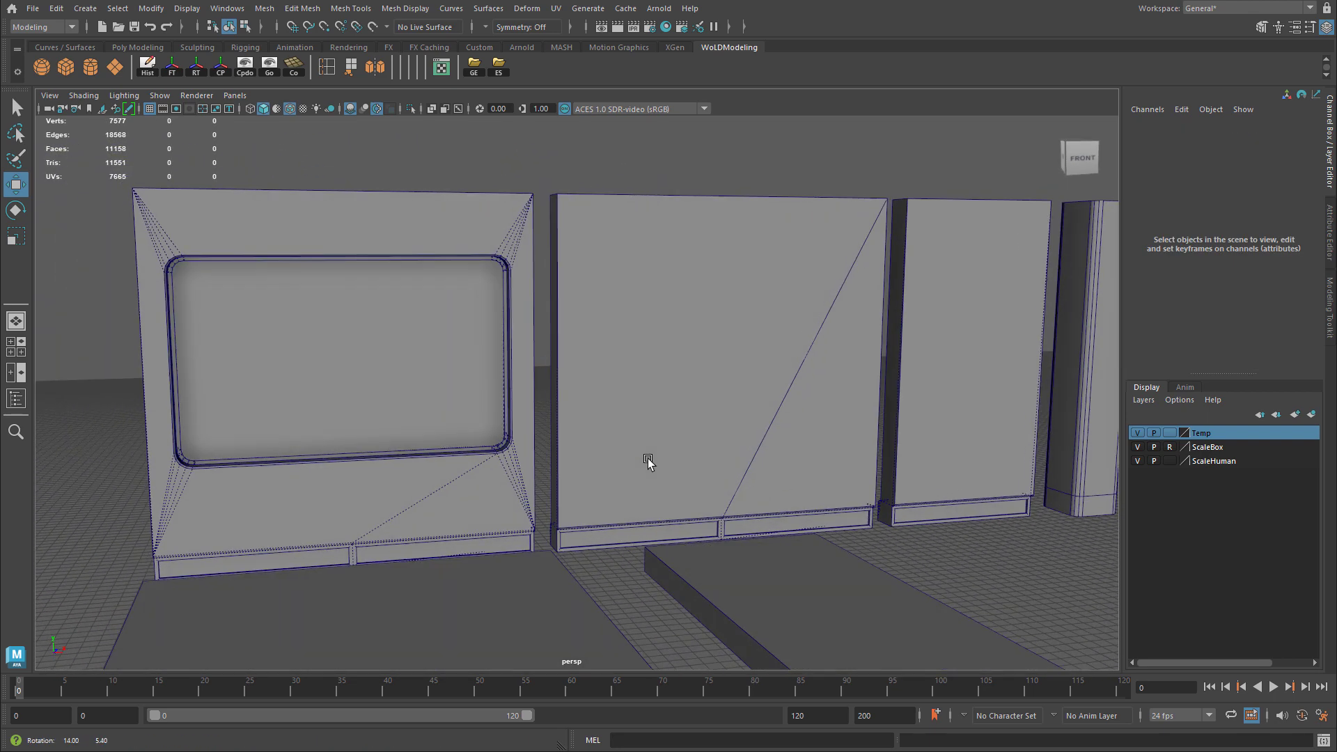
alt+middle_drag(861, 453, 795, 435)
alt+right_drag(795, 437, 683, 403)
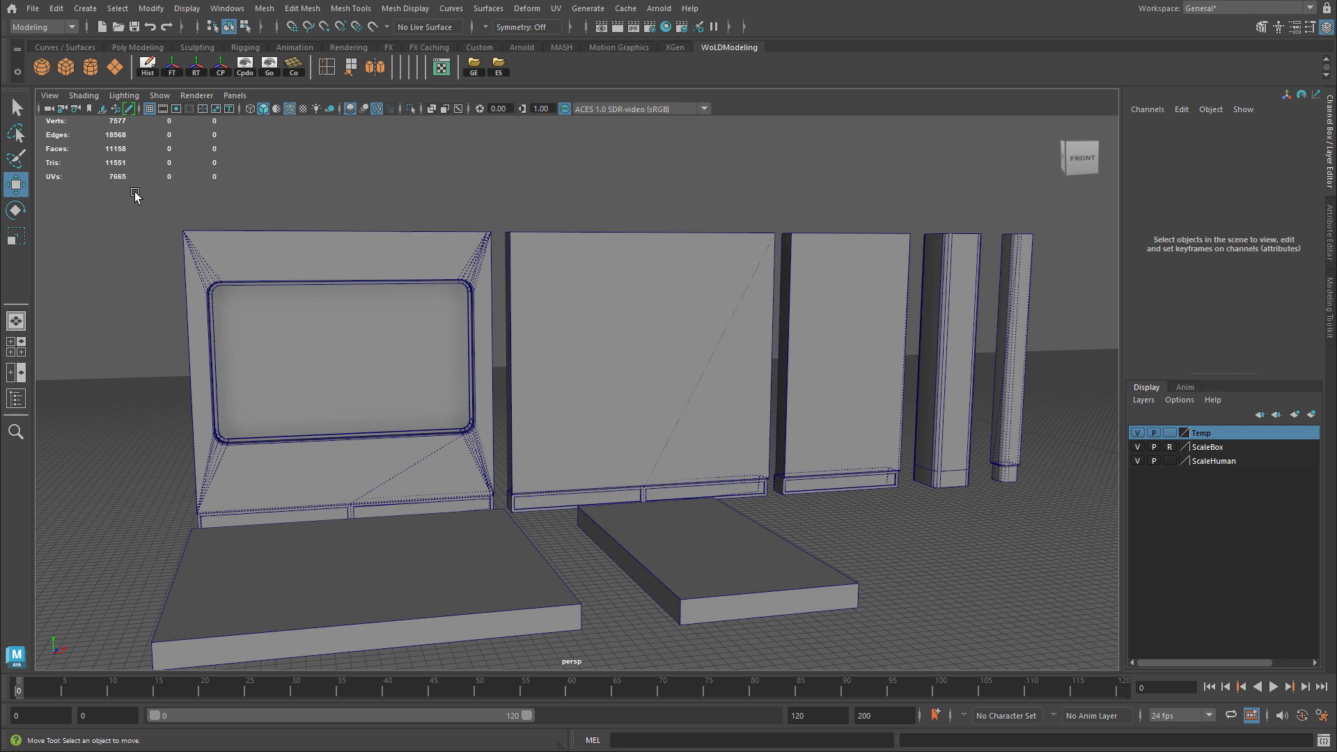
drag(134, 197, 247, 306)
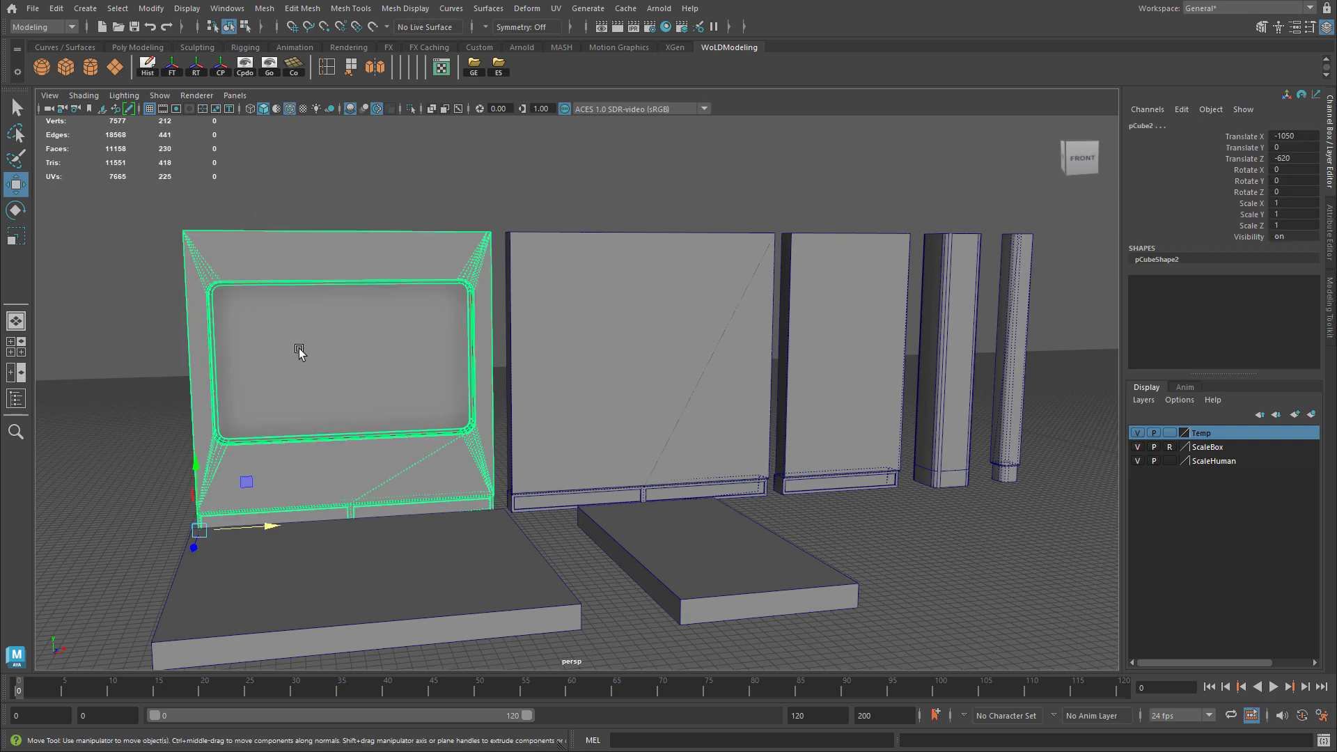
click(600, 184)
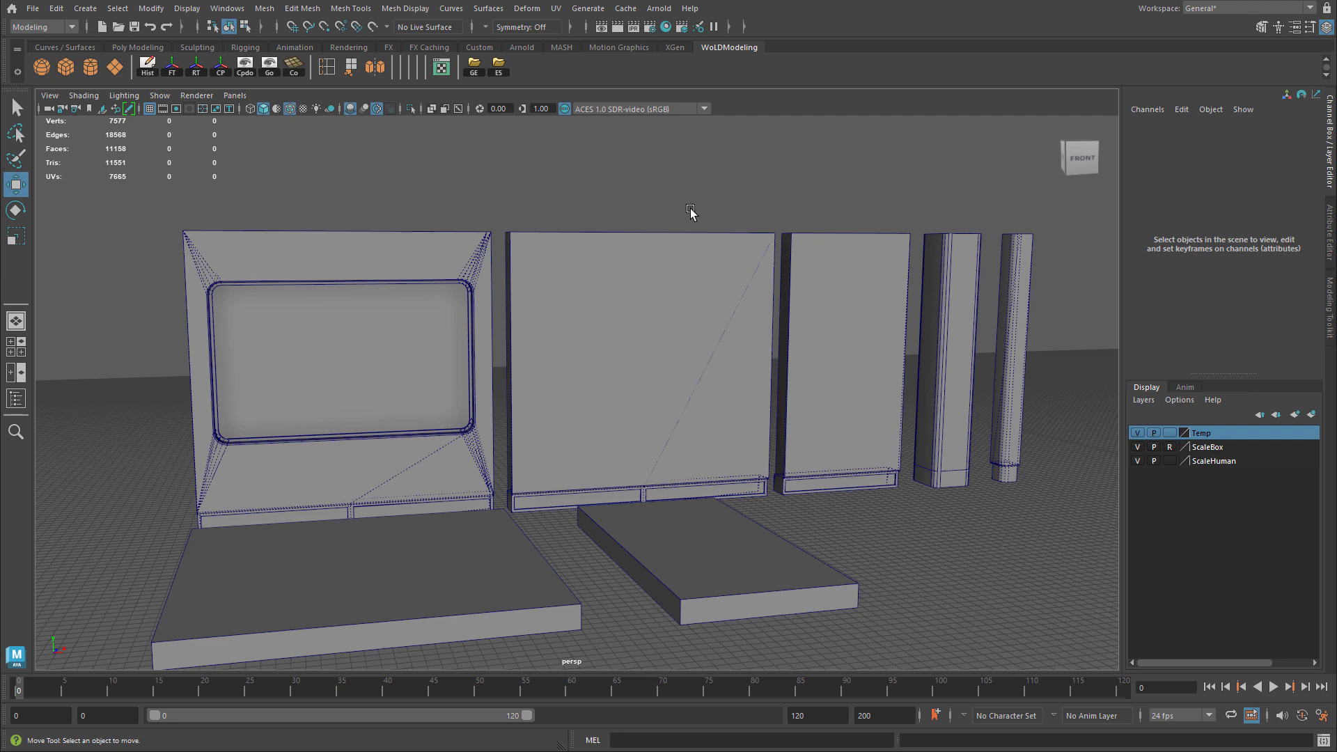
click(728, 375)
click(861, 373)
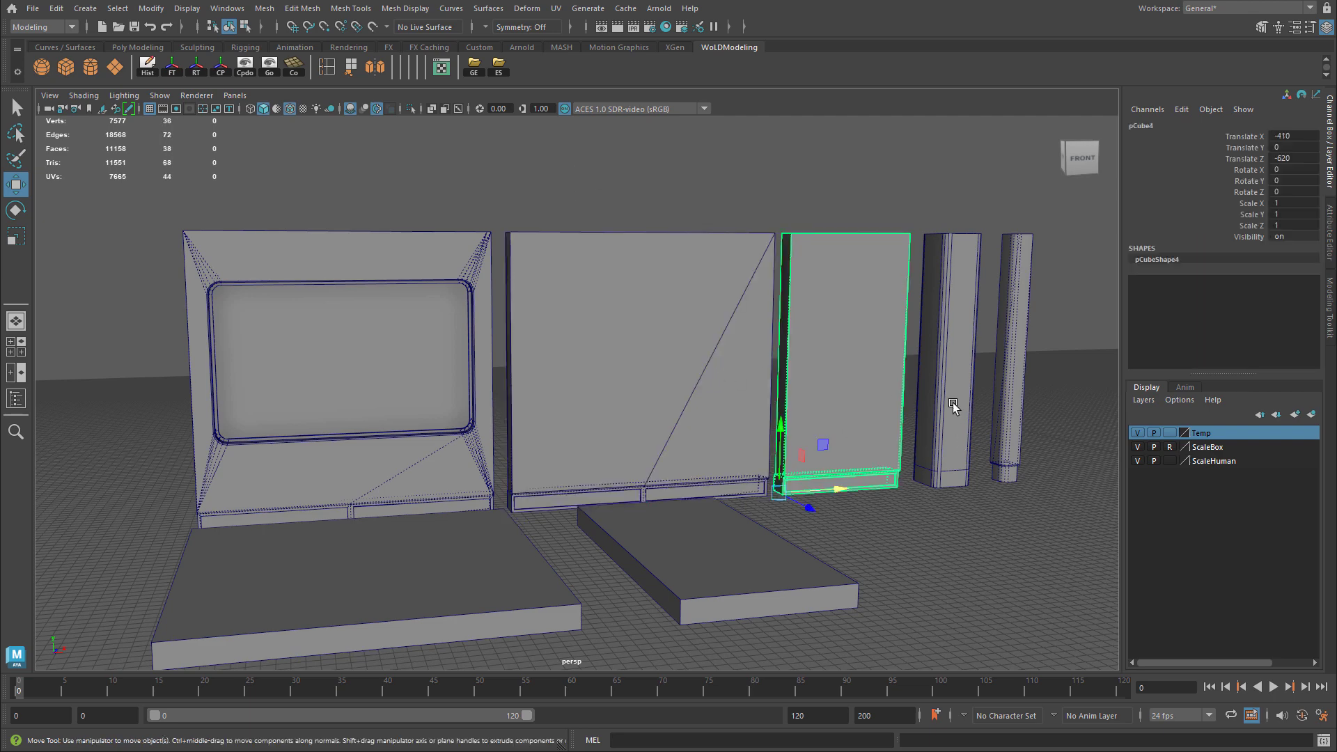
click(956, 409)
click(1017, 416)
click(1056, 424)
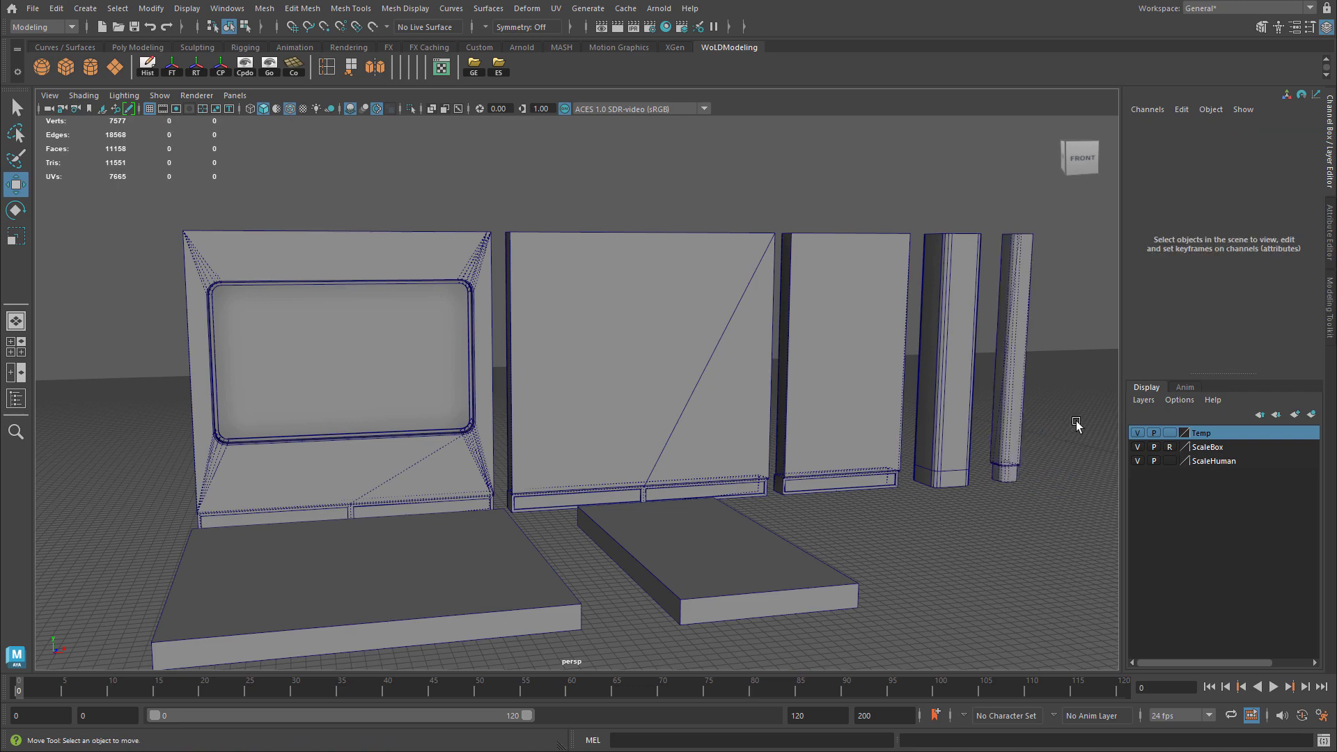
drag(182, 194, 334, 358)
key(ctrl+1)
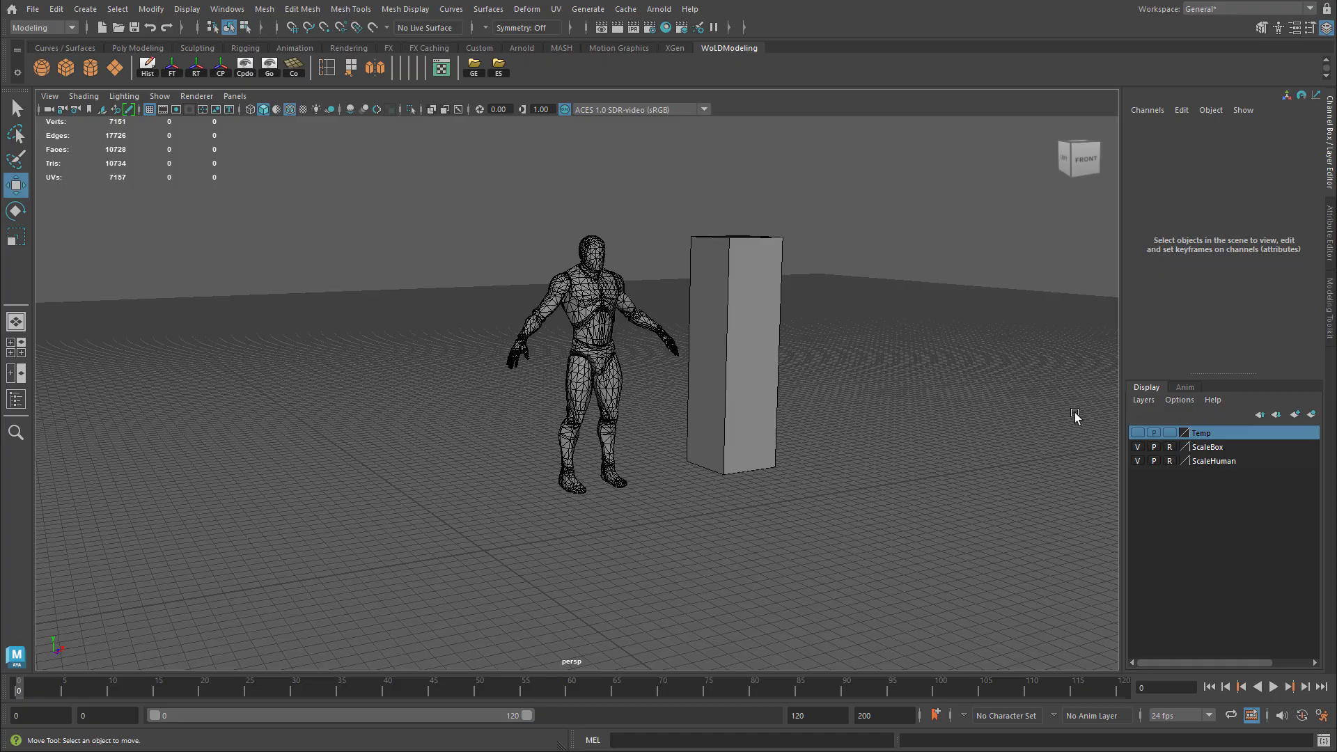
Step: Create a polygon cube at the origin with width 300 and height 300
click(90, 68)
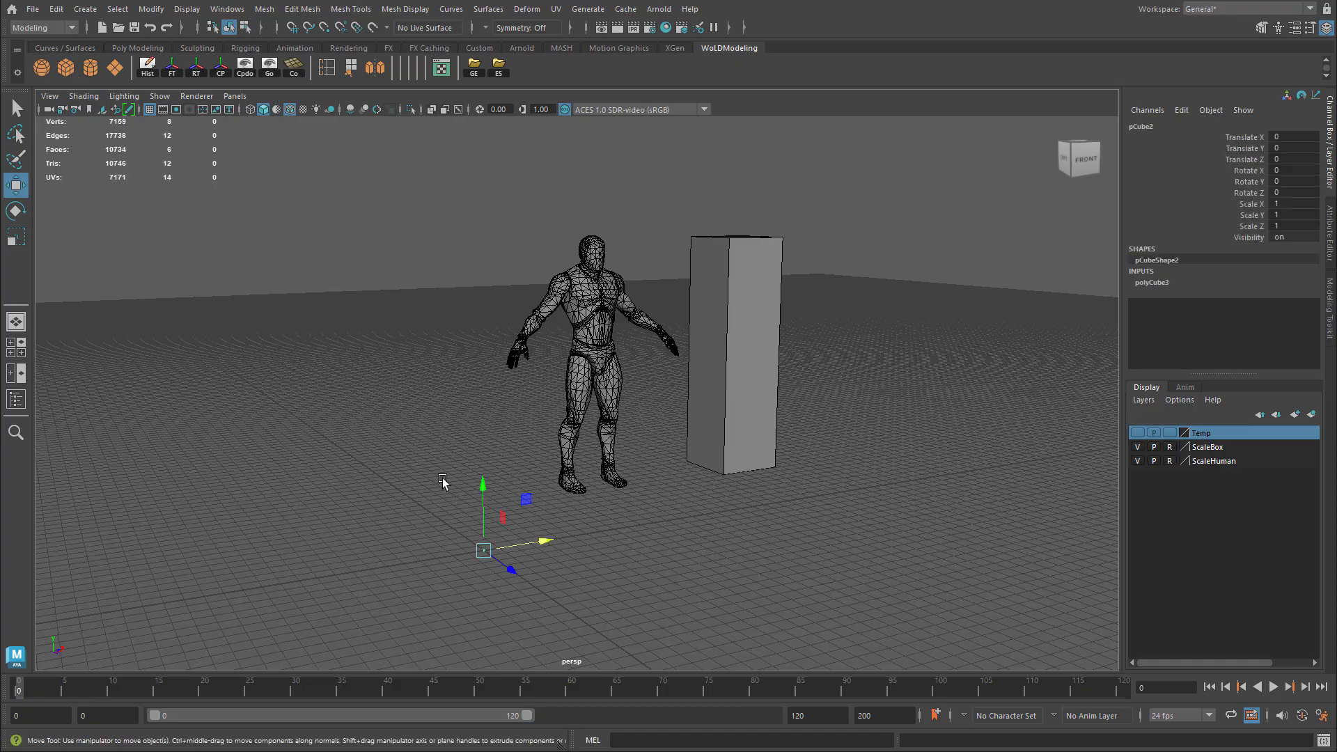
drag(420, 496, 569, 617)
click(1197, 282)
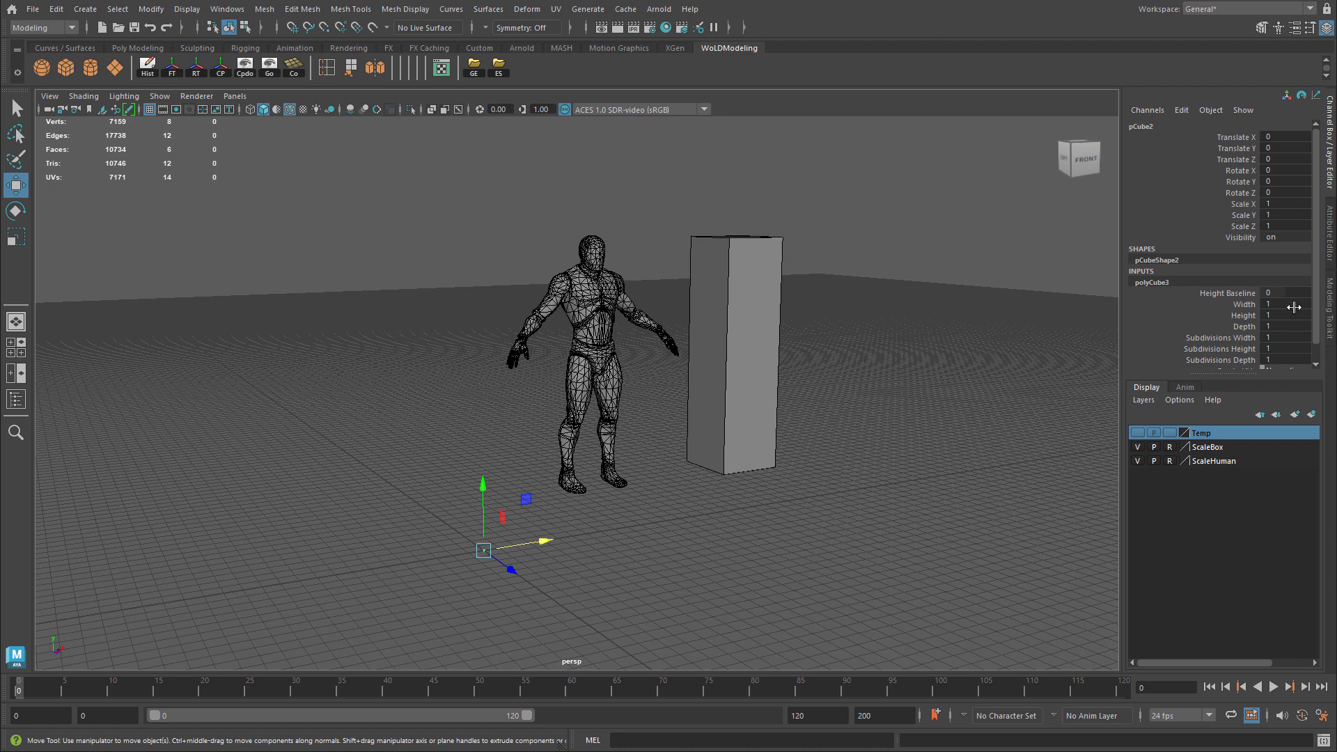
text(00)
key(Return)
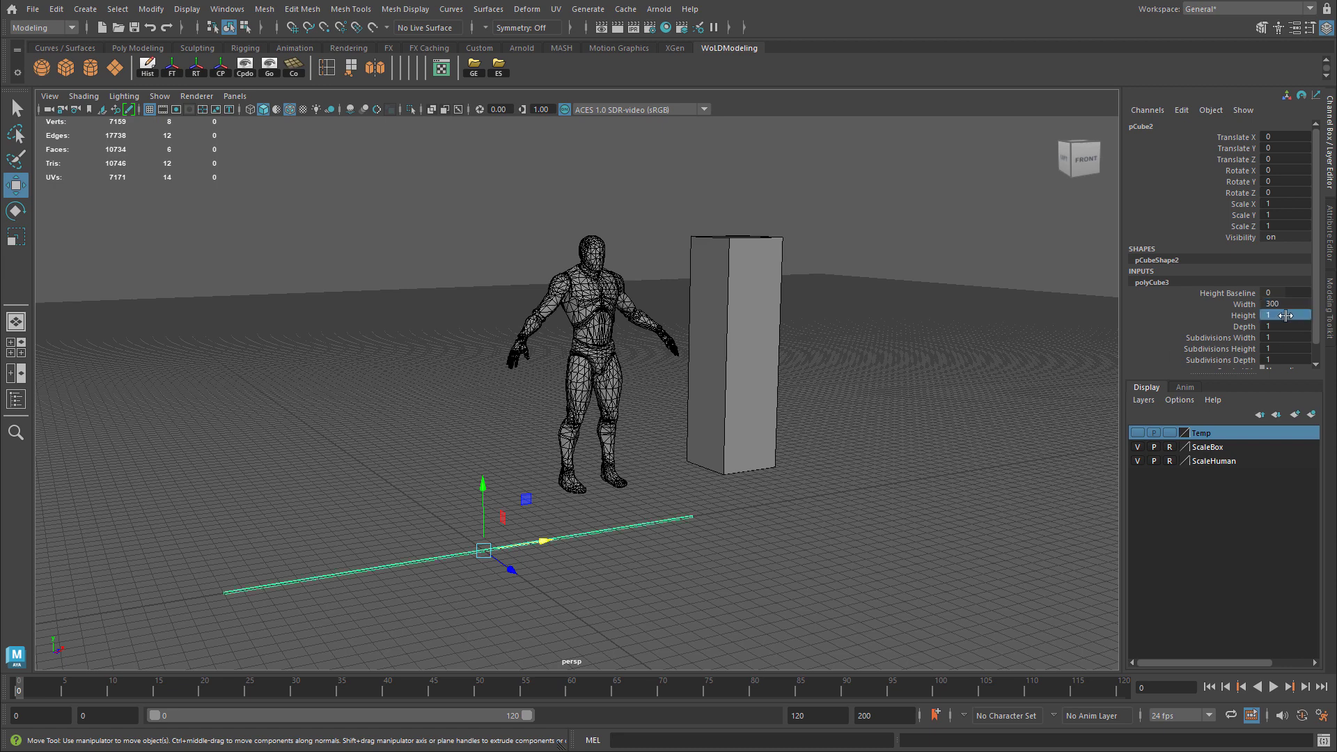
click(1286, 315)
text(300)
key(Return)
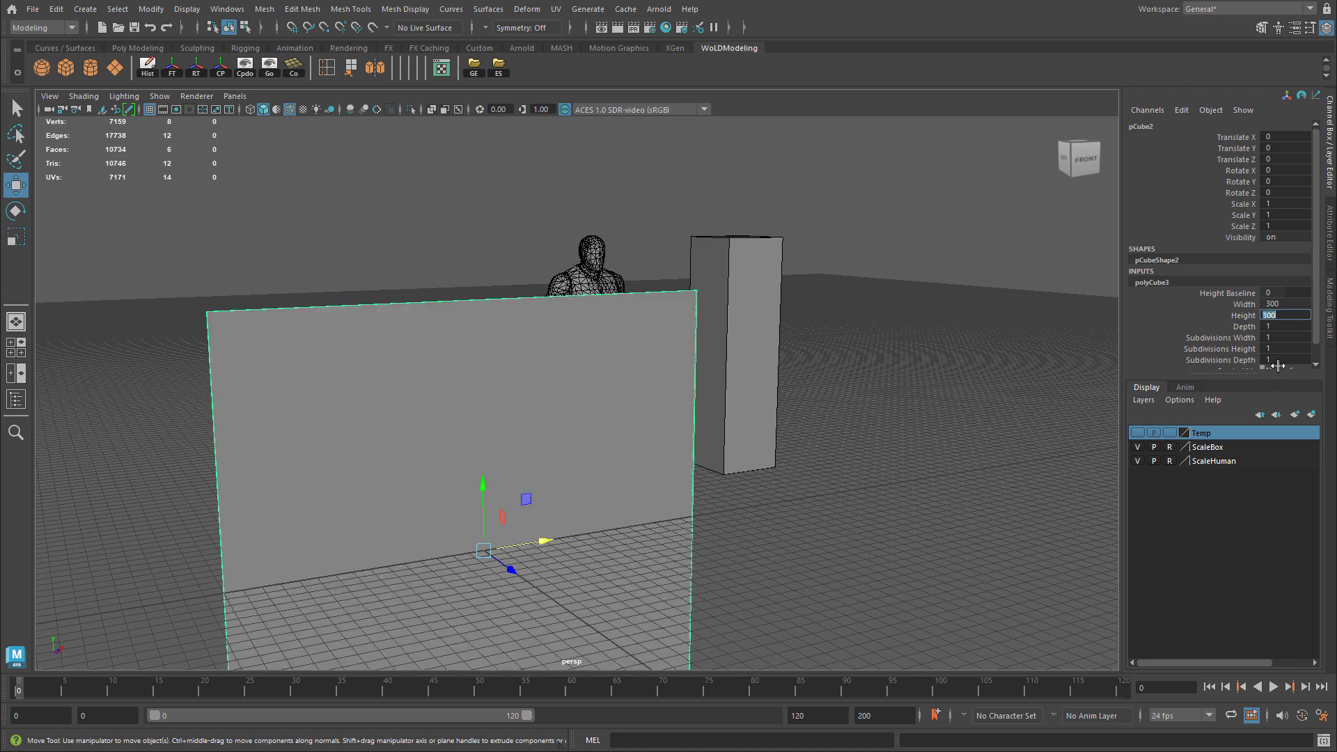
Step: Set the wall cube's depth to 20 and its height baseline to -1
click(1280, 326)
key(Return)
click(1279, 293)
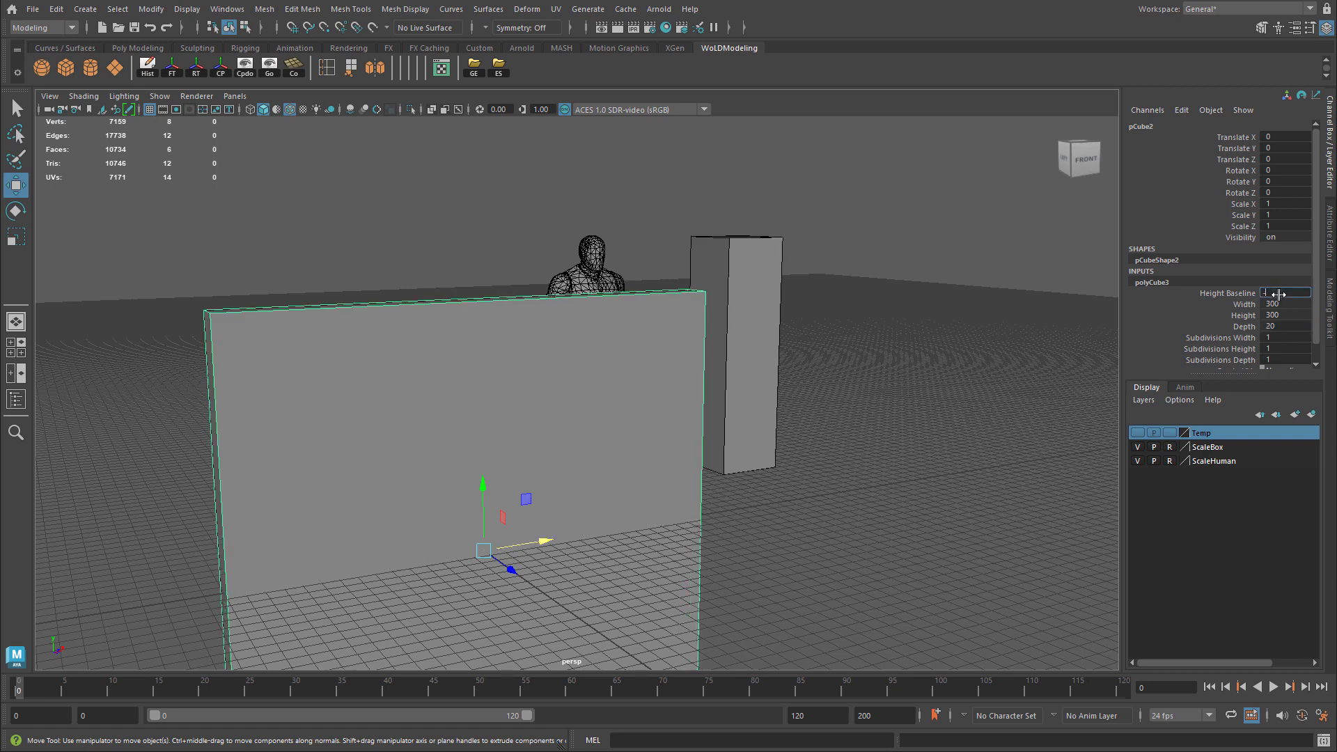
key(Return)
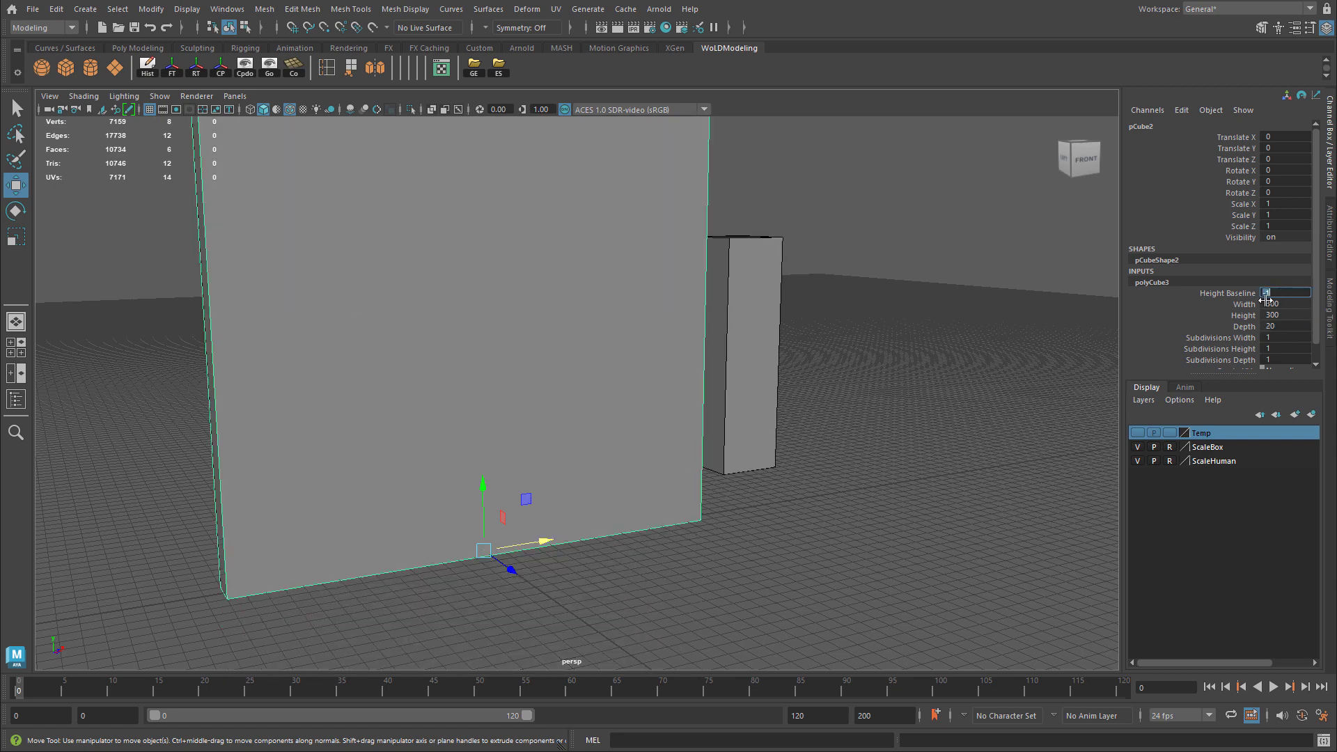
Step: Insert a horizontal edge loop near the base of the wall with the Multi-Cut tool
alt+right_drag(768, 399, 591, 394)
alt+middle_drag(592, 393, 599, 433)
alt+drag(599, 435, 537, 428)
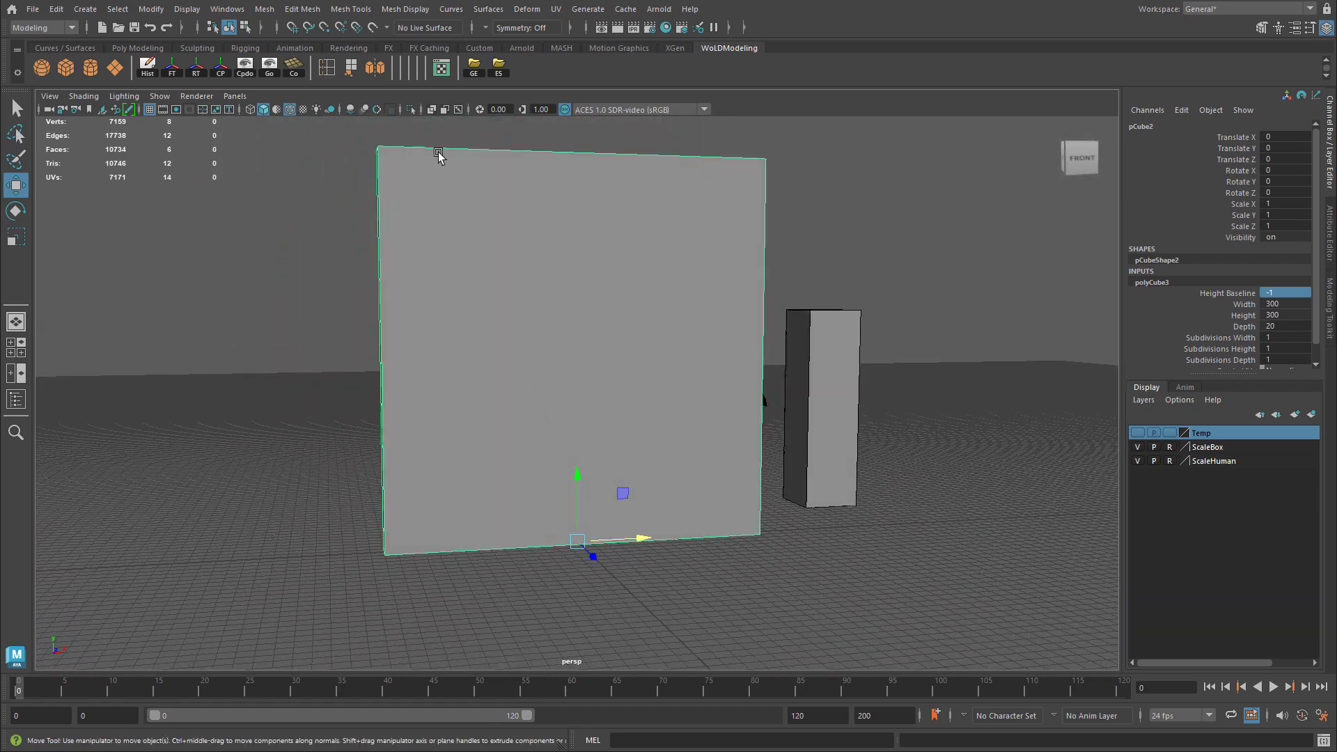
alt+drag(480, 465, 508, 462)
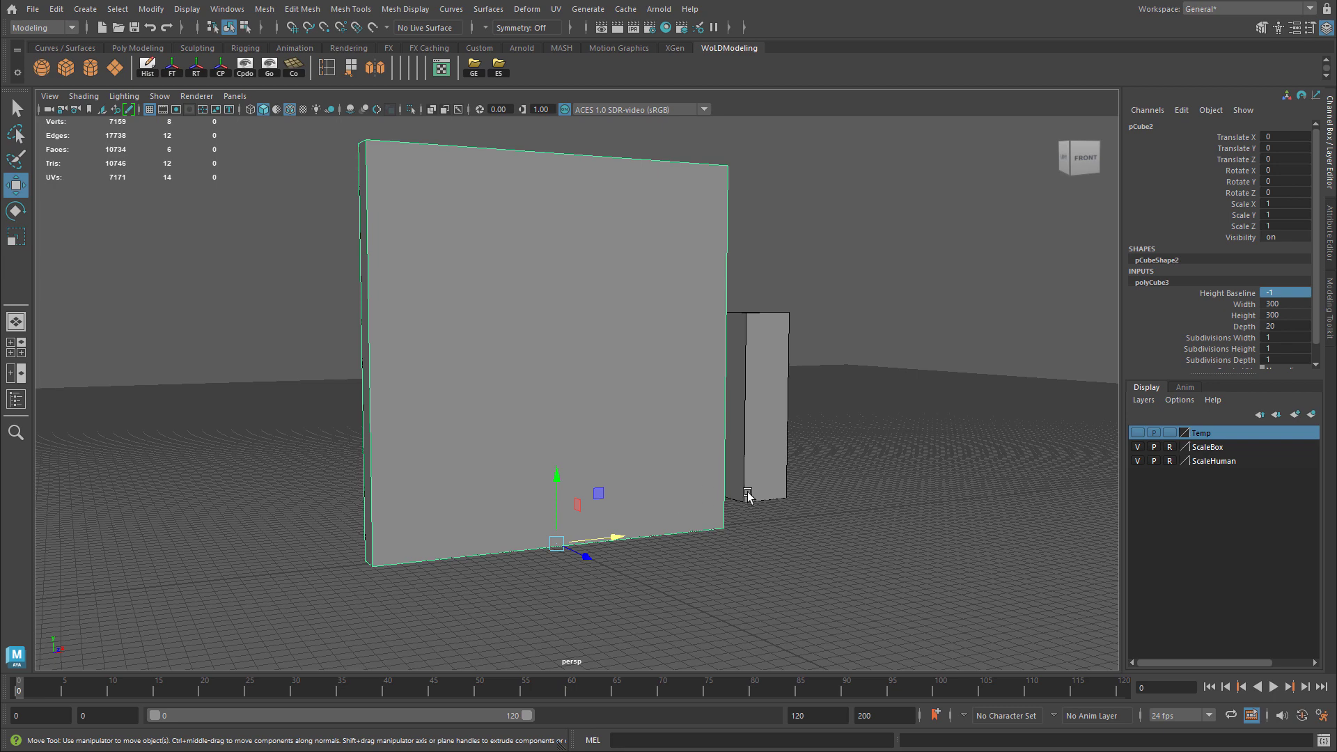
alt+drag(782, 438, 754, 471)
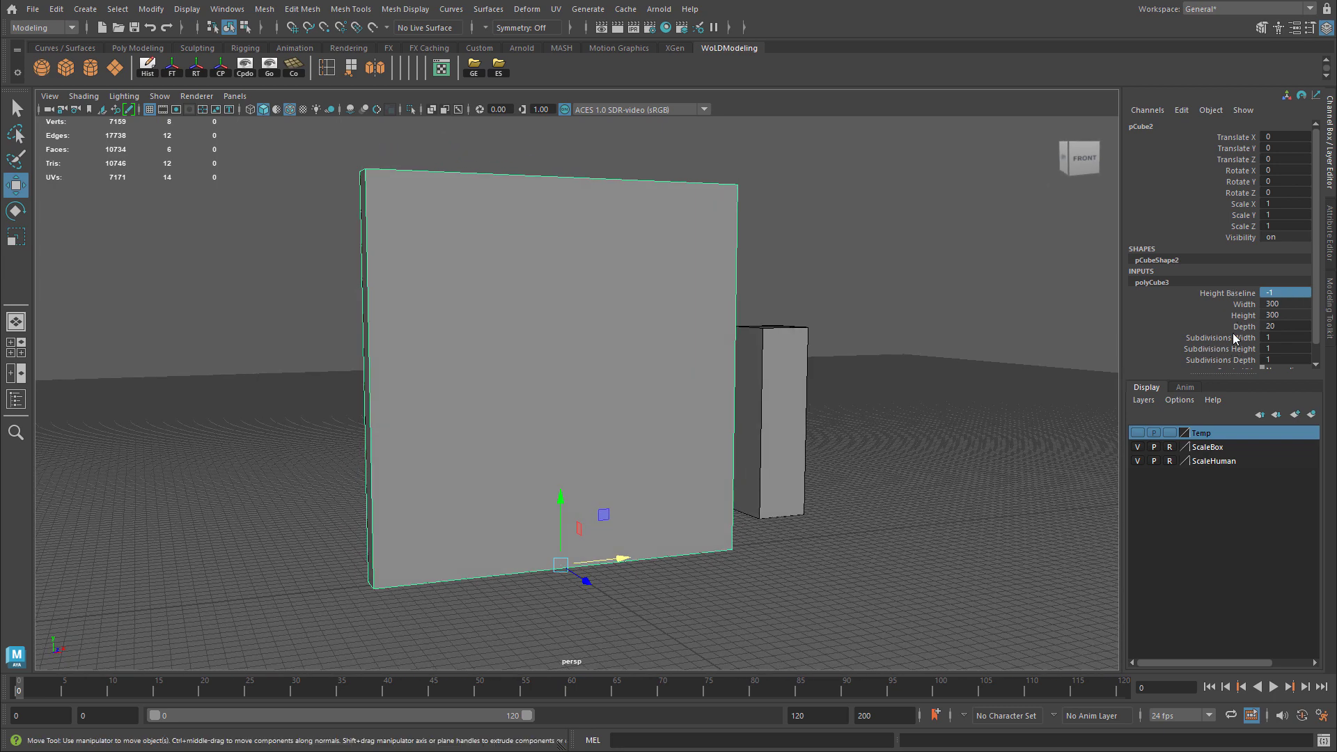
scroll(1234, 339, down, 1)
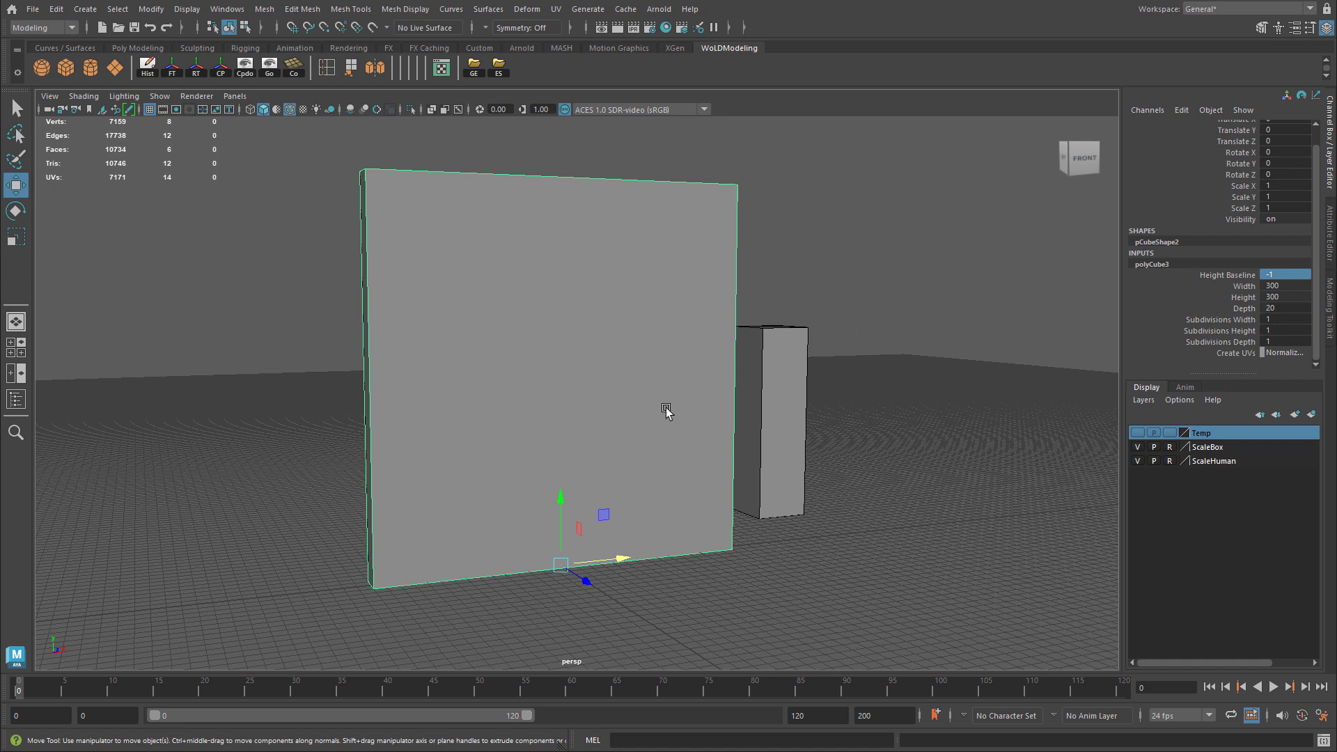
click(1329, 311)
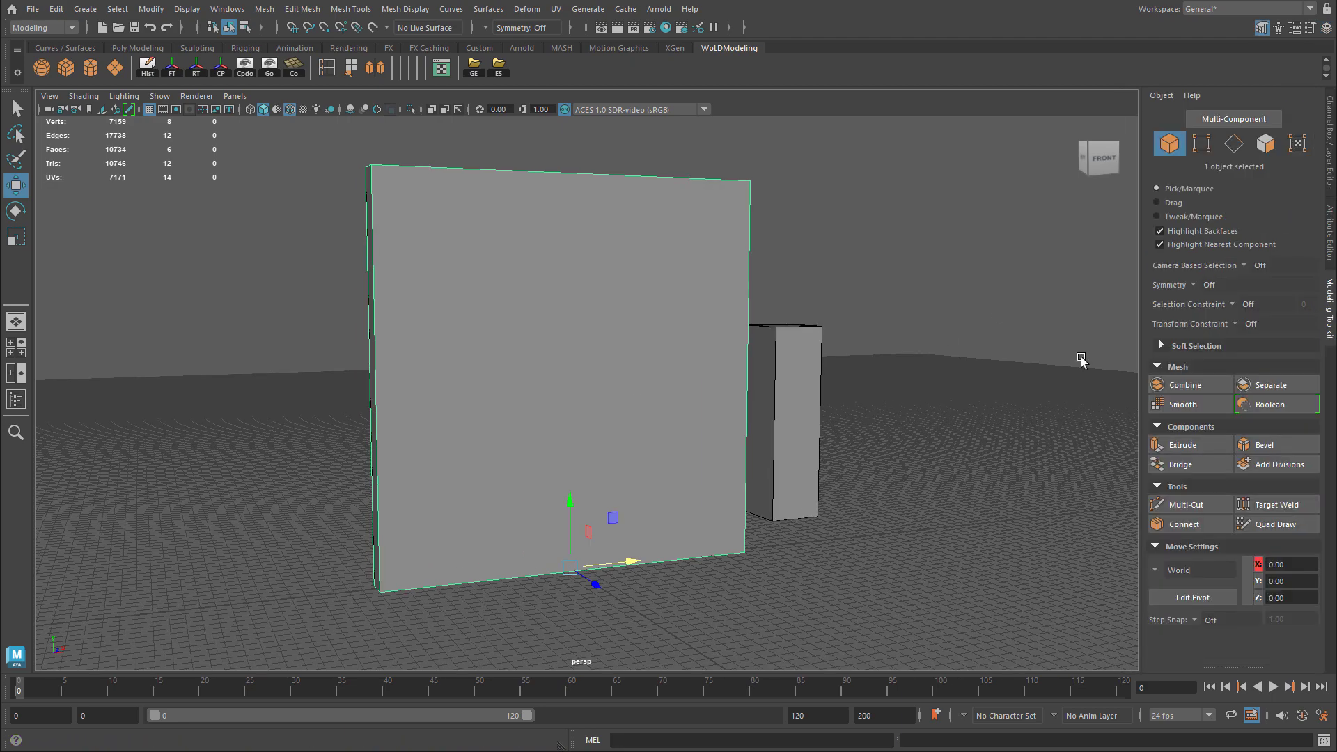
click(1198, 504)
mouse_move(725, 459)
alt+mouse_down()
mouse_move(680, 469)
mouse_move(707, 463)
alt+mouse_up()
click(722, 176)
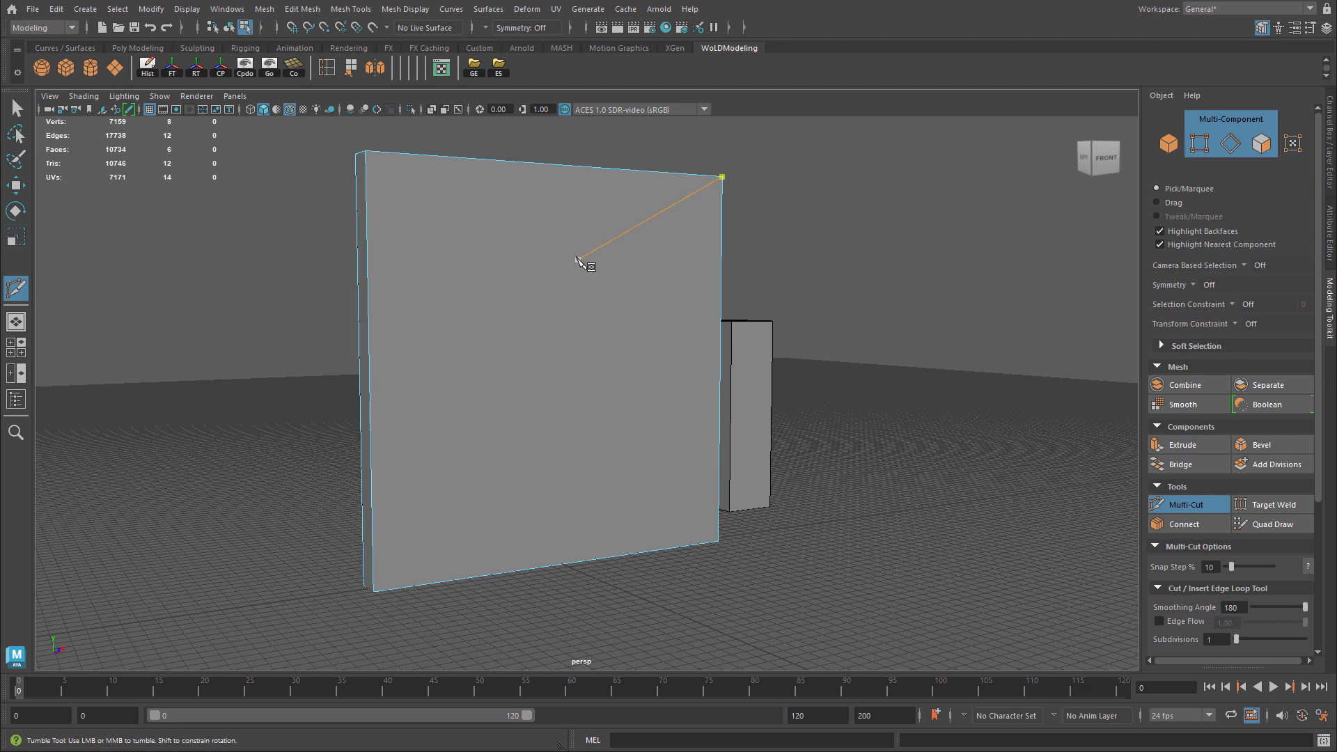
ctrl+click(381, 557)
alt+drag(725, 558, 708, 566)
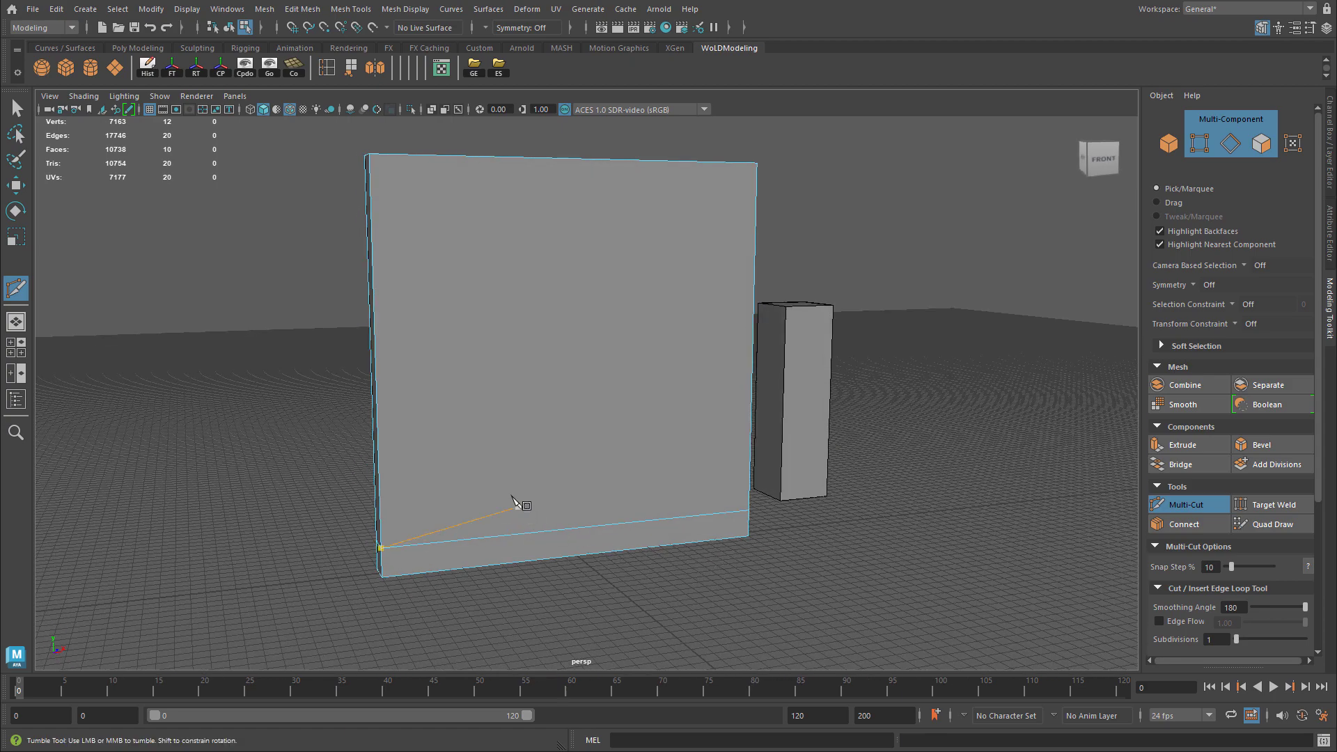
alt+drag(447, 552, 533, 561)
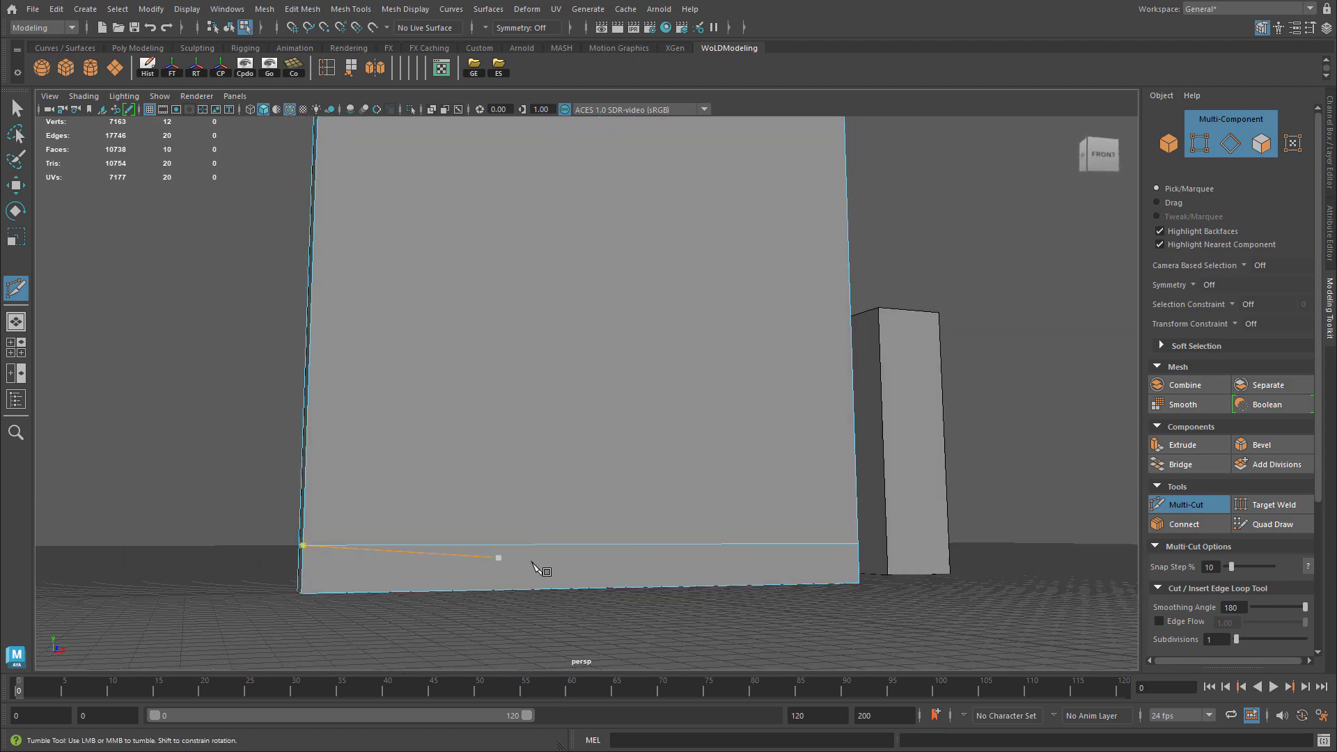
key(w)
Step: Select the vertices of the edge loop near the wall's base and snap them to the grid at Y 20 in the front view
alt+drag(778, 540, 654, 567)
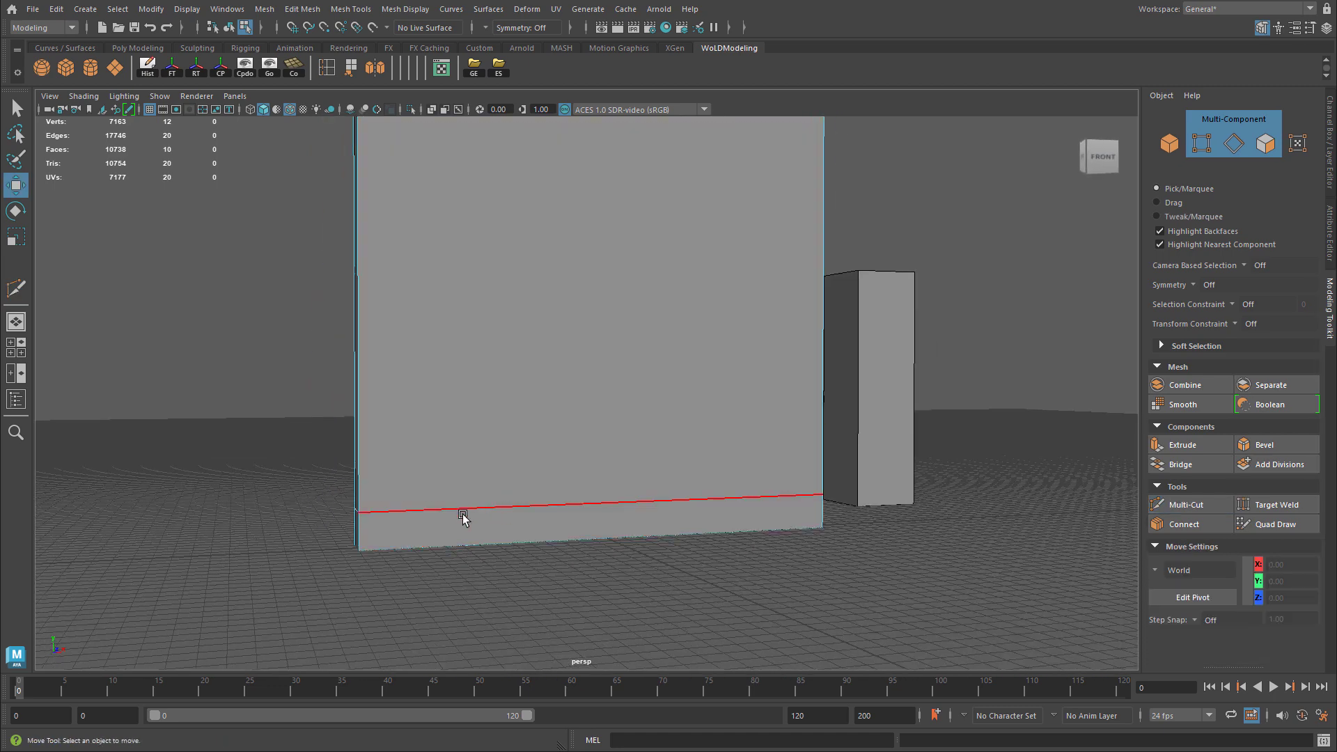
alt+shift+drag(463, 588, 624, 536)
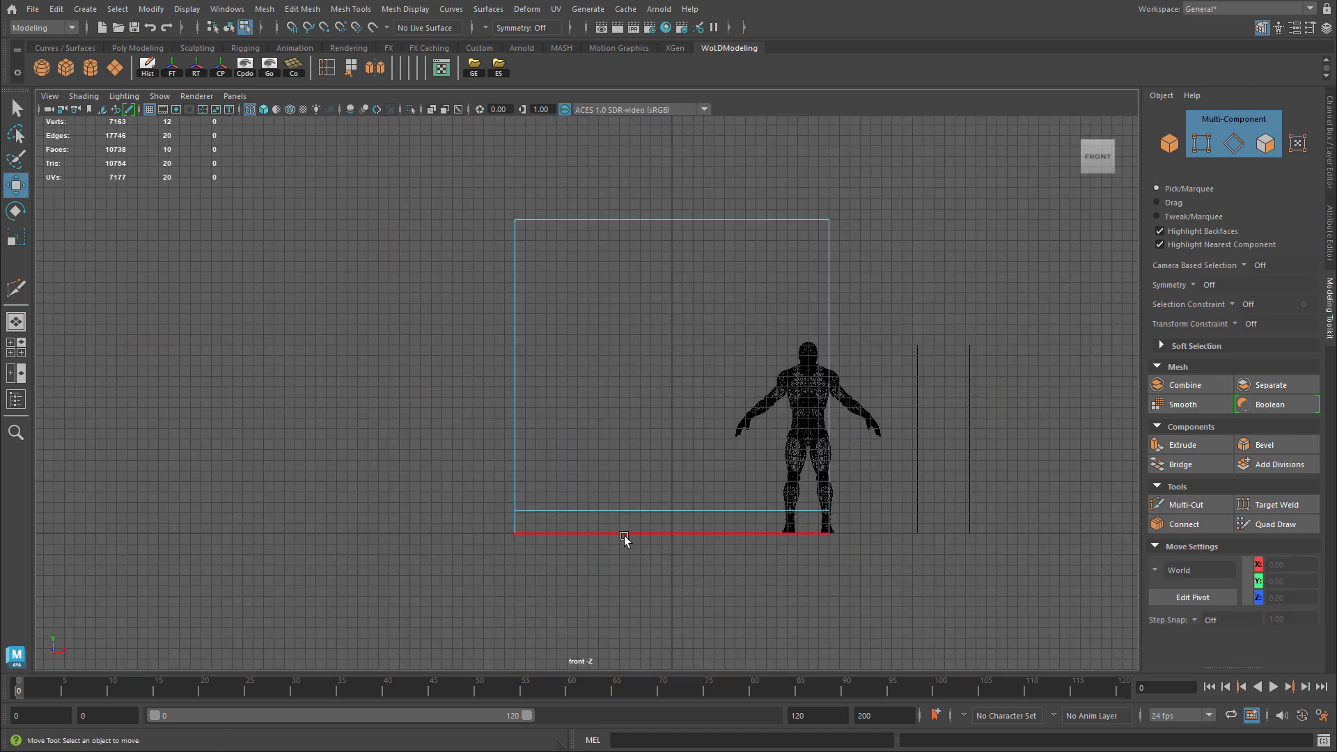
scroll(567, 432, up, 8)
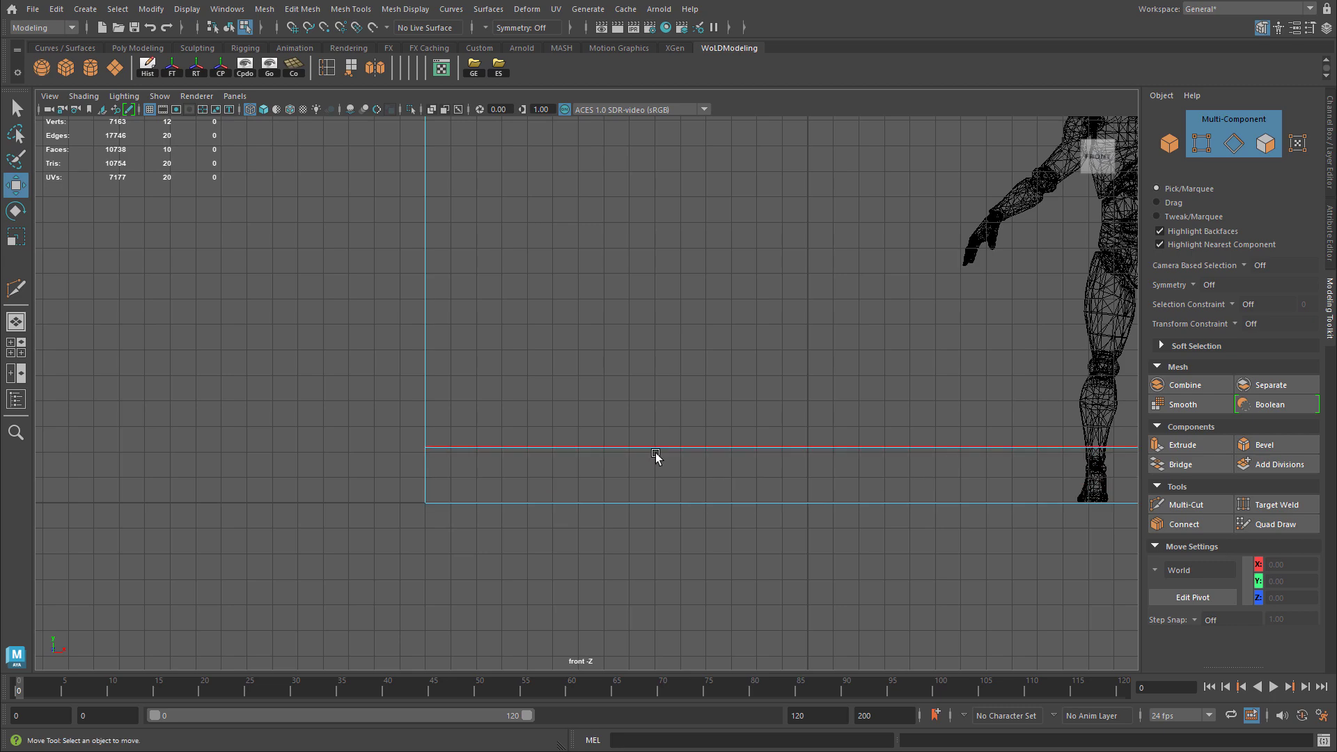
right_drag(655, 454, 599, 387)
scroll(557, 435, down, 3)
alt+middle_drag(556, 435, 397, 459)
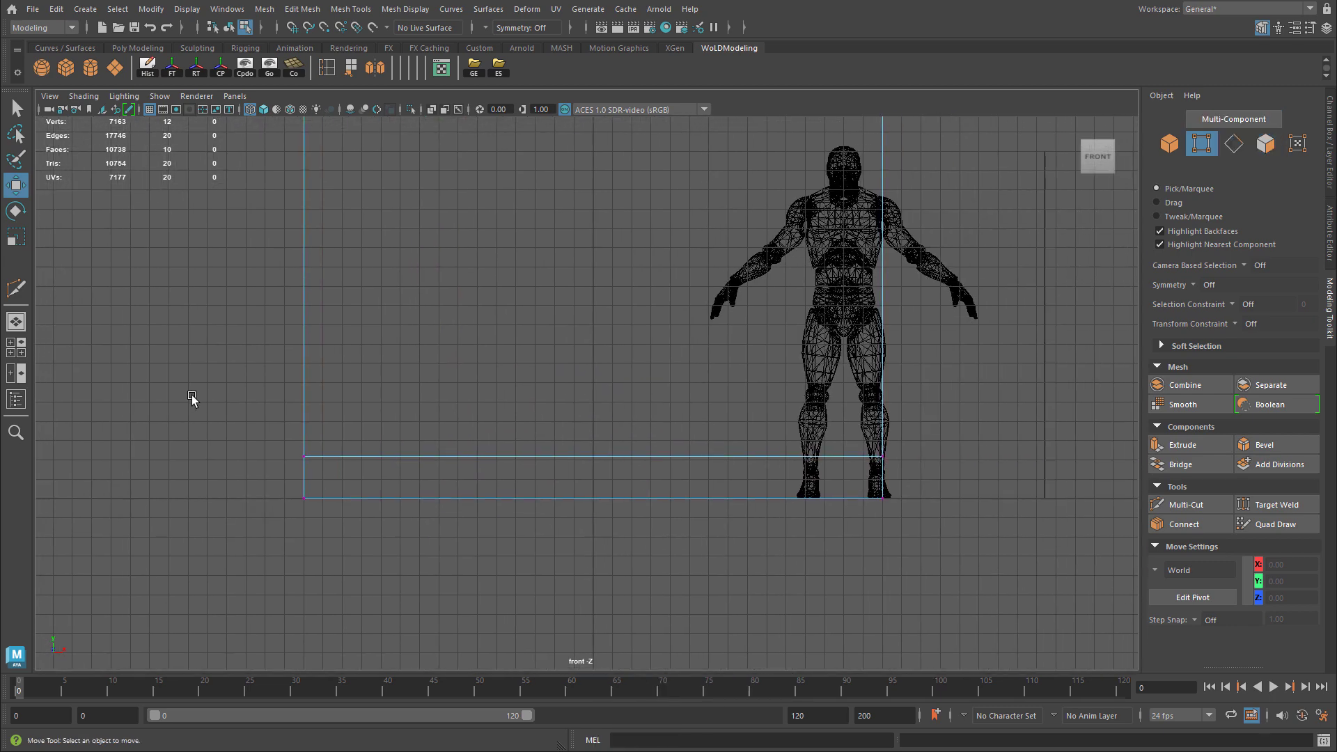
drag(192, 398, 1085, 472)
scroll(615, 453, up, 5)
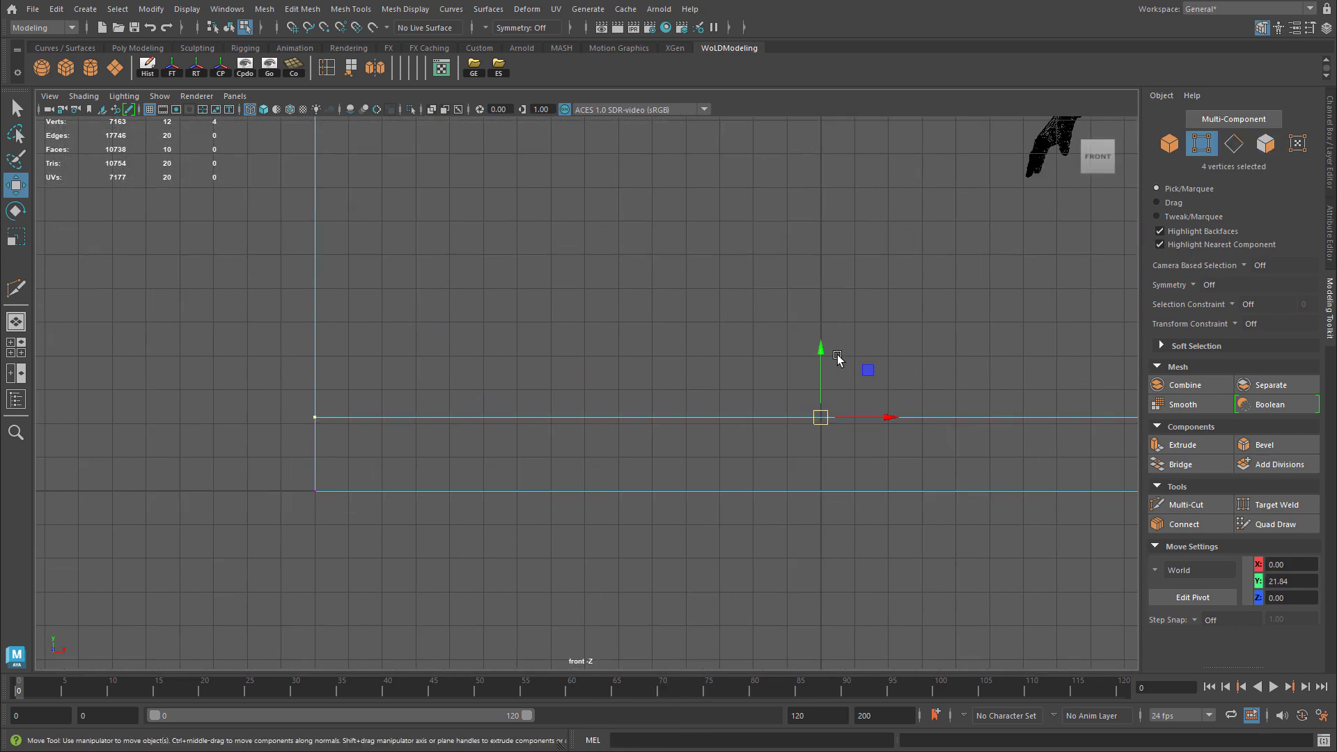
drag(838, 357, 685, 432)
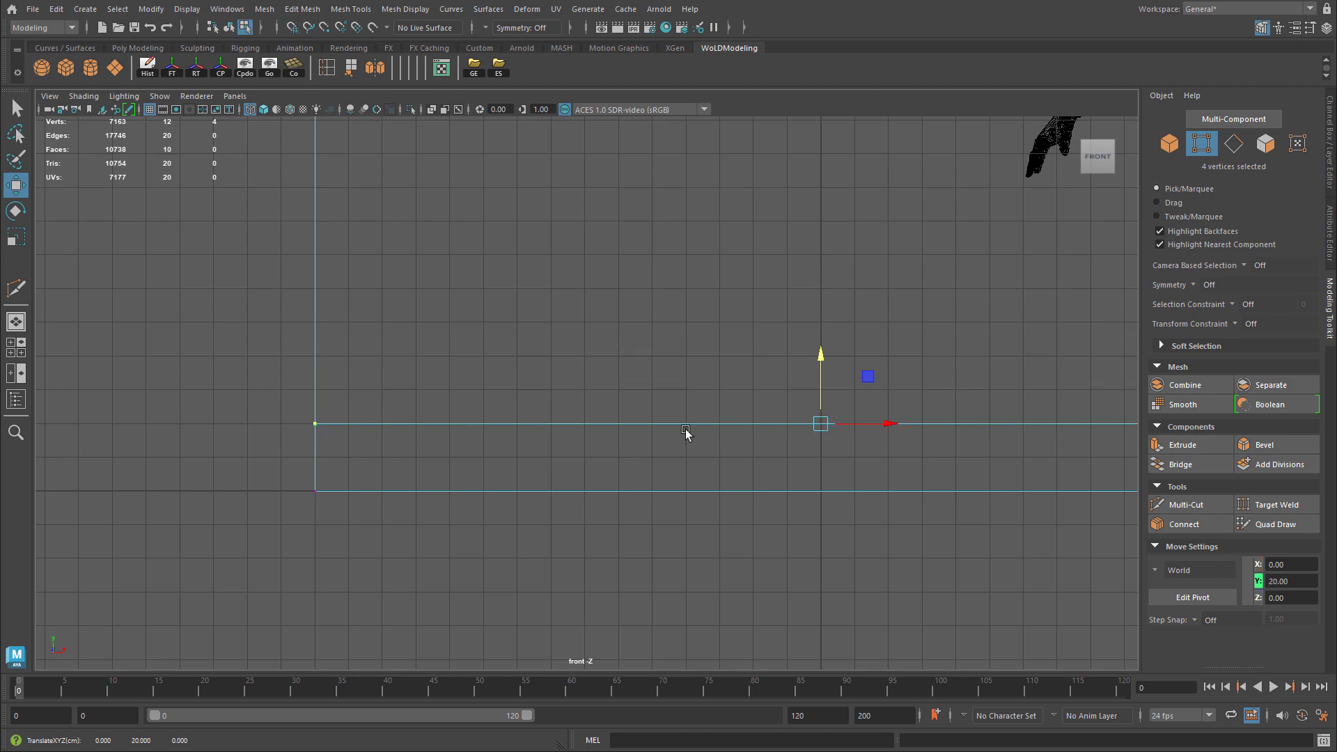
mouse_move(824, 357)
mouse_down()
mouse_move(824, 328)
mouse_move(821, 349)
mouse_up()
scroll(812, 358, down, 4)
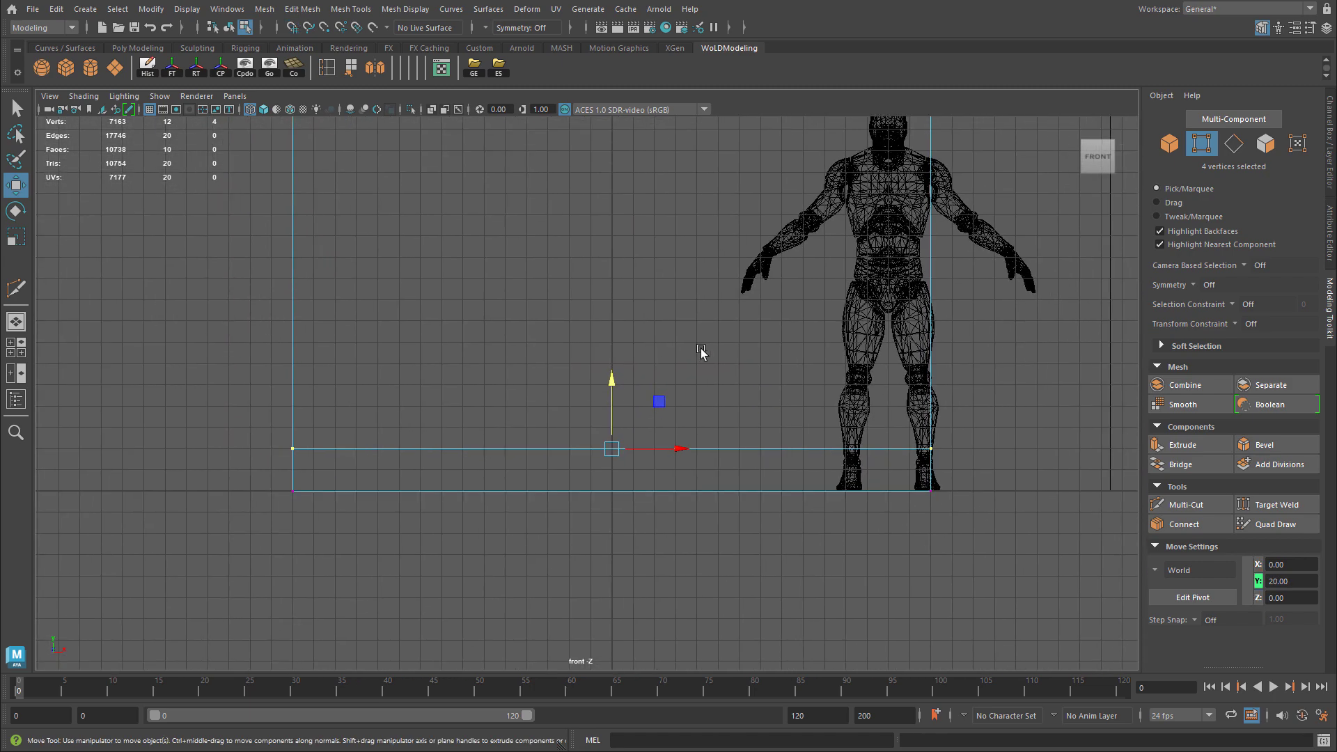
Step: Insert two horizontal edge loops across the wall with Multi-Cut, at heights of about Y 94 and Y 257
scroll(700, 351, down, 4)
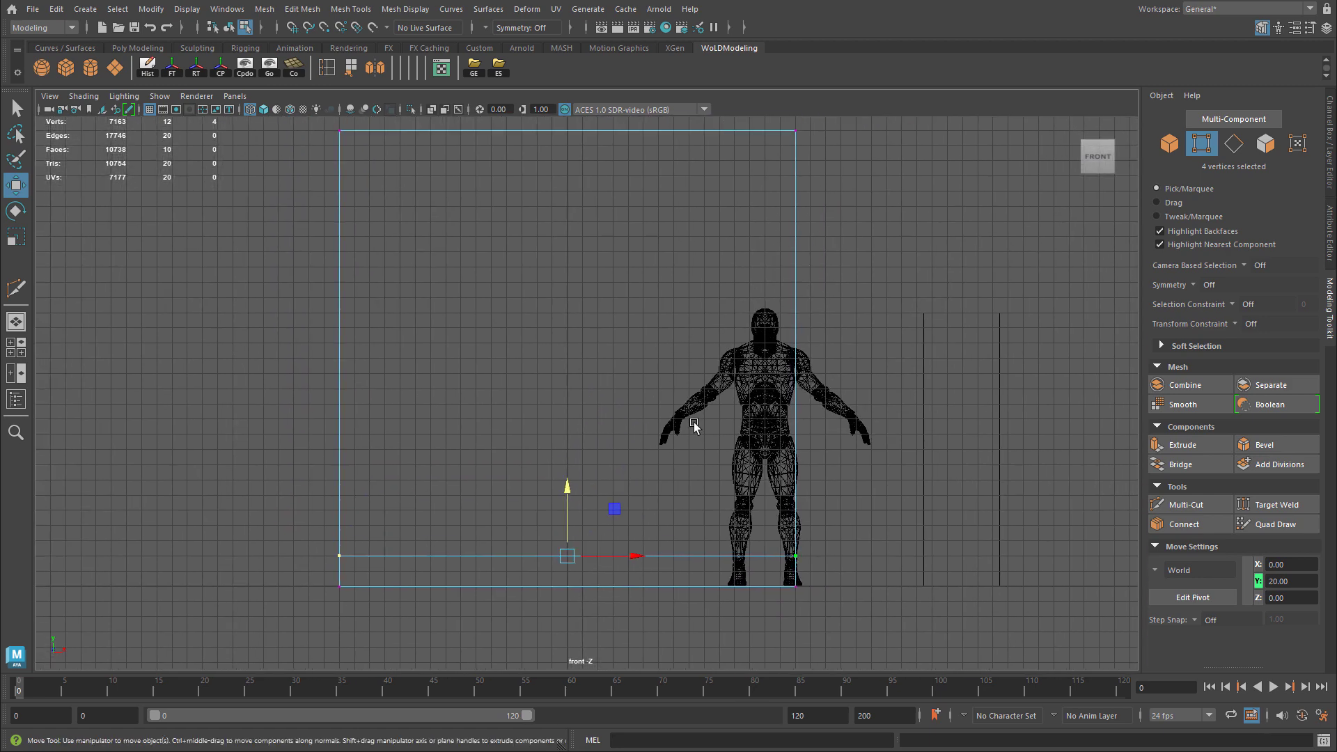
alt+middle_drag(540, 435, 564, 432)
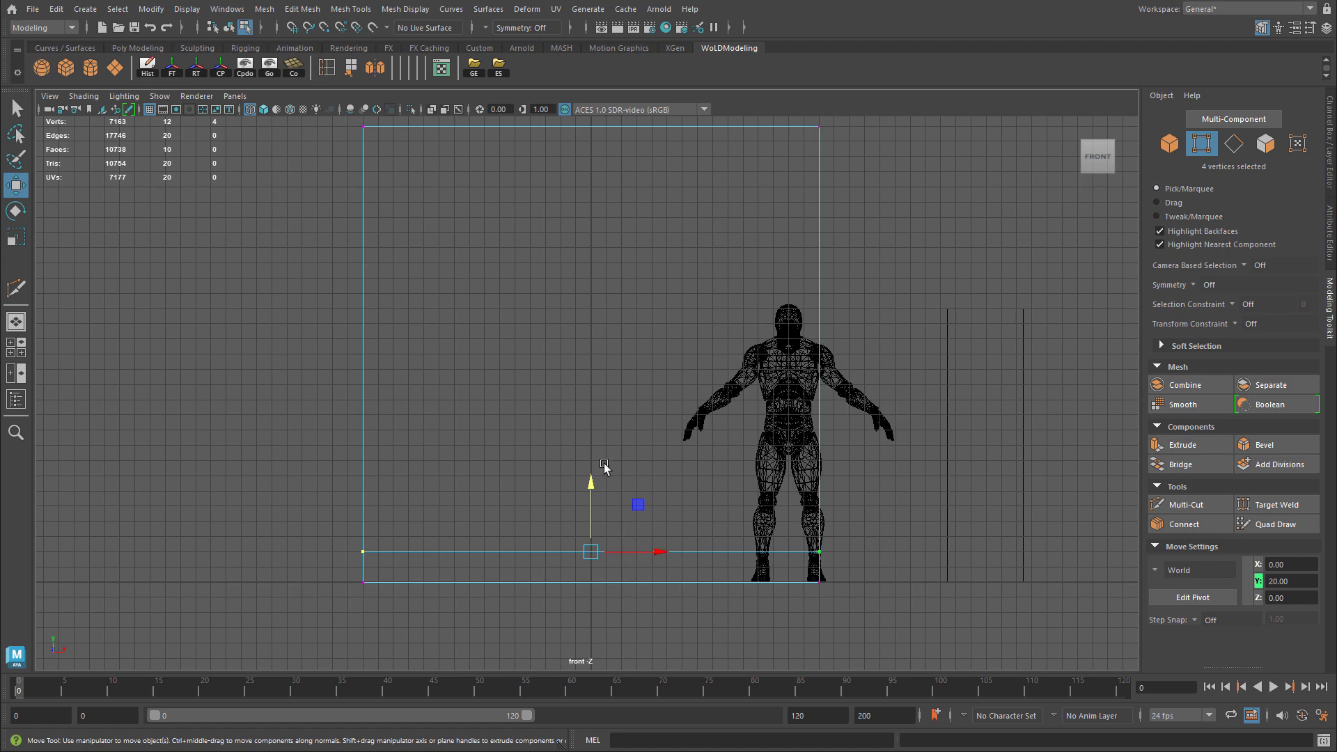
alt+middle_drag(731, 462, 756, 464)
key(space)
key(space)
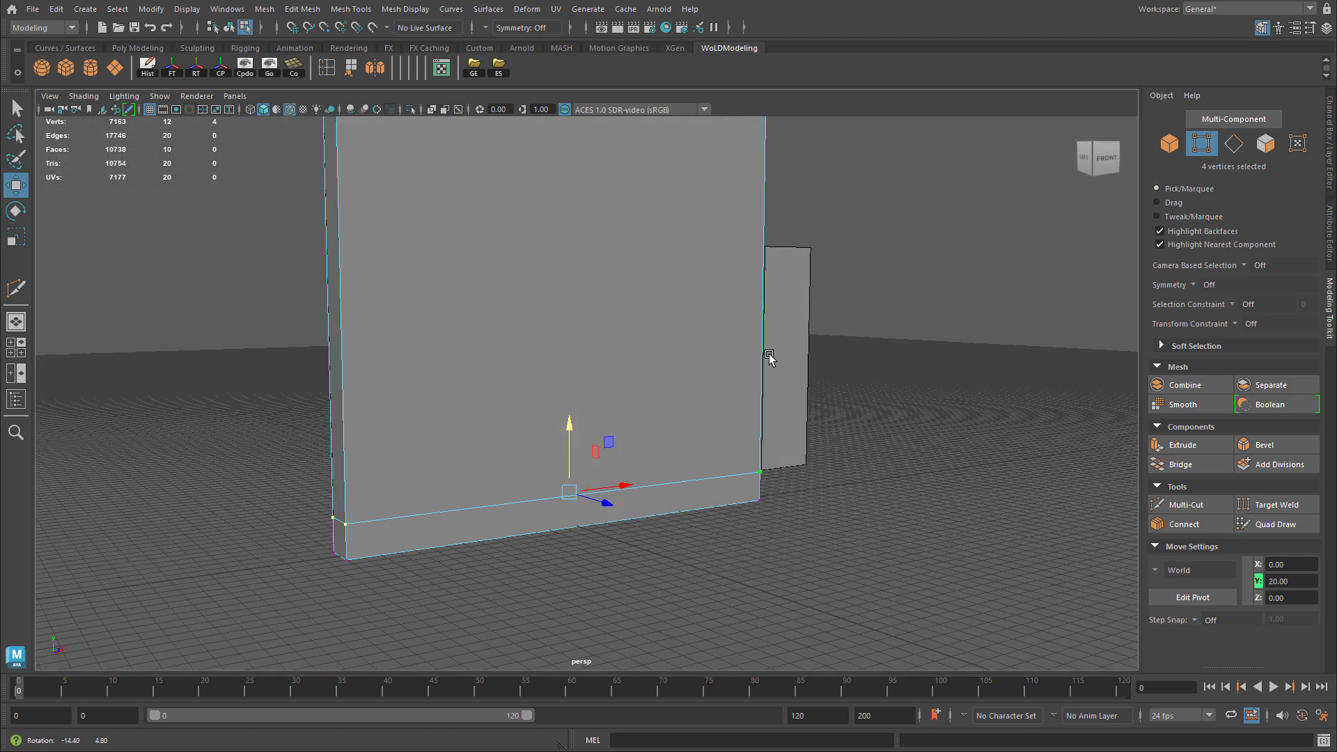
alt+drag(770, 358, 612, 232)
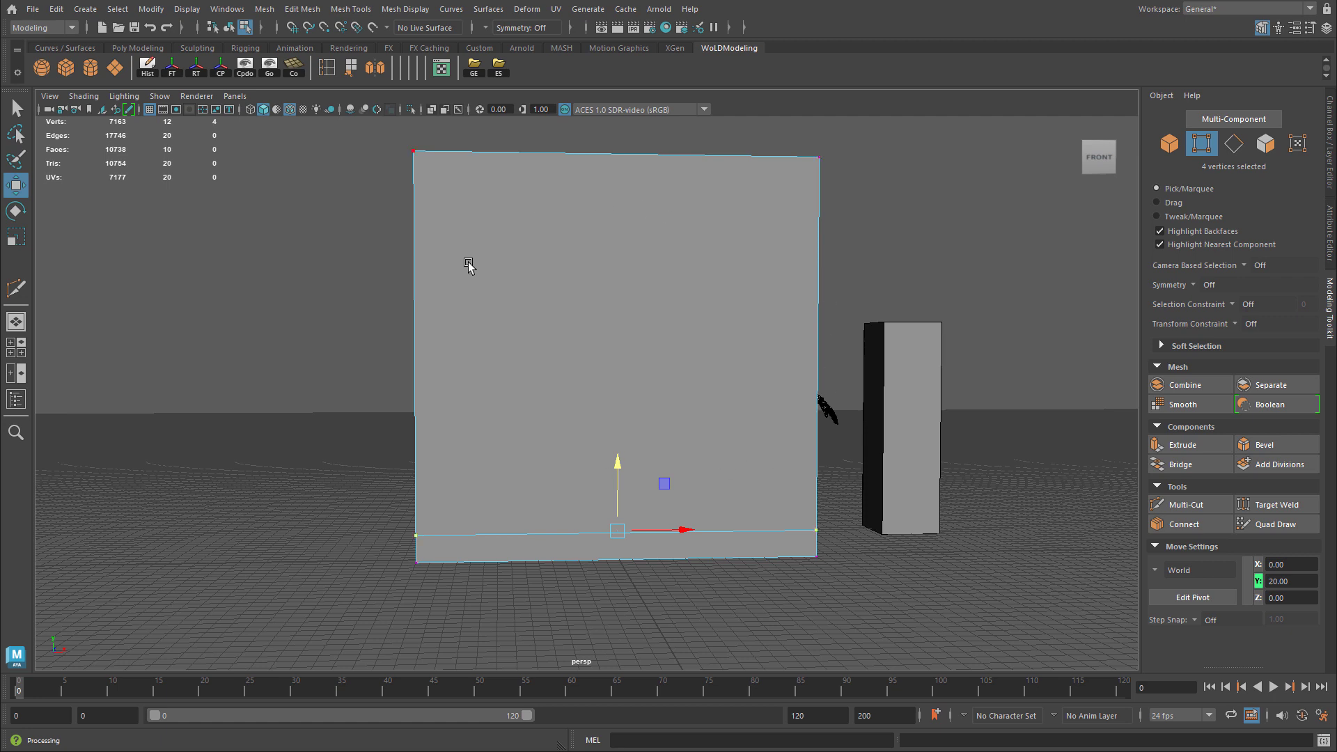
click(1186, 504)
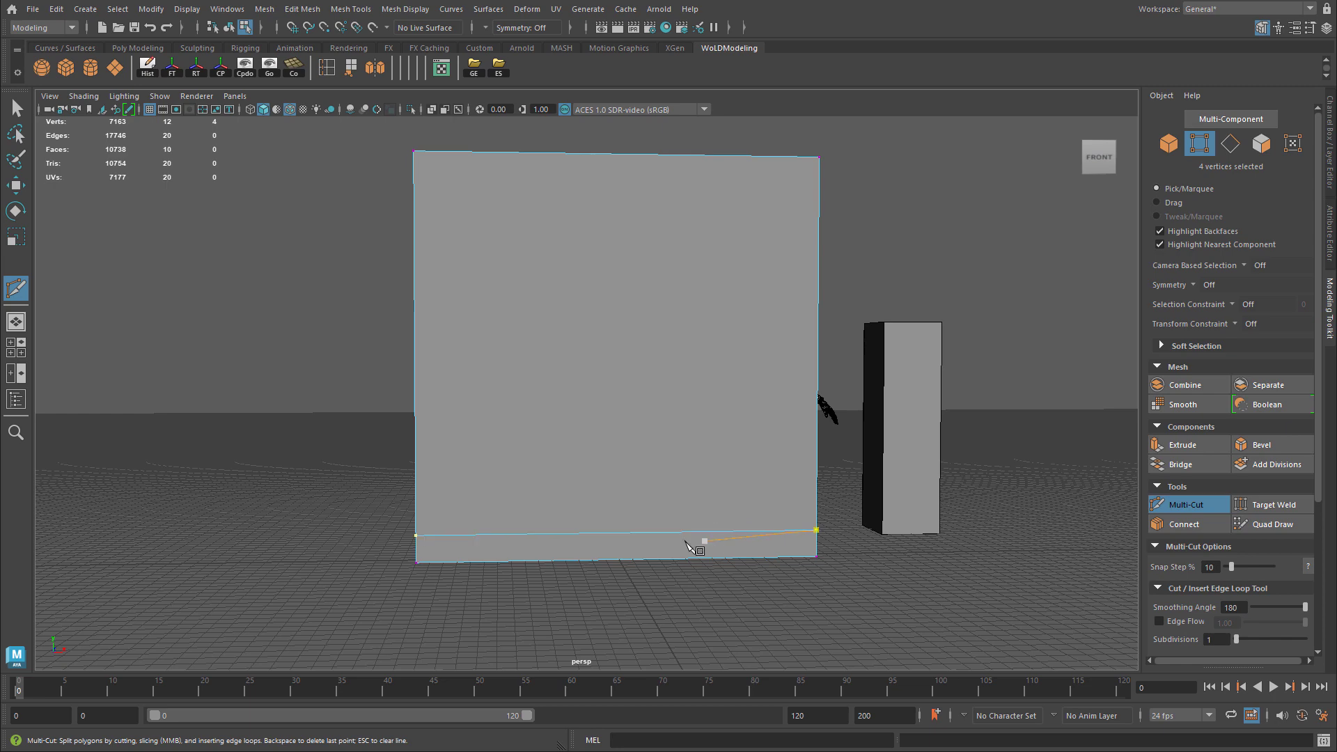
key(space)
key(space)
alt+middle_drag(739, 465, 713, 491)
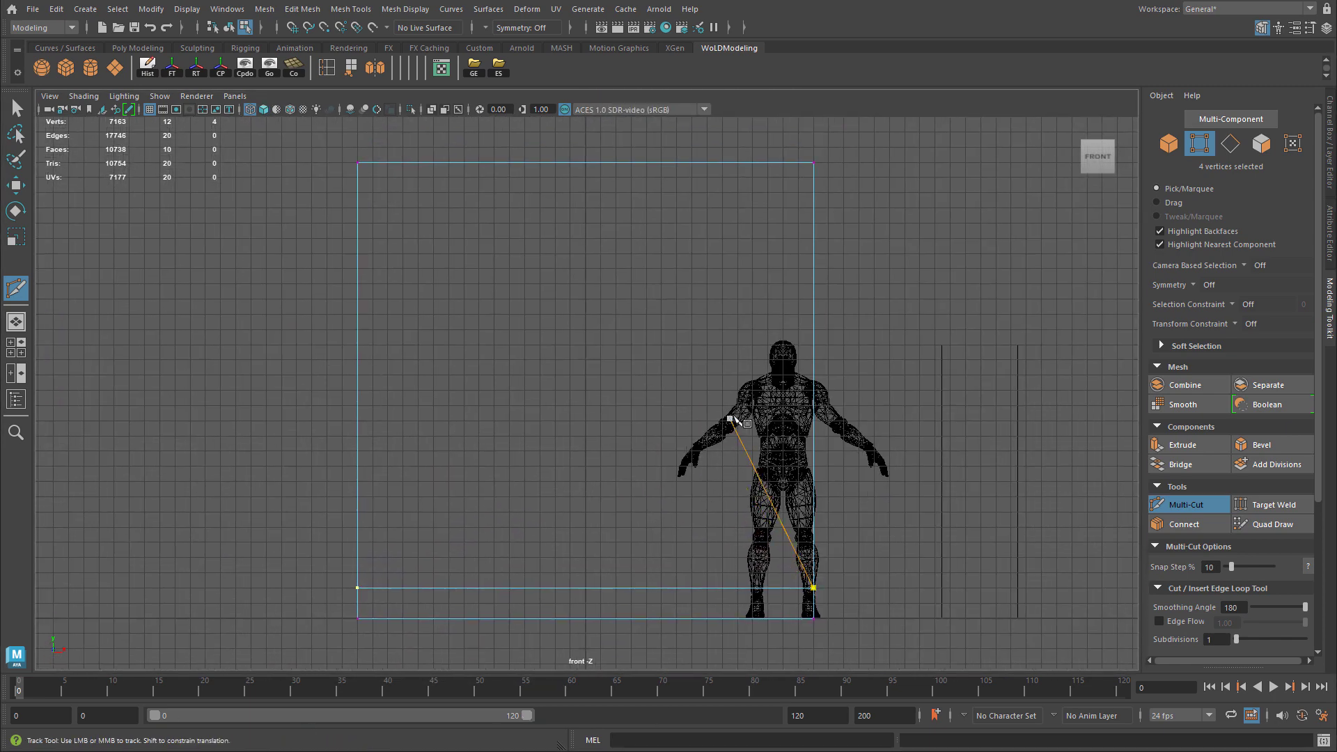
alt+middle_drag(732, 419, 747, 403)
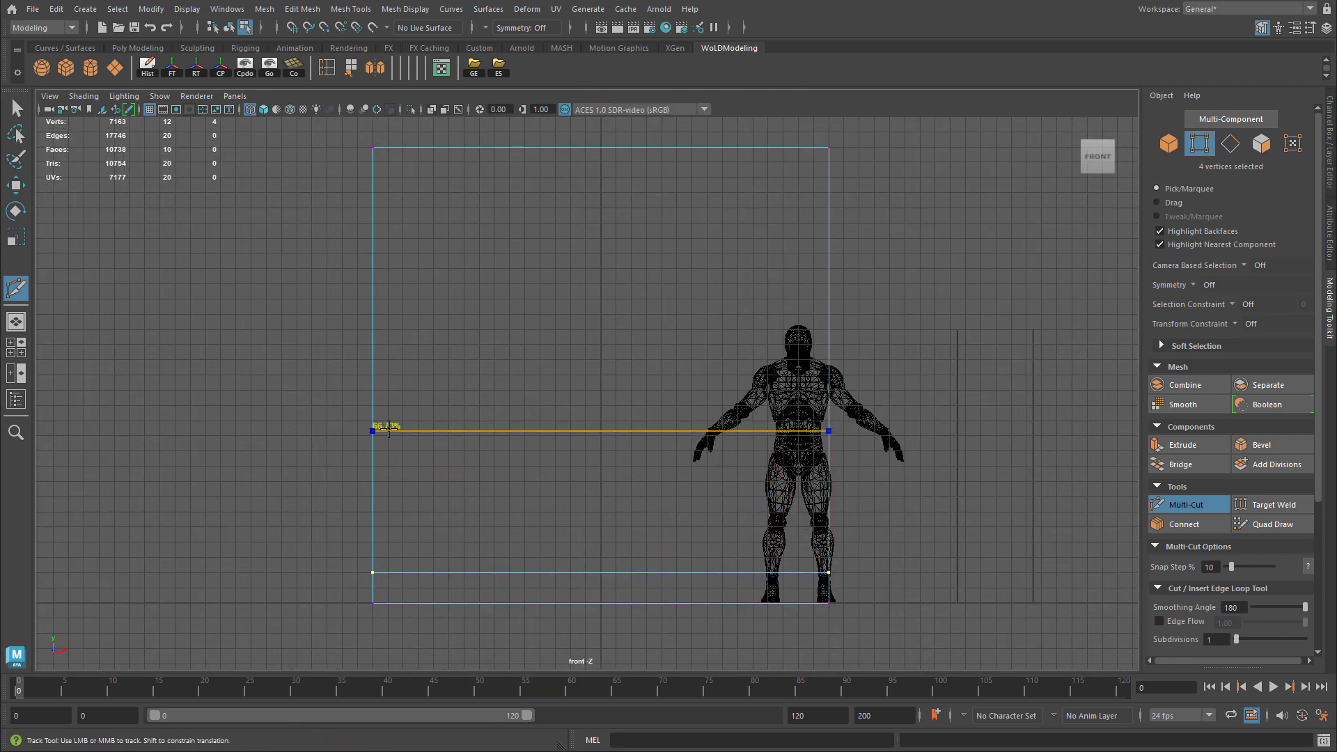
ctrl+click(398, 459)
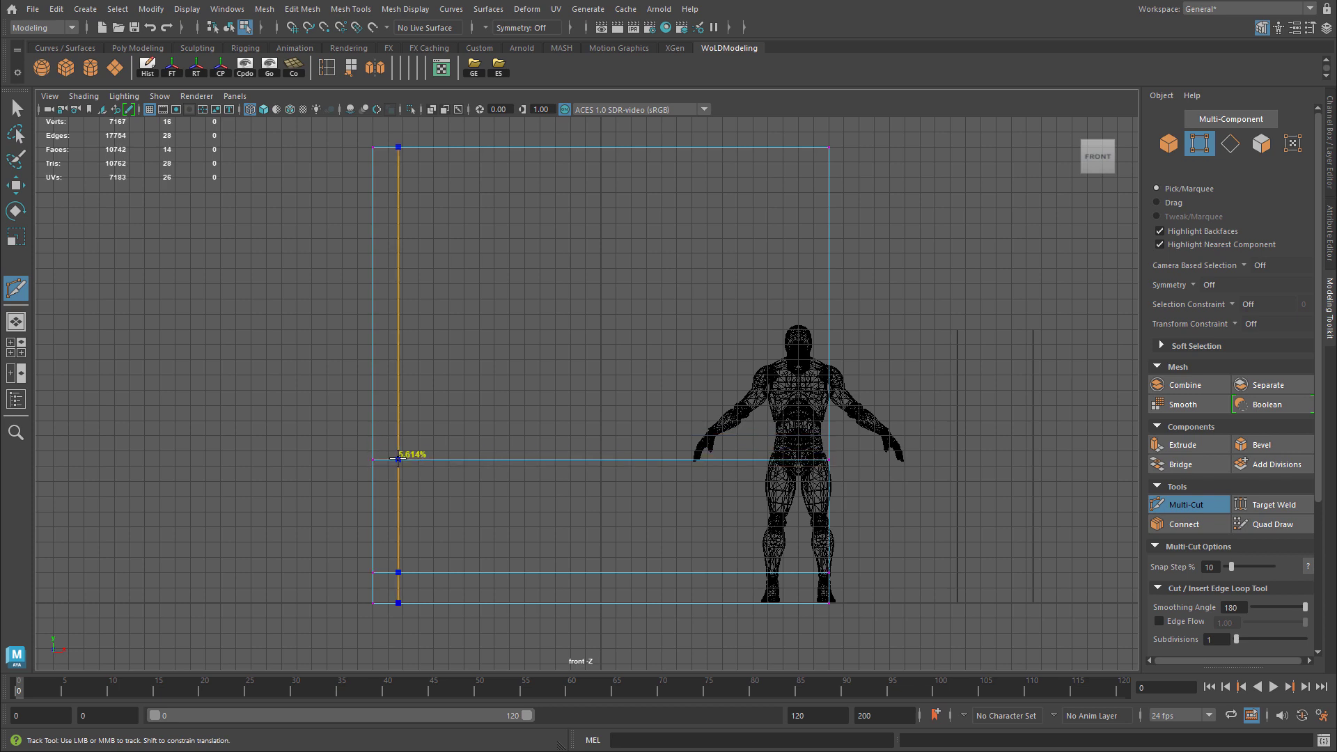
ctrl+click(398, 213)
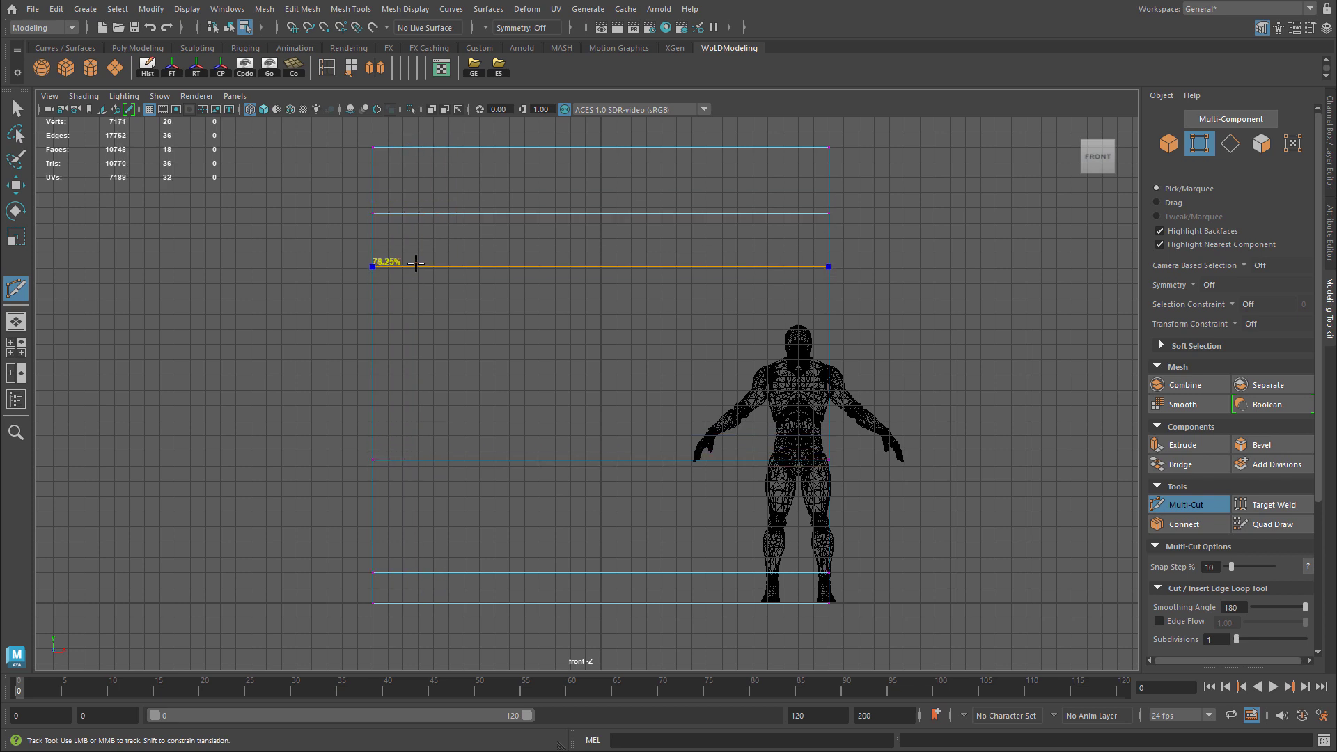
Step: Insert two vertical edge loops near the wall's side edges, at about X -121 and X 119
ctrl+click(418, 209)
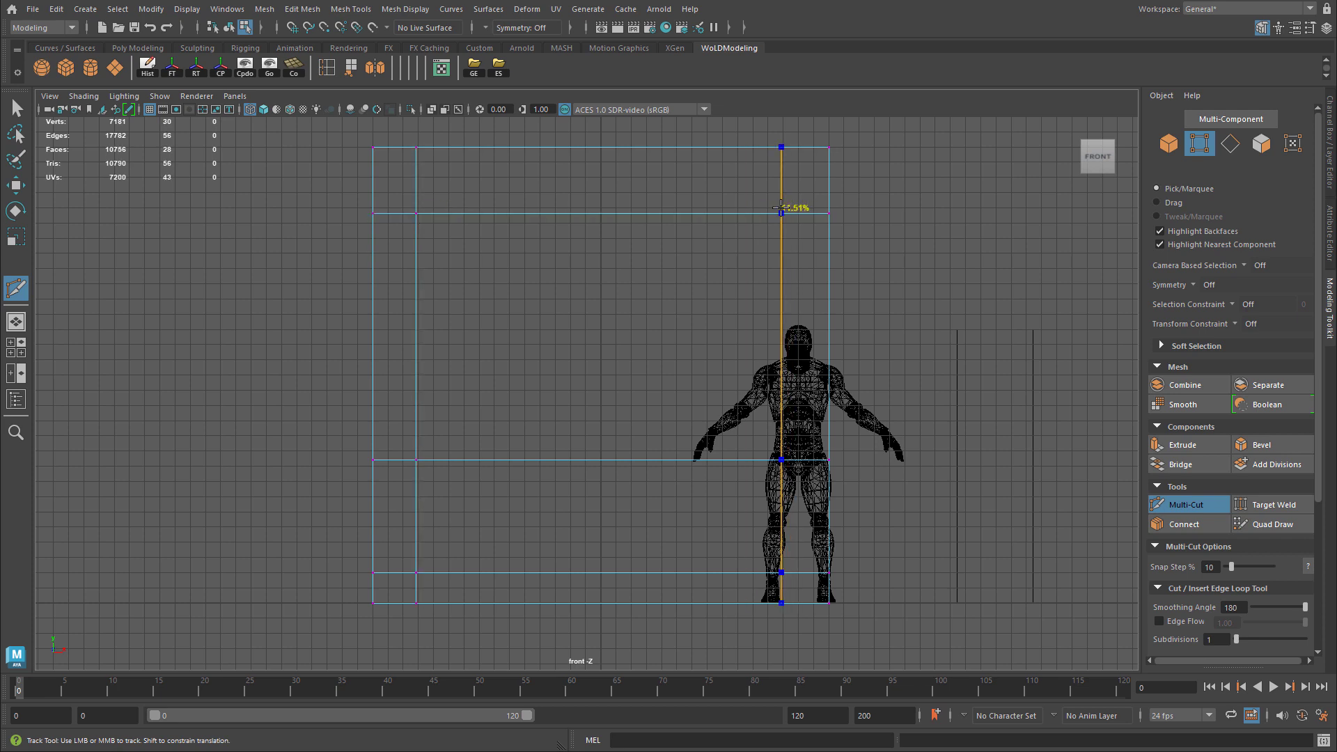
ctrl+click(781, 209)
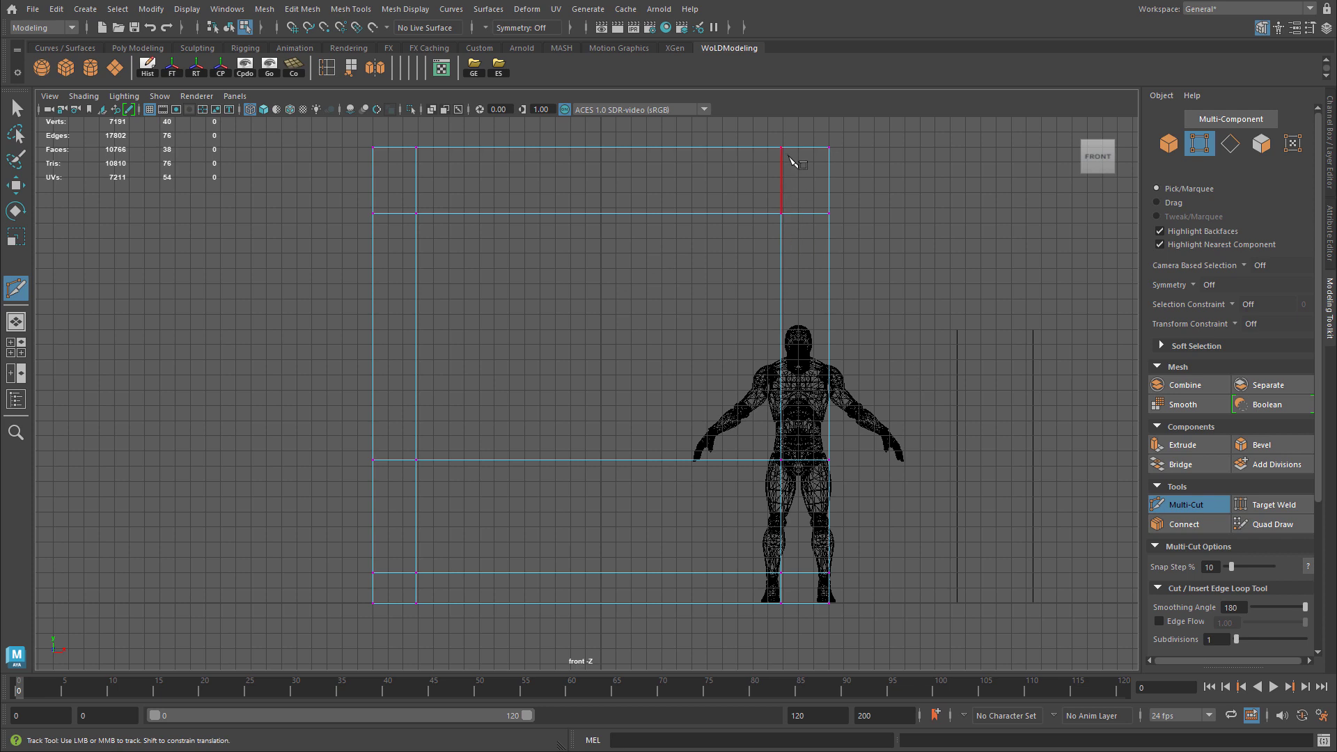
click(416, 573)
key(BackSpace)
click(415, 213)
click(416, 460)
Step: Snap both vertical edge loops to the grid 20 units inside the wall's side edges, placing the right one at X 130
key(w)
right_drag(496, 338, 436, 341)
drag(403, 132, 456, 429)
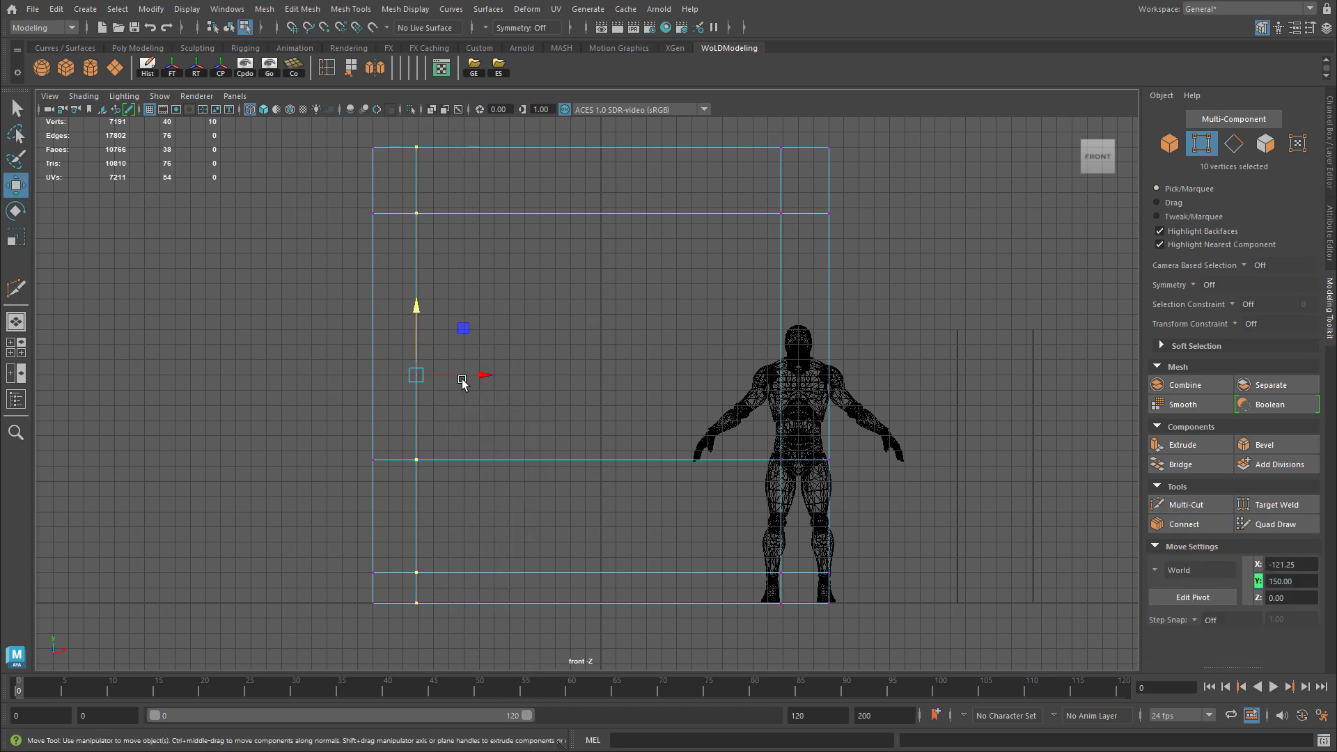
mouse_move(461, 382)
mouse_down()
mouse_move(406, 388)
mouse_move(452, 377)
mouse_up()
drag(762, 128, 799, 607)
key(x)
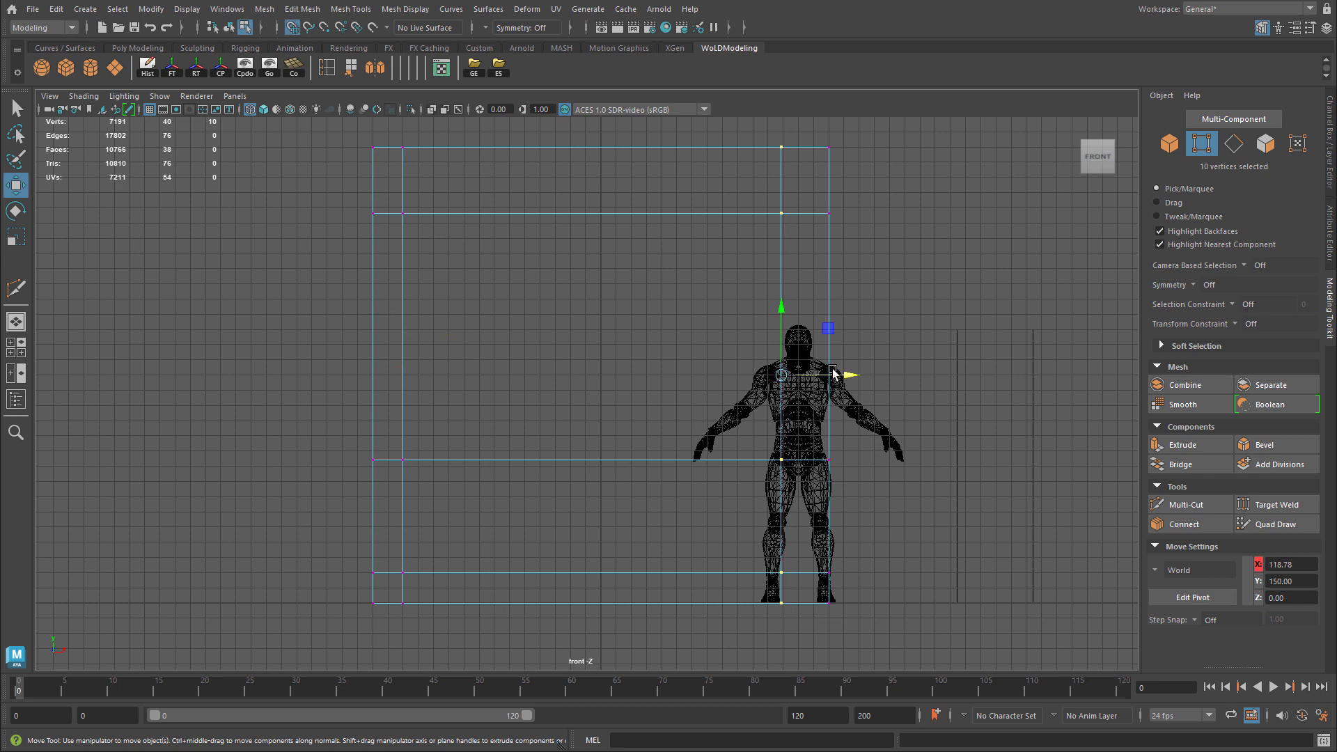
drag(838, 375, 801, 377)
key(x)
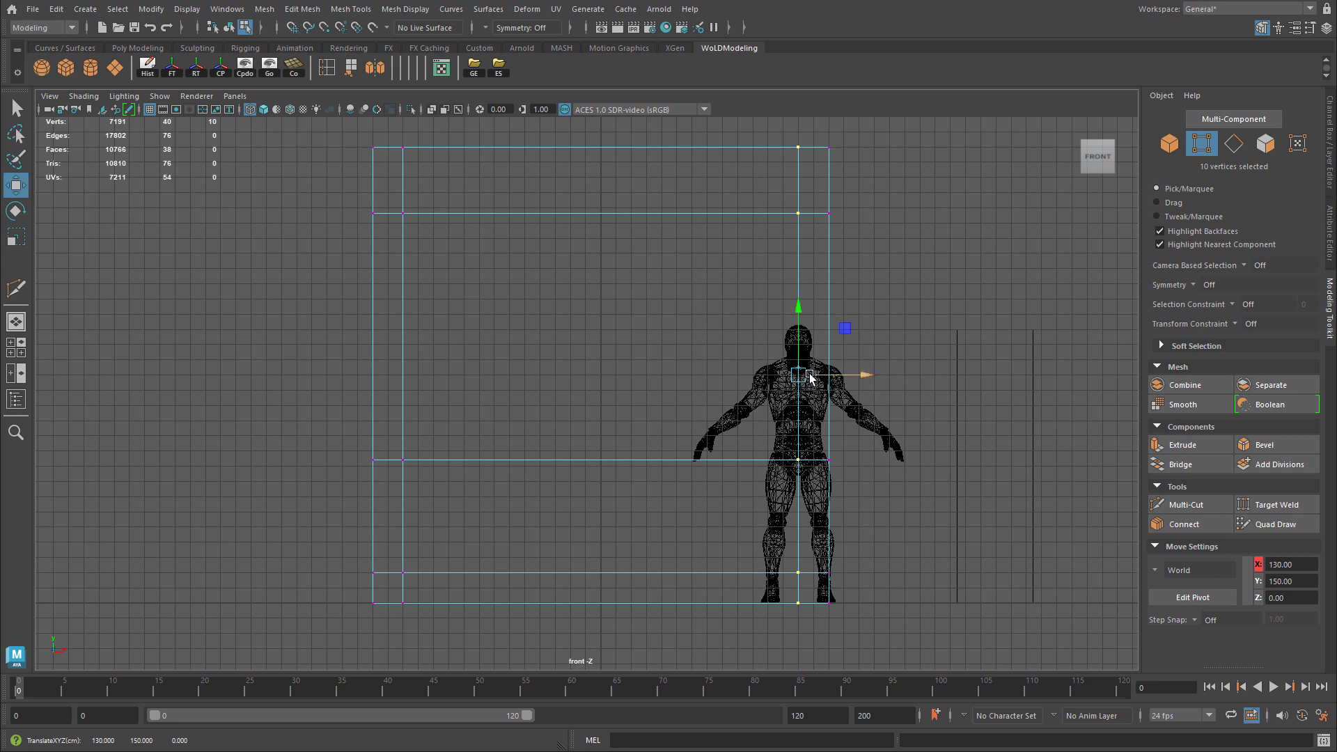
Step: Snap the upper horizontal edge loop to Y 250 and the middle horizontal loop to Y 90
drag(323, 182, 884, 245)
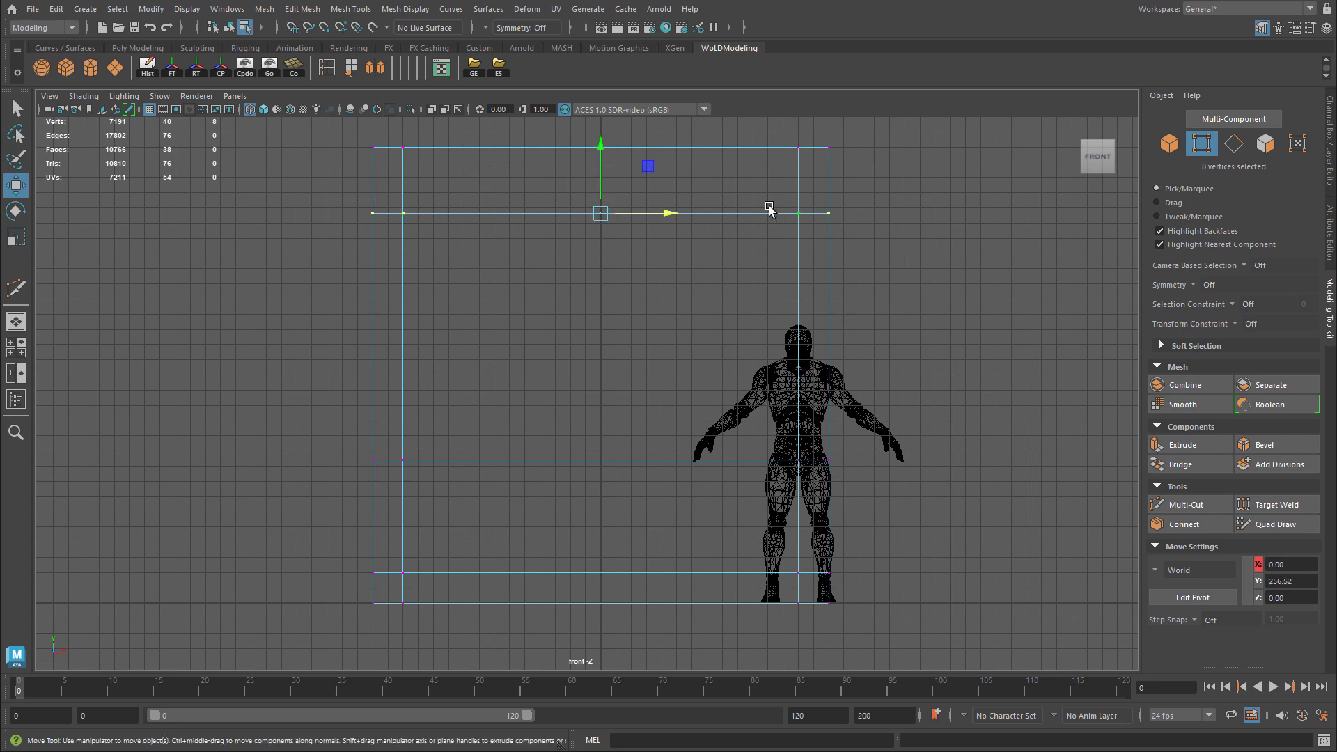
mouse_move(601, 216)
mouse_down()
mouse_move(606, 149)
mouse_move(605, 224)
mouse_up()
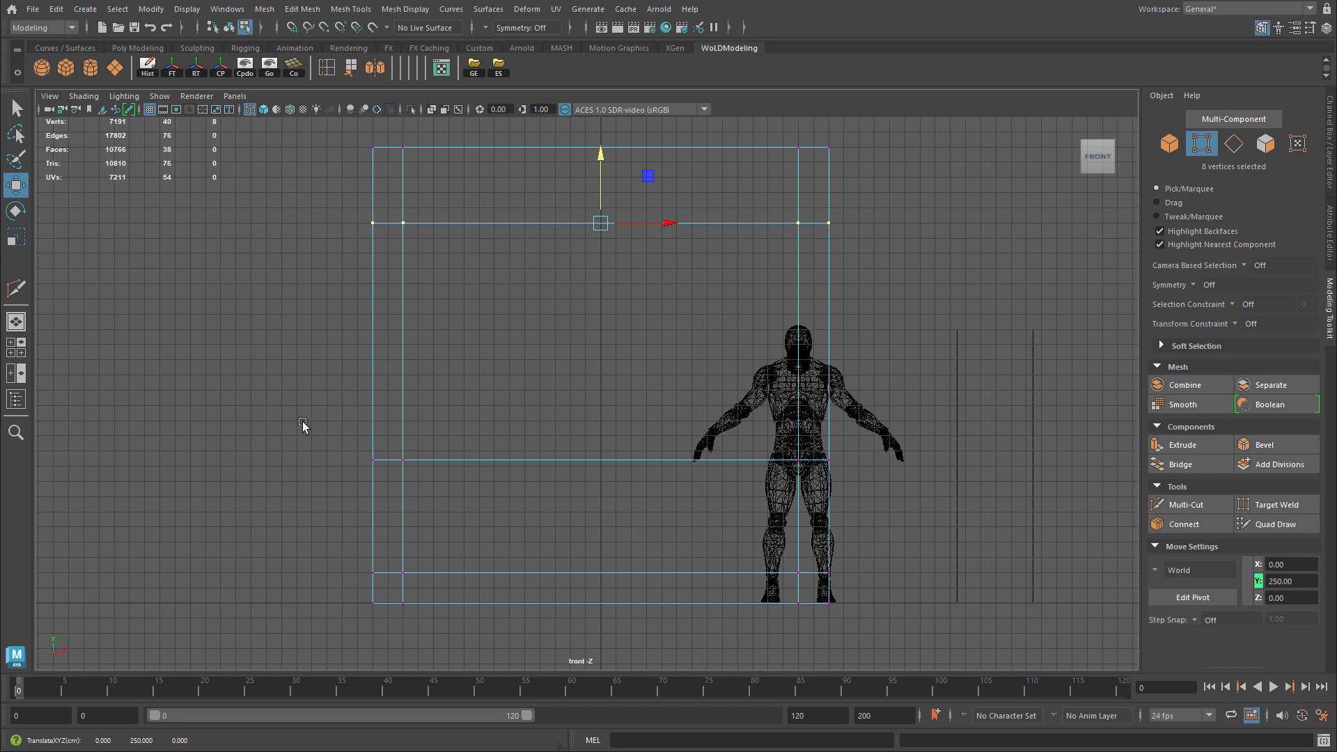
drag(300, 422, 870, 477)
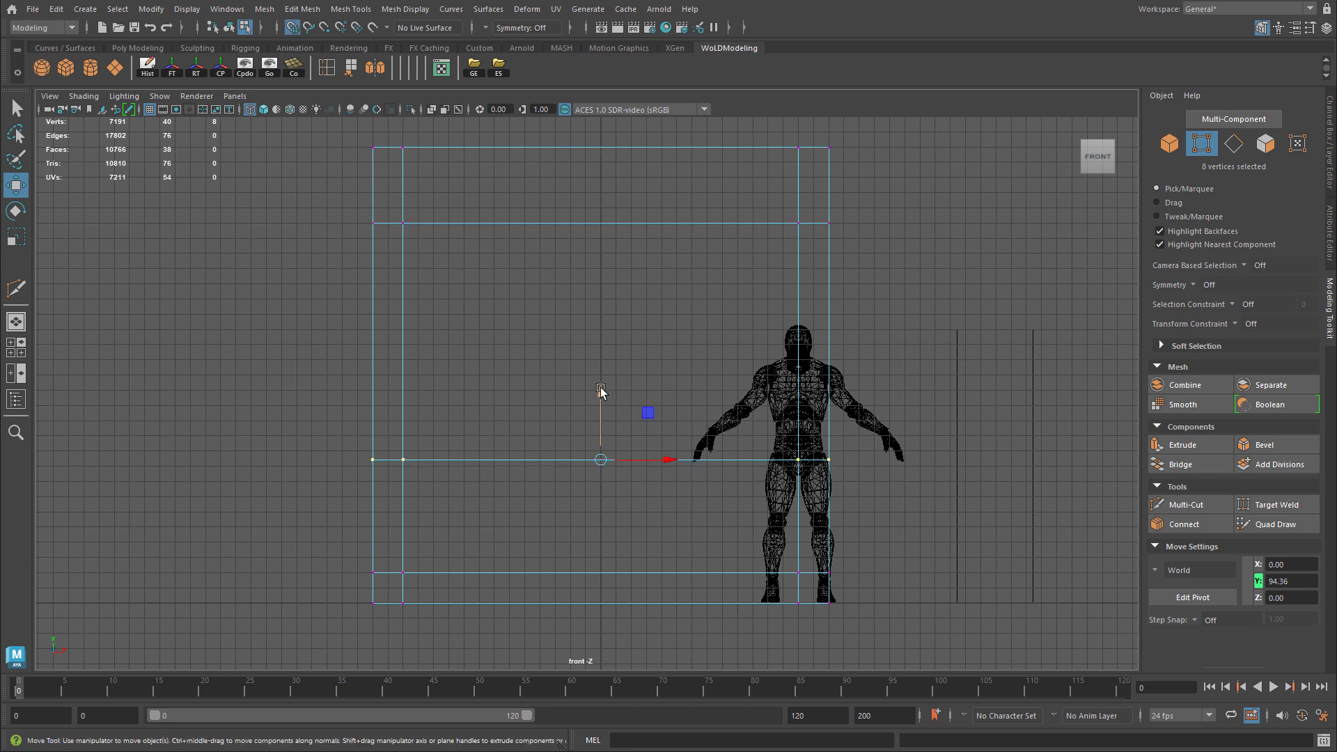
mouse_move(600, 460)
mouse_down()
mouse_move(599, 388)
mouse_move(600, 589)
mouse_move(604, 470)
mouse_up()
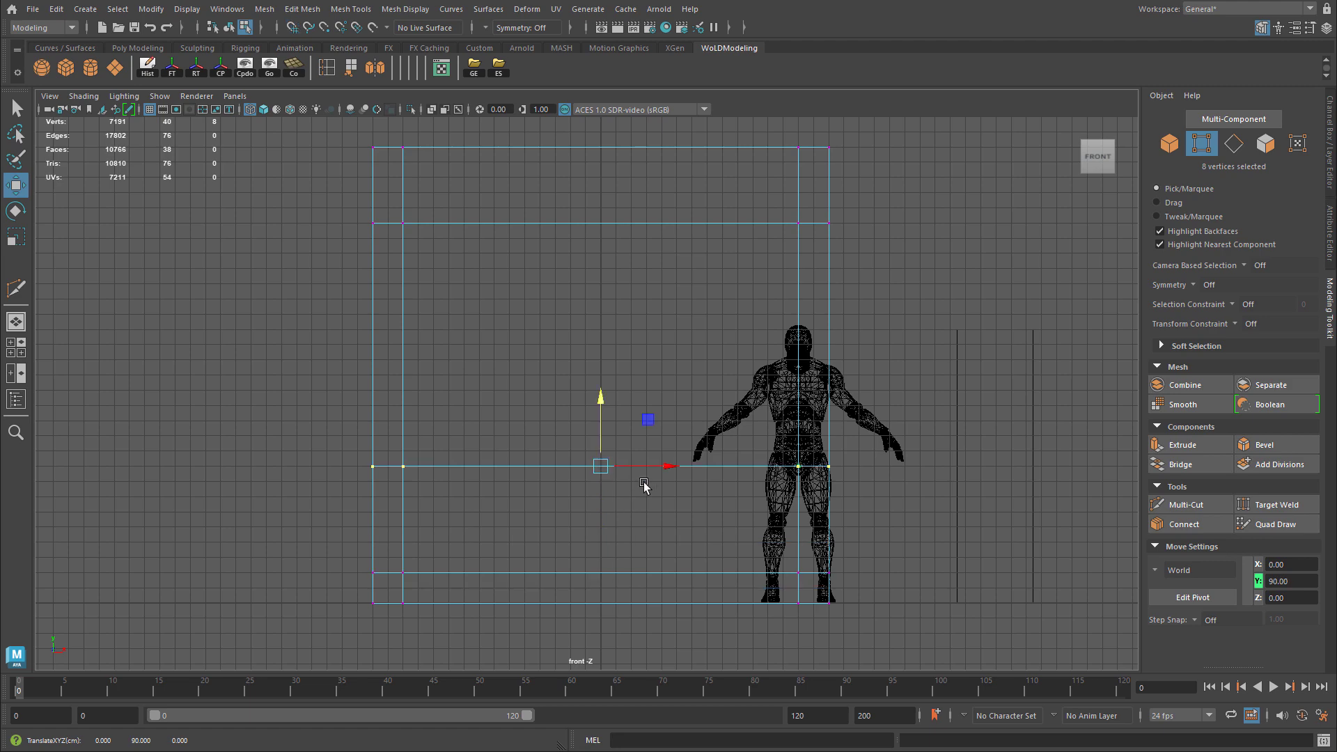
alt+right_drag(645, 486, 719, 474)
alt+middle_drag(719, 475, 701, 418)
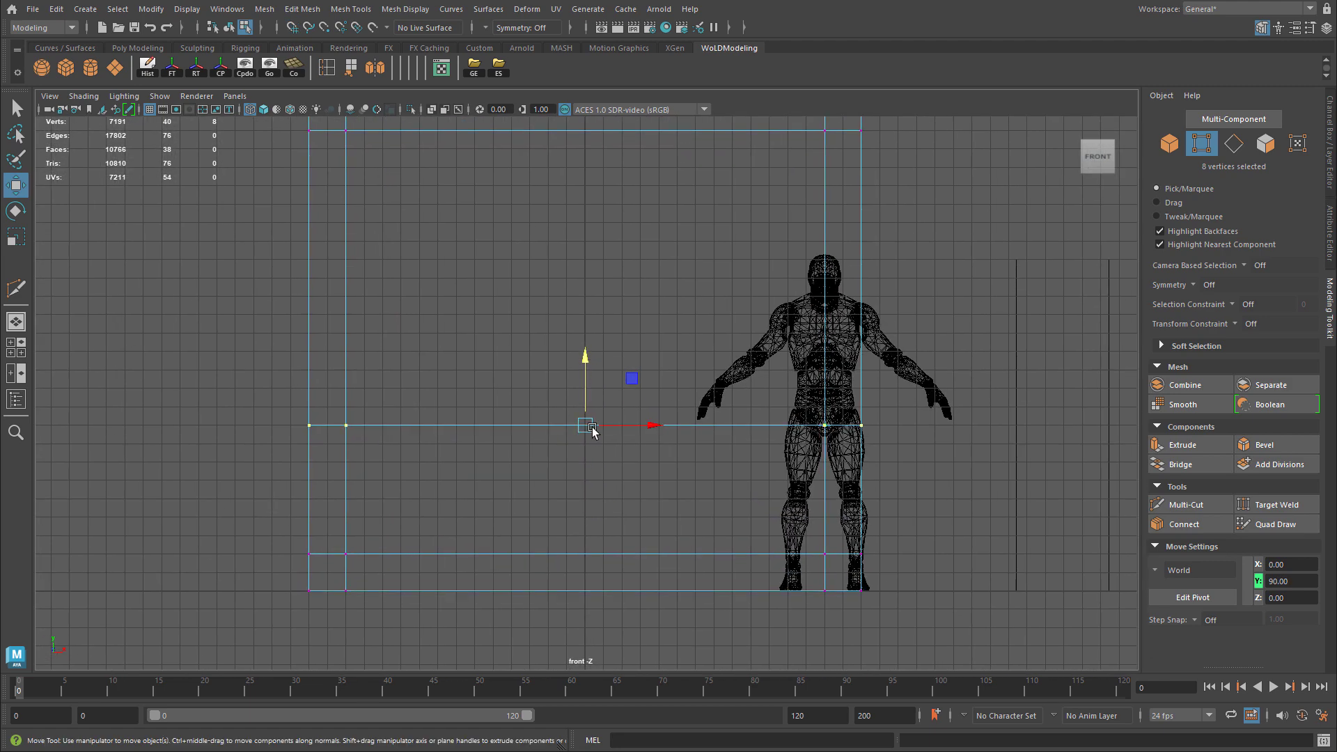
mouse_move(597, 426)
mouse_down()
mouse_move(599, 397)
mouse_move(602, 426)
mouse_up()
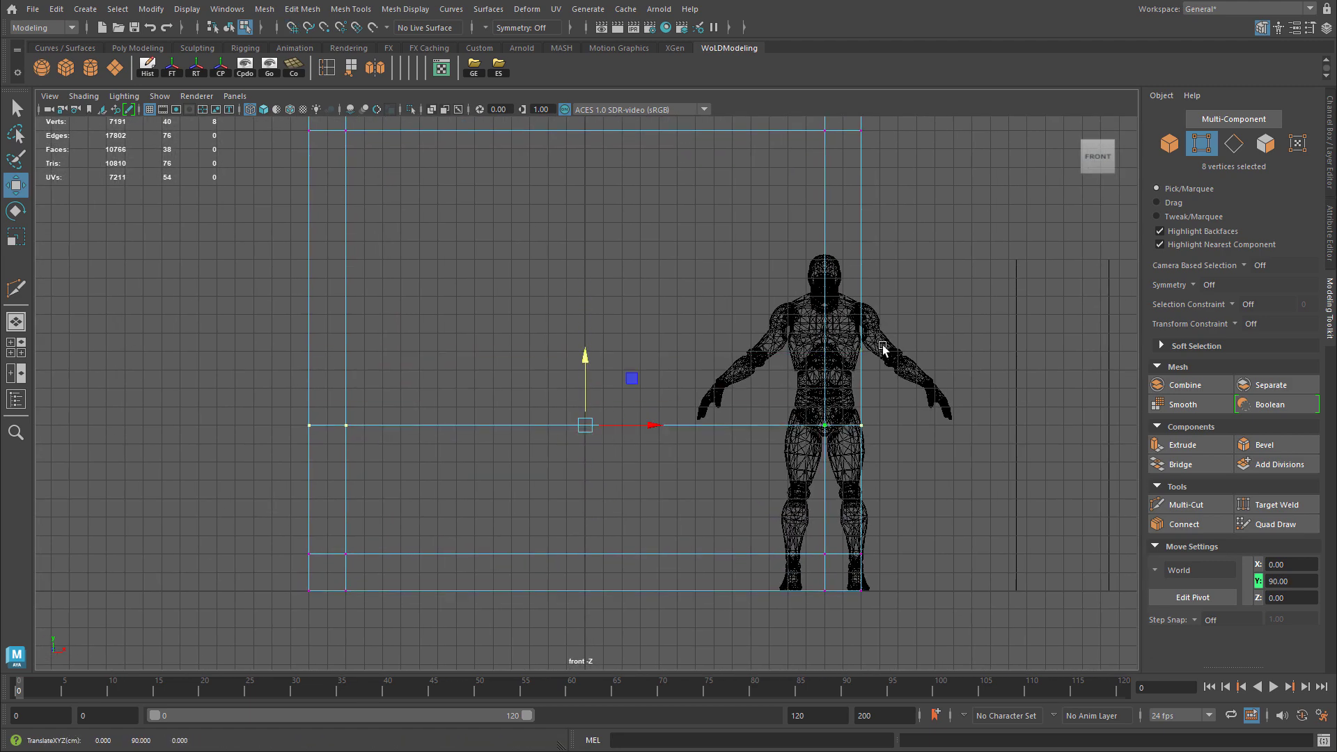
drag(585, 358, 588, 423)
alt+right_drag(885, 306, 791, 311)
alt+middle_drag(791, 310, 791, 355)
key(x)
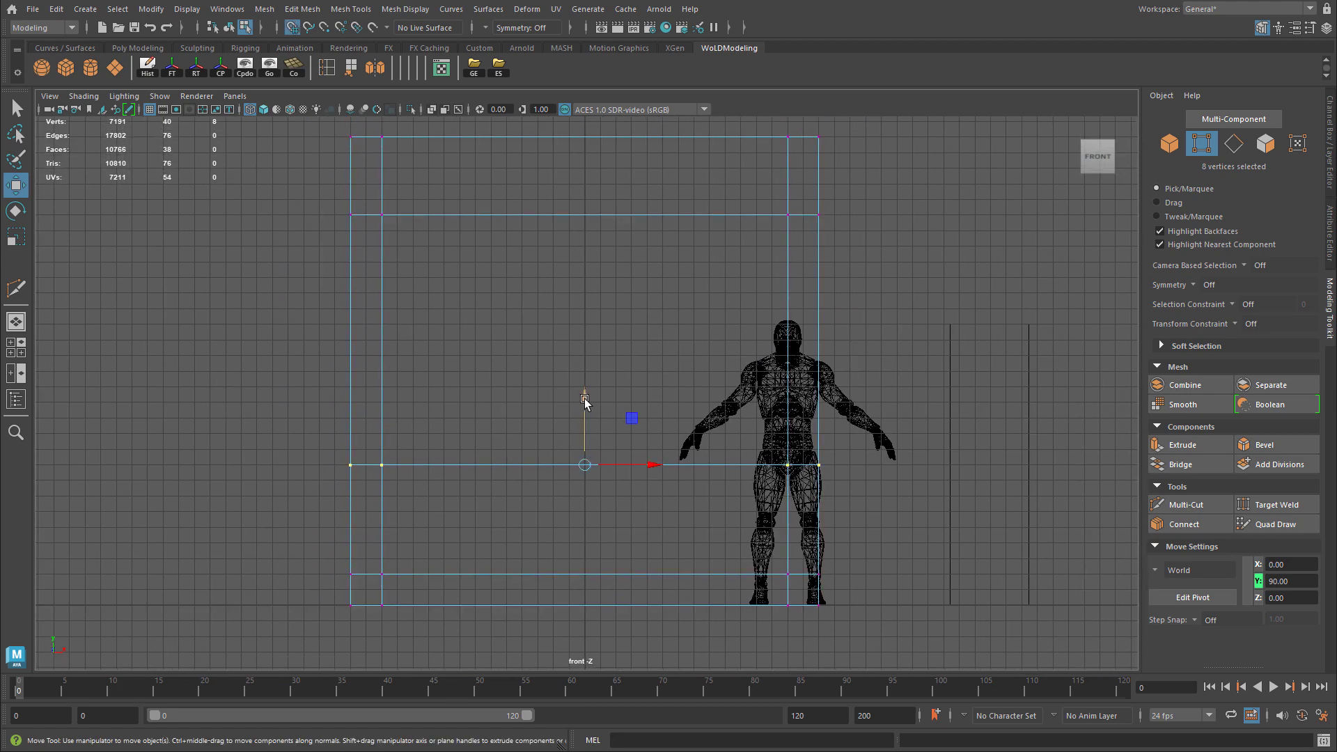
drag(585, 399, 587, 466)
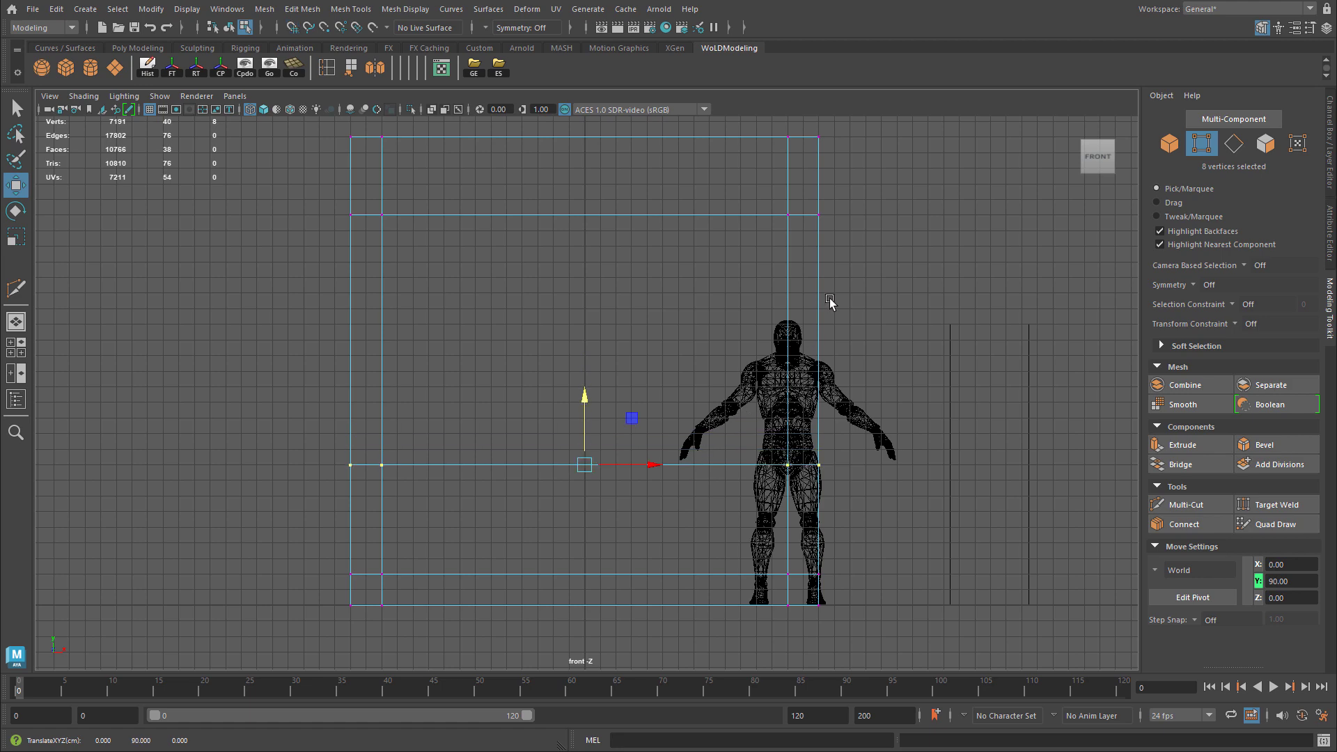
Step: Return to the perspective view in object mode and insert a vertical edge loop through the middle of the wall with Multi-Cut
key(space)
key(space)
alt+drag(705, 333, 633, 326)
right_drag(587, 321, 654, 301)
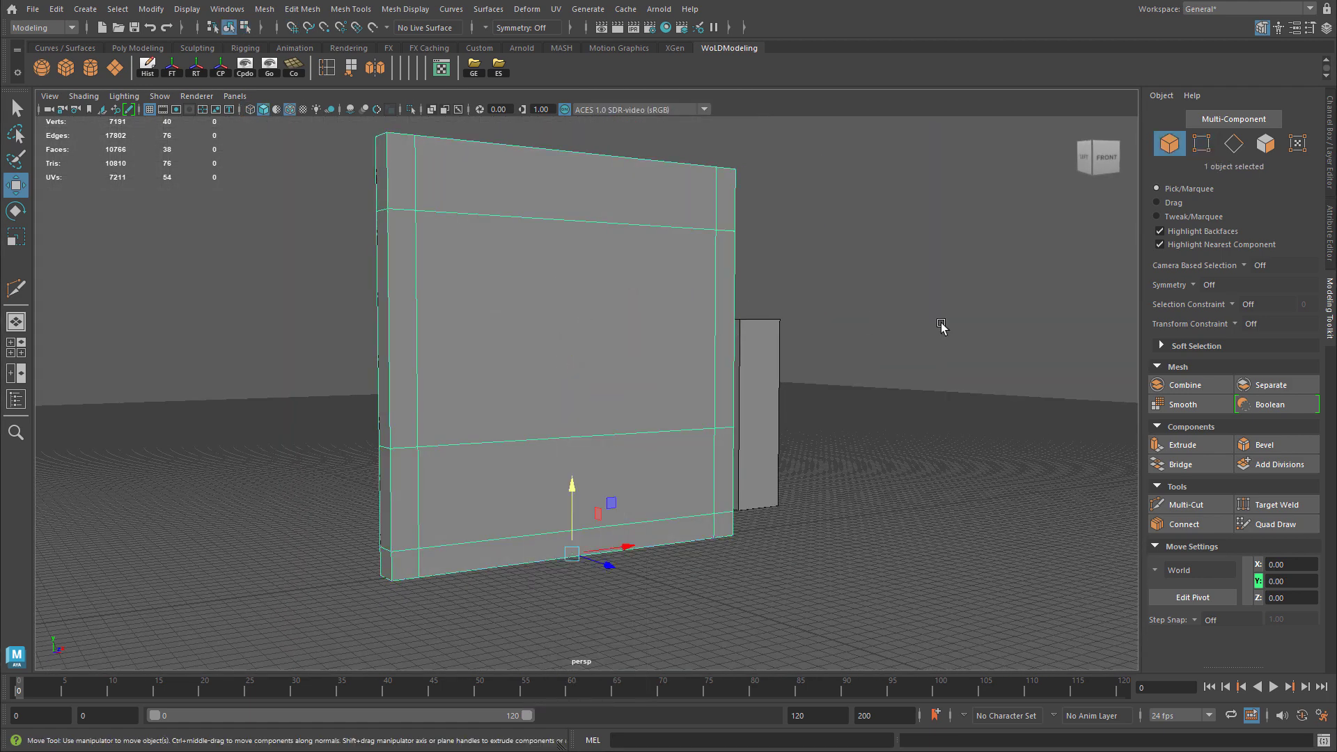
alt+drag(942, 323, 619, 346)
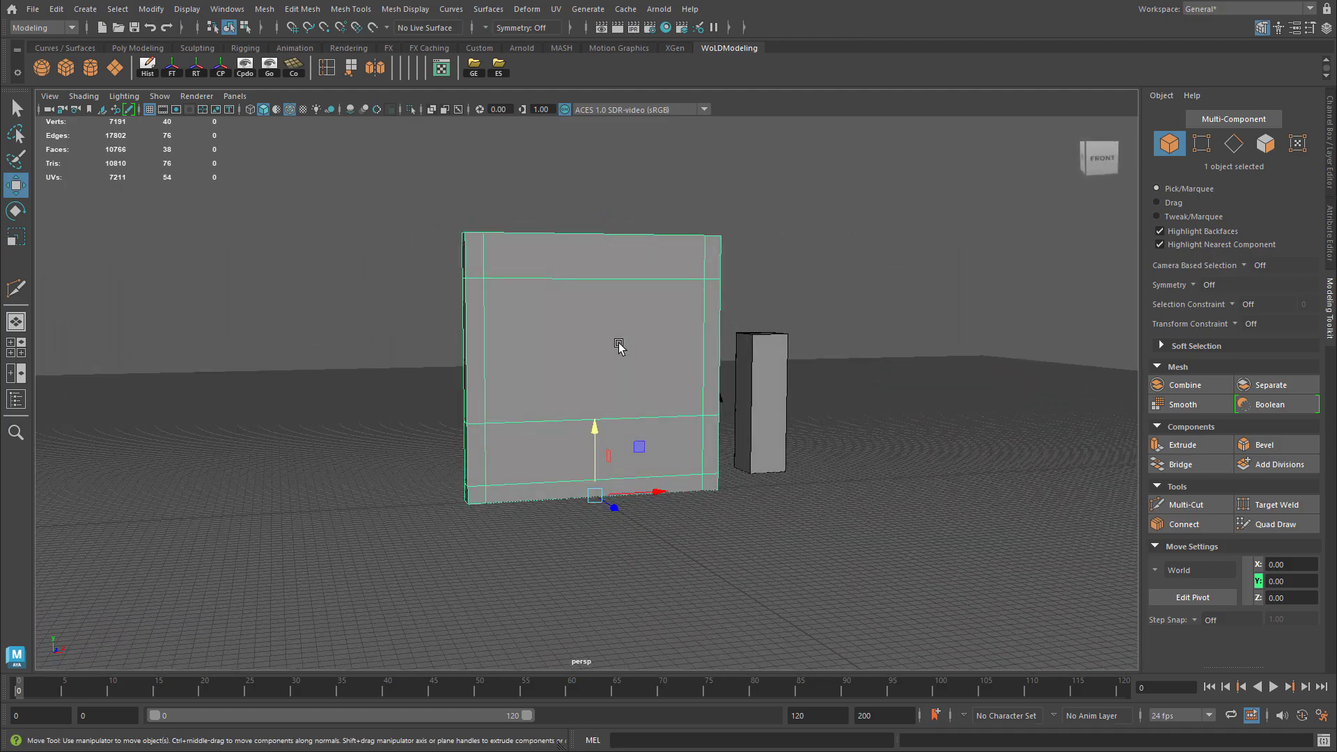
alt+right_drag(619, 346, 737, 215)
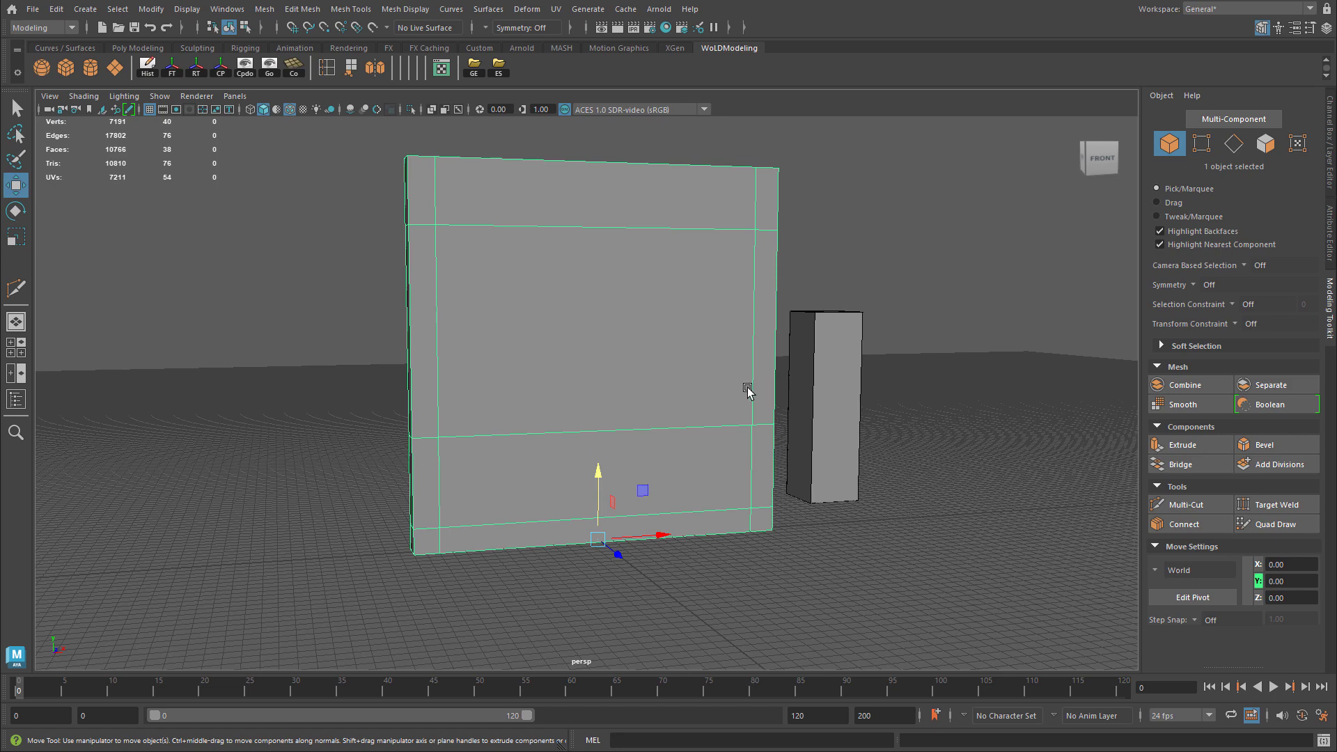
alt+right_drag(747, 390, 468, 538)
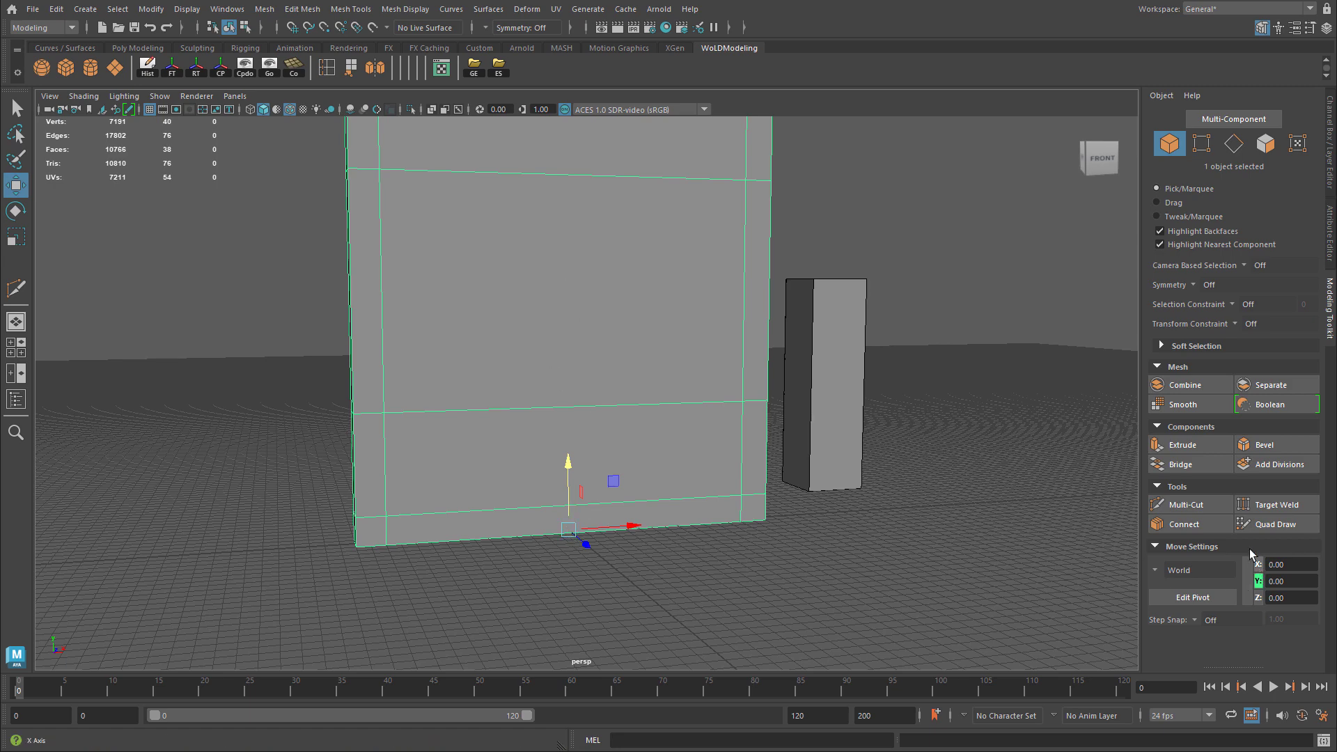
click(1184, 504)
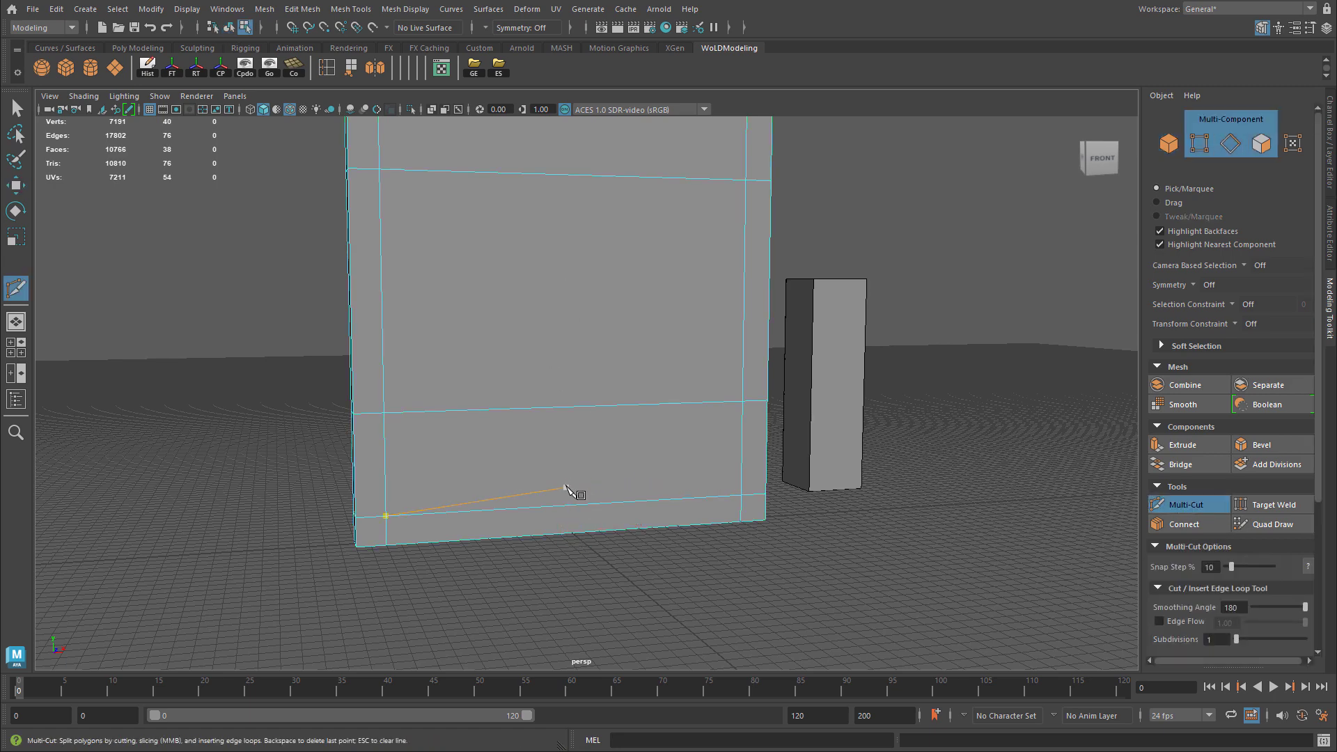
ctrl+middle_click(672, 506)
ctrl+click(672, 505)
alt+drag(576, 502, 377, 538)
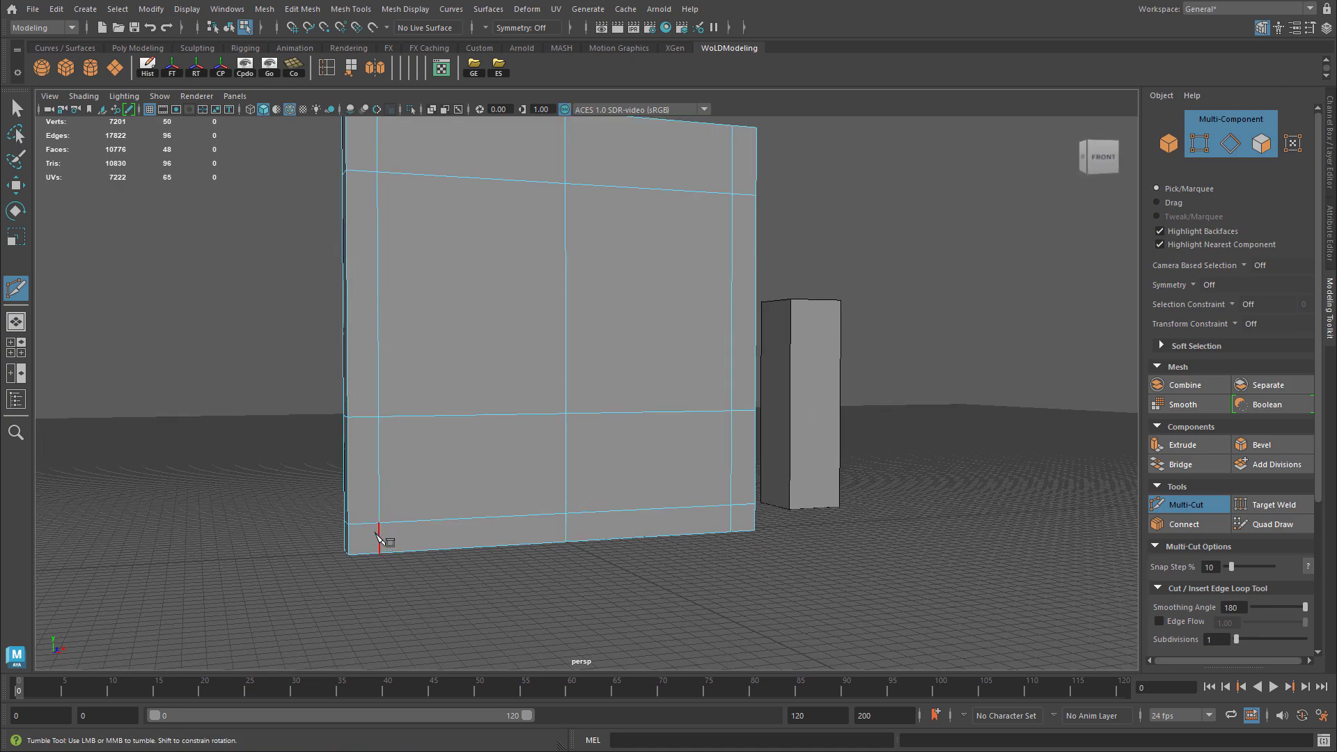
Step: Delete the four short vertical edges crossing the base trim near both side edges, on the wall's front and back
key(w)
click(379, 537)
shift+click(731, 517)
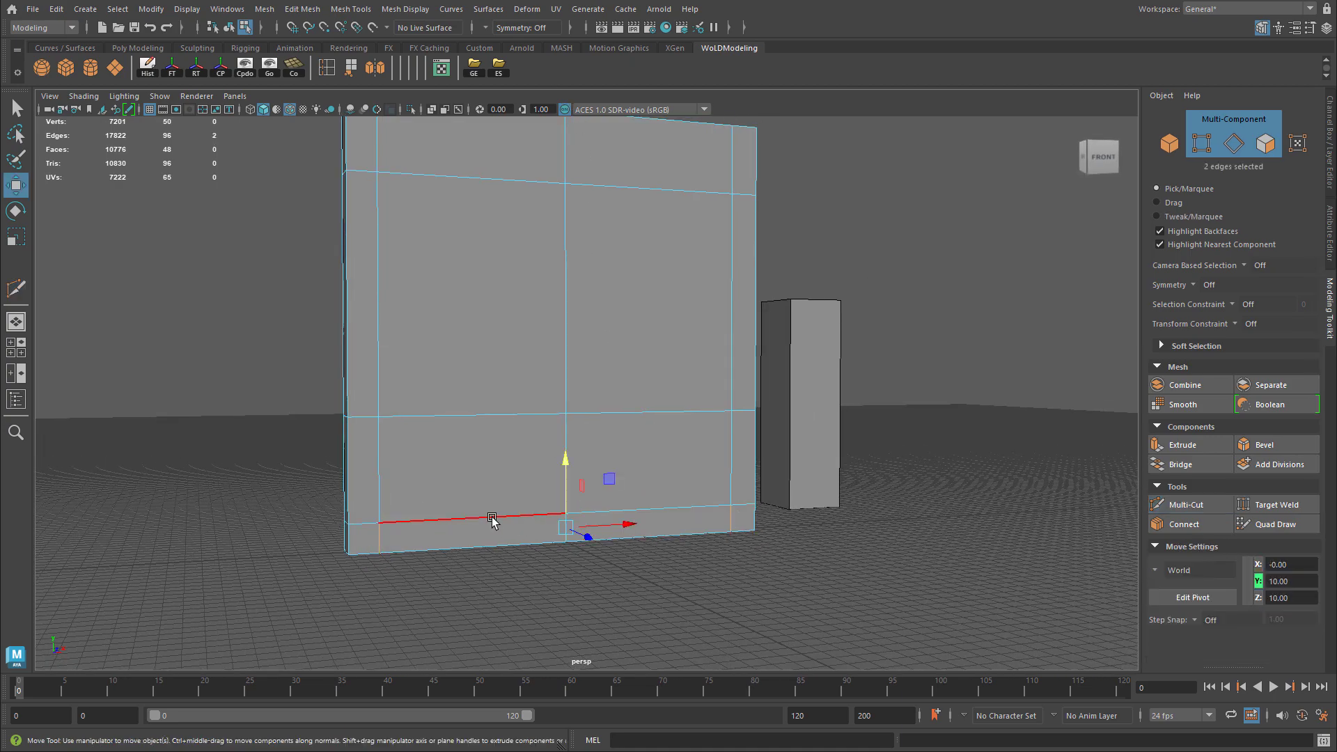
alt+drag(491, 519, 703, 532)
shift+click(371, 547)
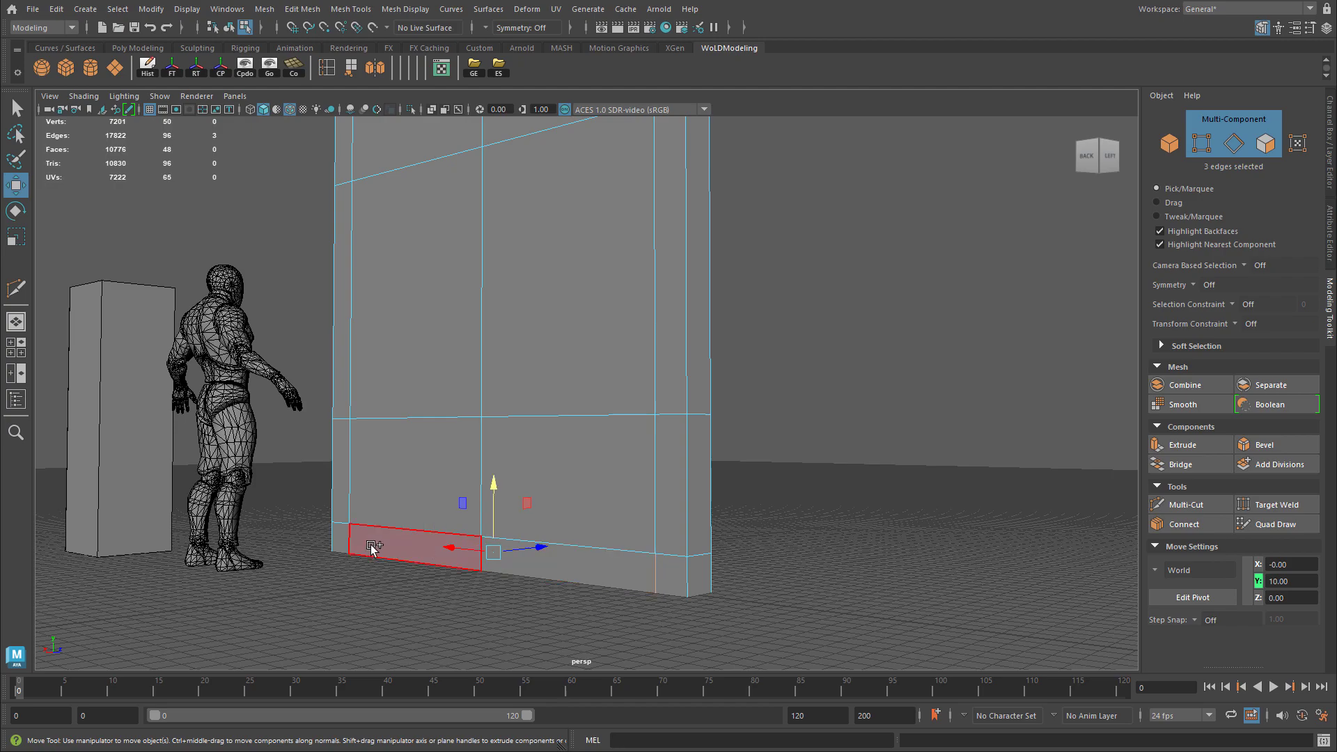
shift+click(345, 537)
alt+drag(345, 538, 423, 496)
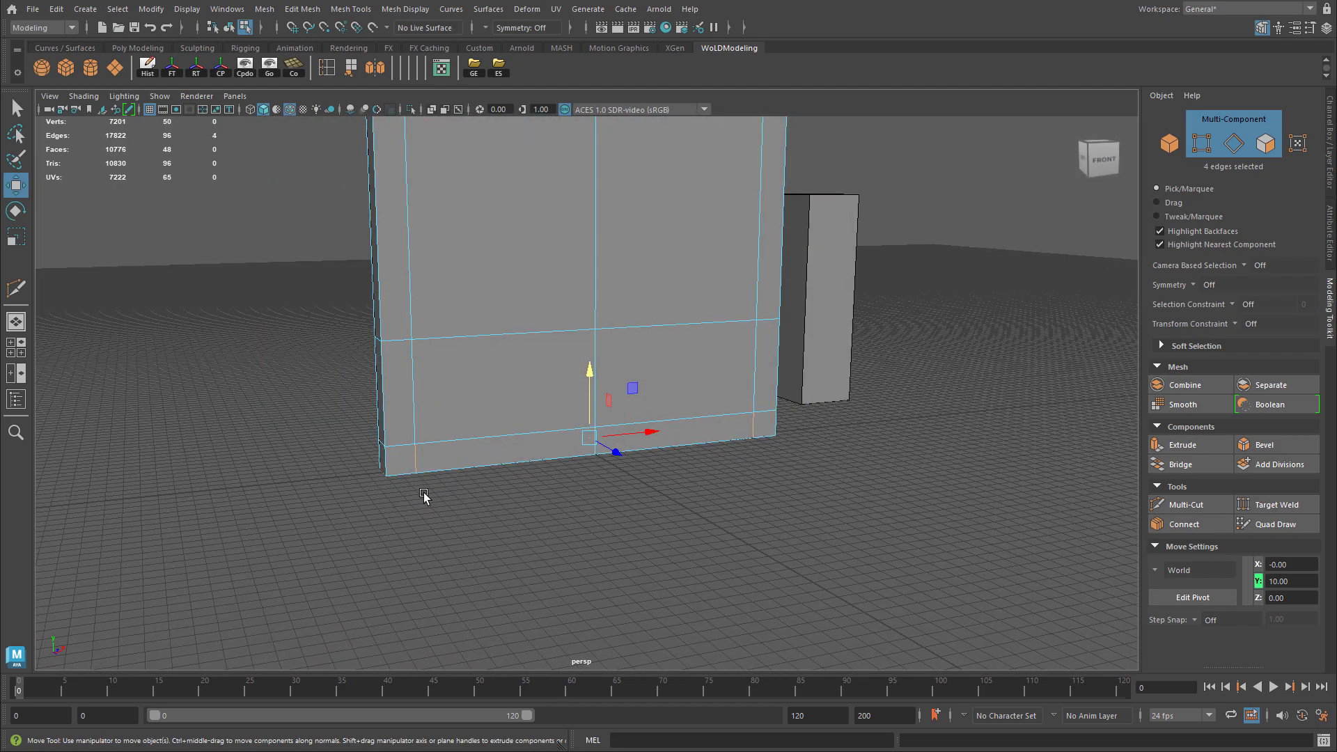
key(Delete)
scroll(525, 462, up, 2)
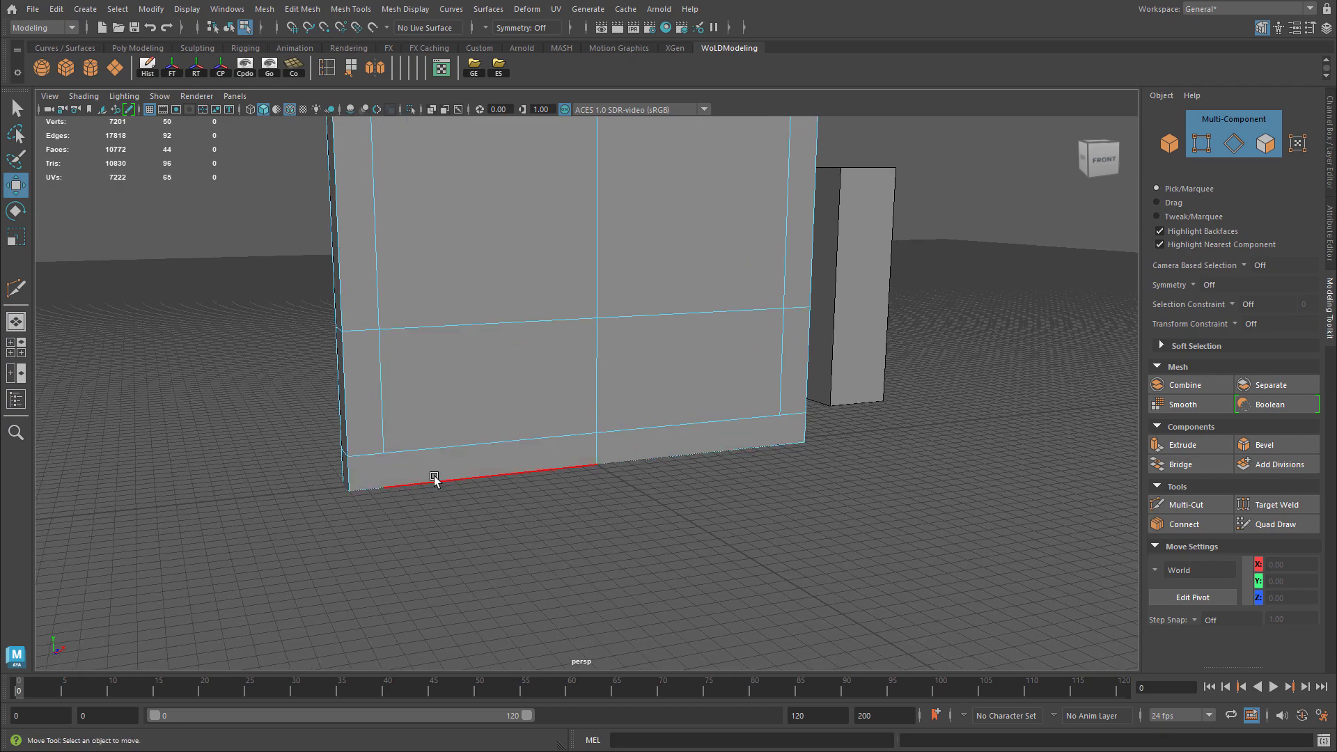
alt+drag(446, 466, 456, 462)
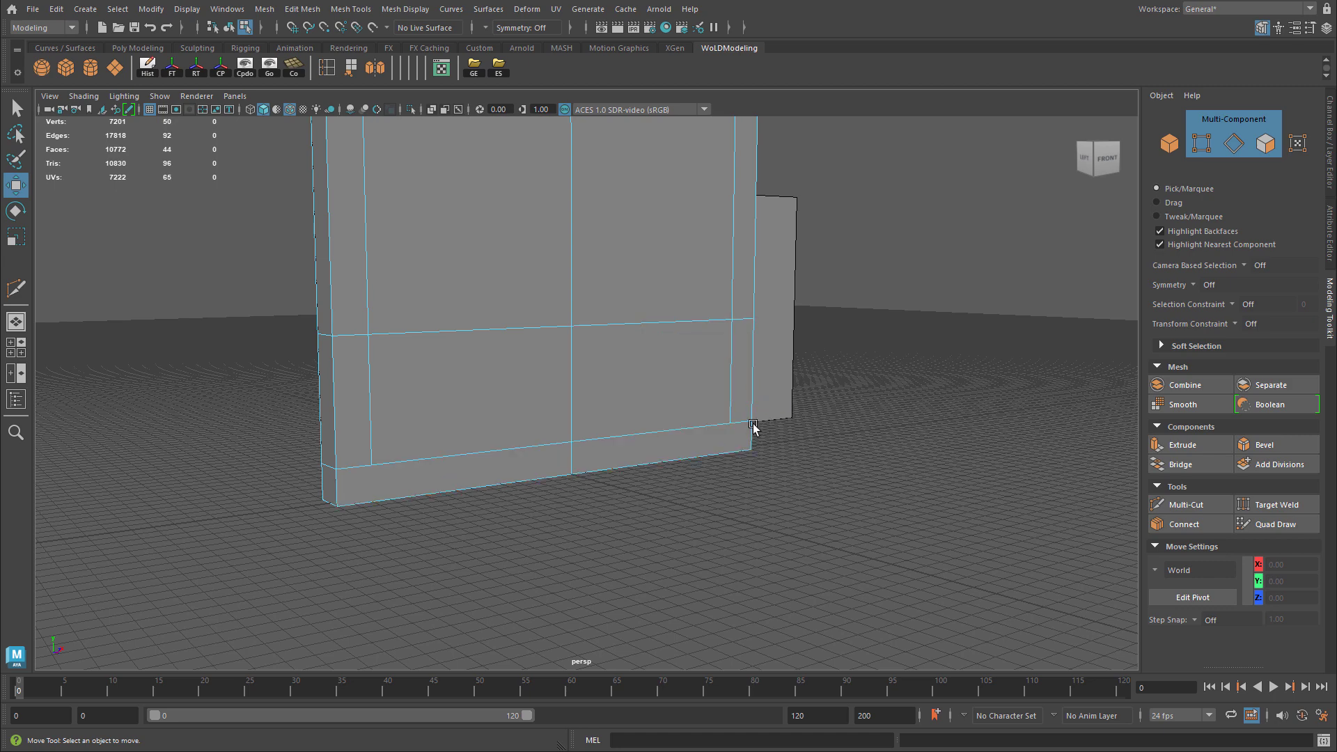
alt+drag(752, 427, 724, 435)
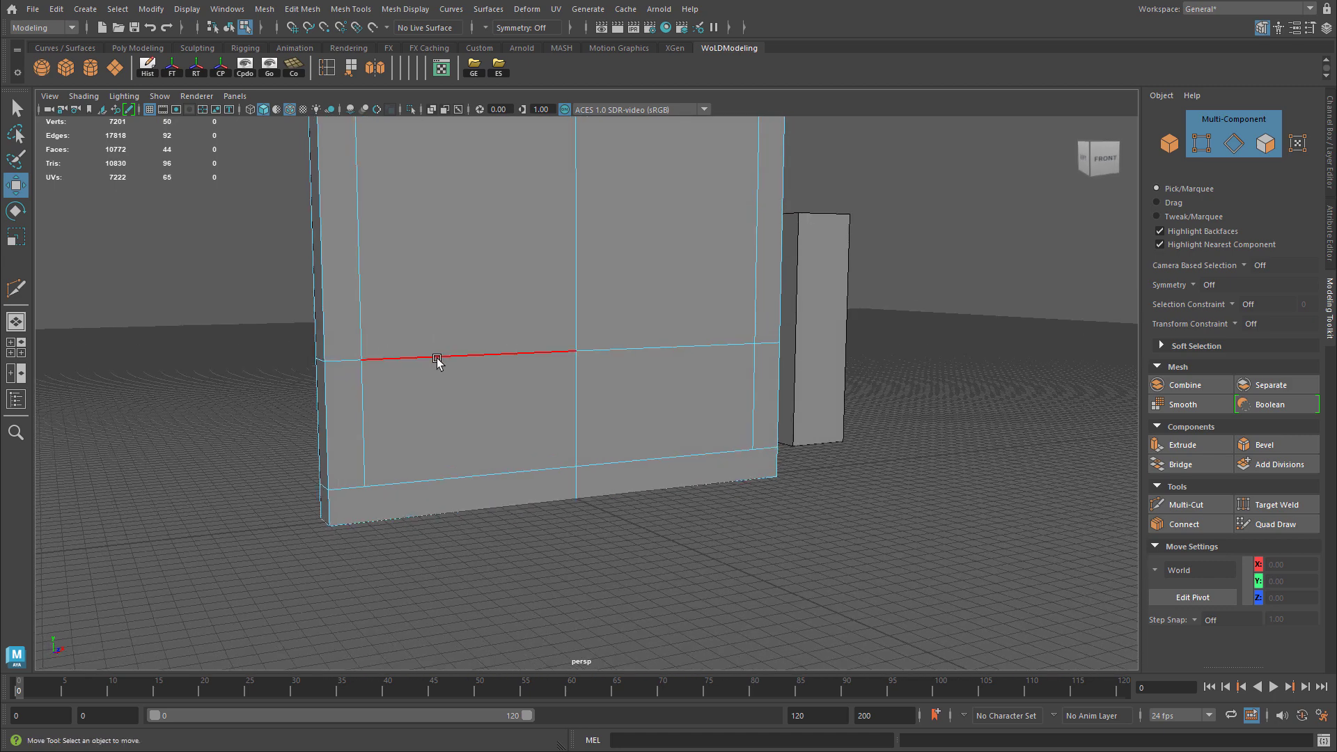
Step: Delete the front and back faces inside the framing edge loops to cut the window opening through the wall
alt+drag(522, 367, 511, 334)
right_drag(512, 314, 560, 297)
alt+middle_drag(766, 347, 755, 371)
alt+right_drag(754, 371, 754, 380)
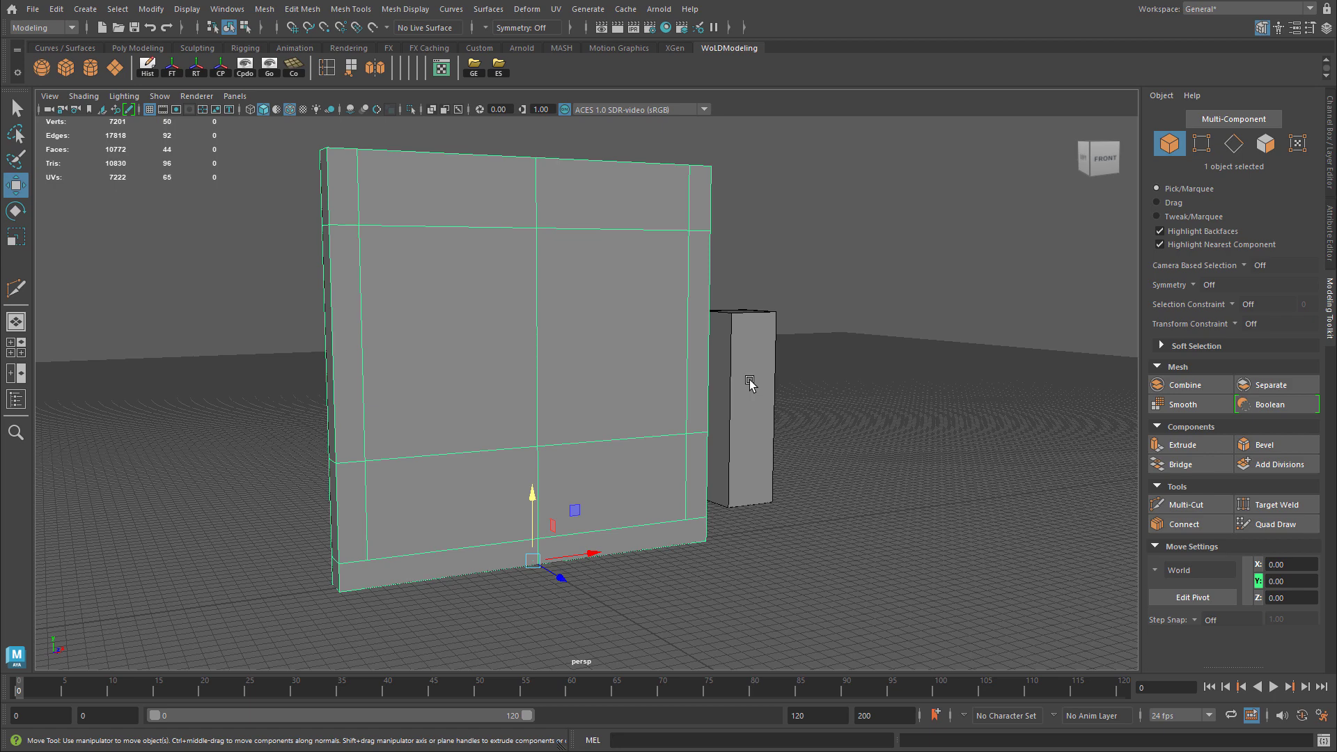
alt+drag(755, 334, 576, 323)
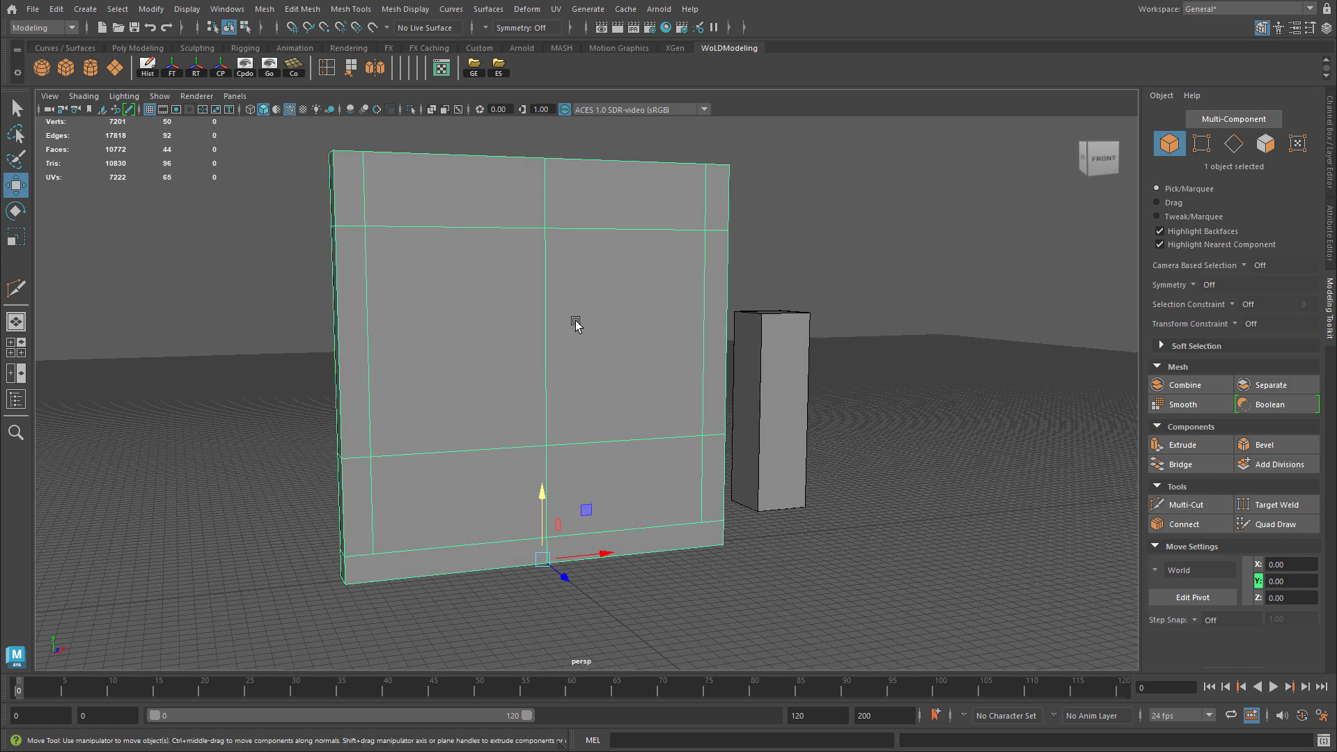
right_drag(574, 321, 578, 359)
drag(465, 297, 591, 344)
key(Delete)
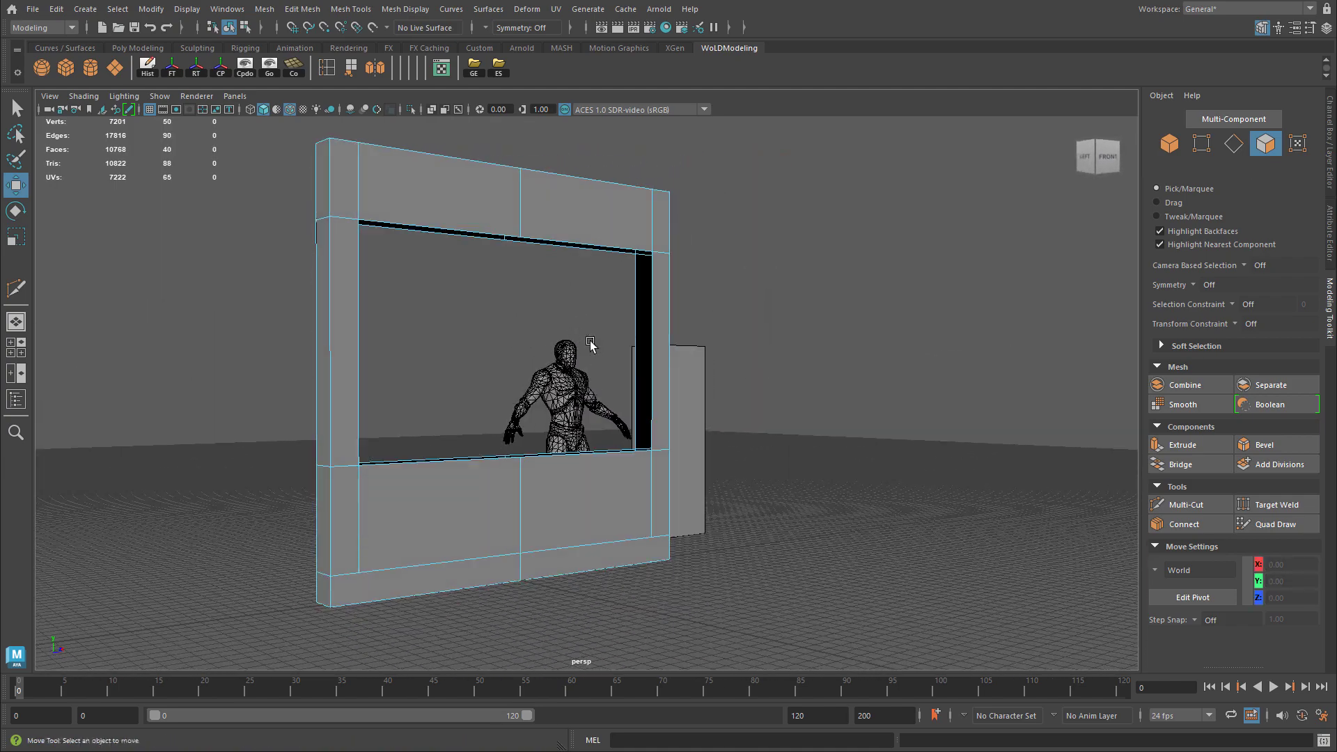
Step: Bridge the front and back edges on the window opening's side at X 130 to close that jamb
alt+middle_drag(591, 344, 549, 362)
alt+right_drag(429, 380, 578, 327)
alt+drag(578, 327, 617, 353)
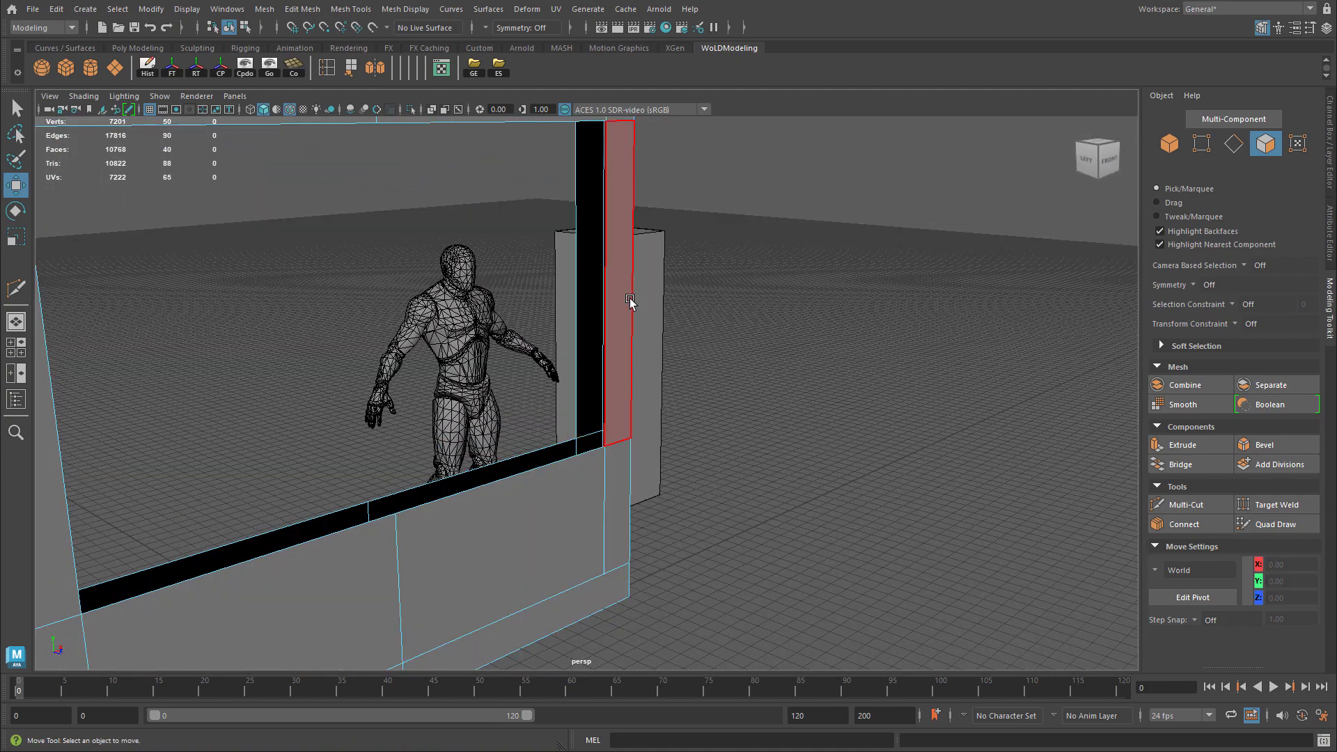
mouse_move(633, 299)
alt+mouse_down()
mouse_move(600, 248)
mouse_move(610, 293)
alt+mouse_up()
right_drag(610, 293, 614, 281)
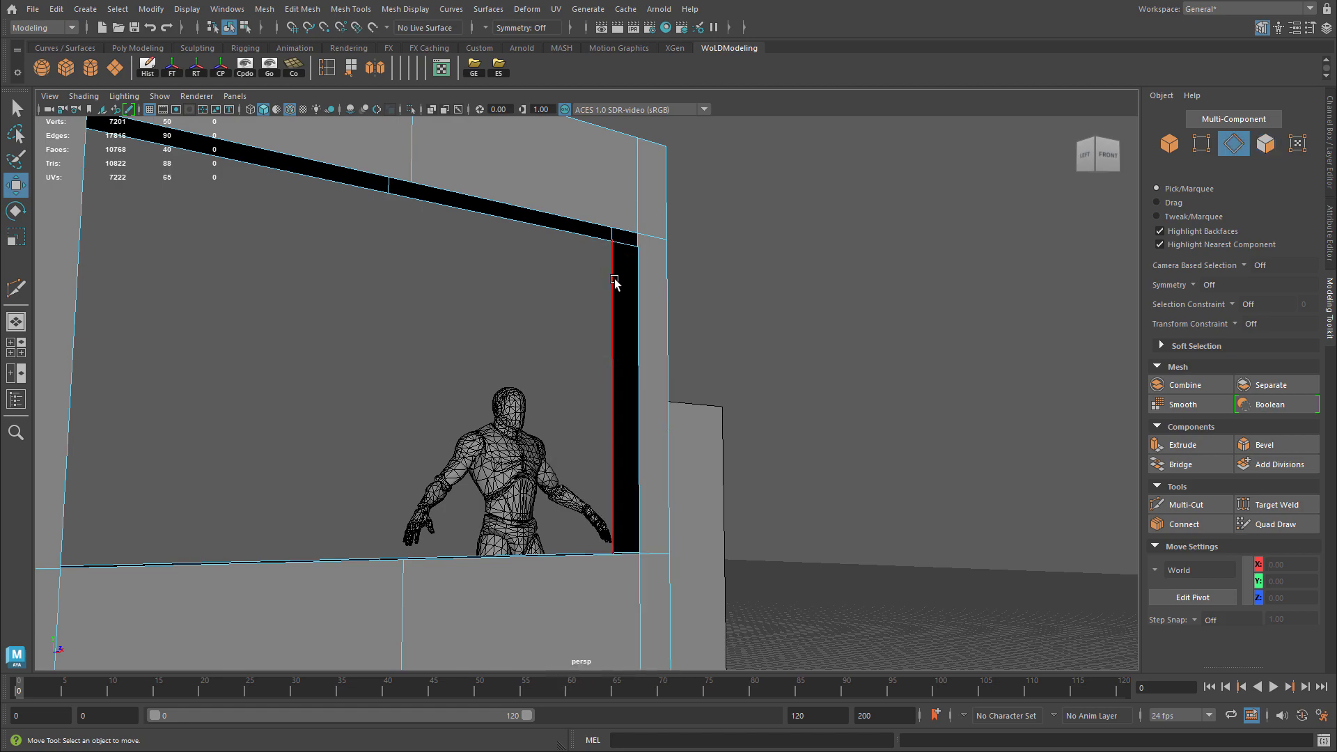
click(613, 280)
shift+click(642, 275)
alt+drag(641, 278, 634, 304)
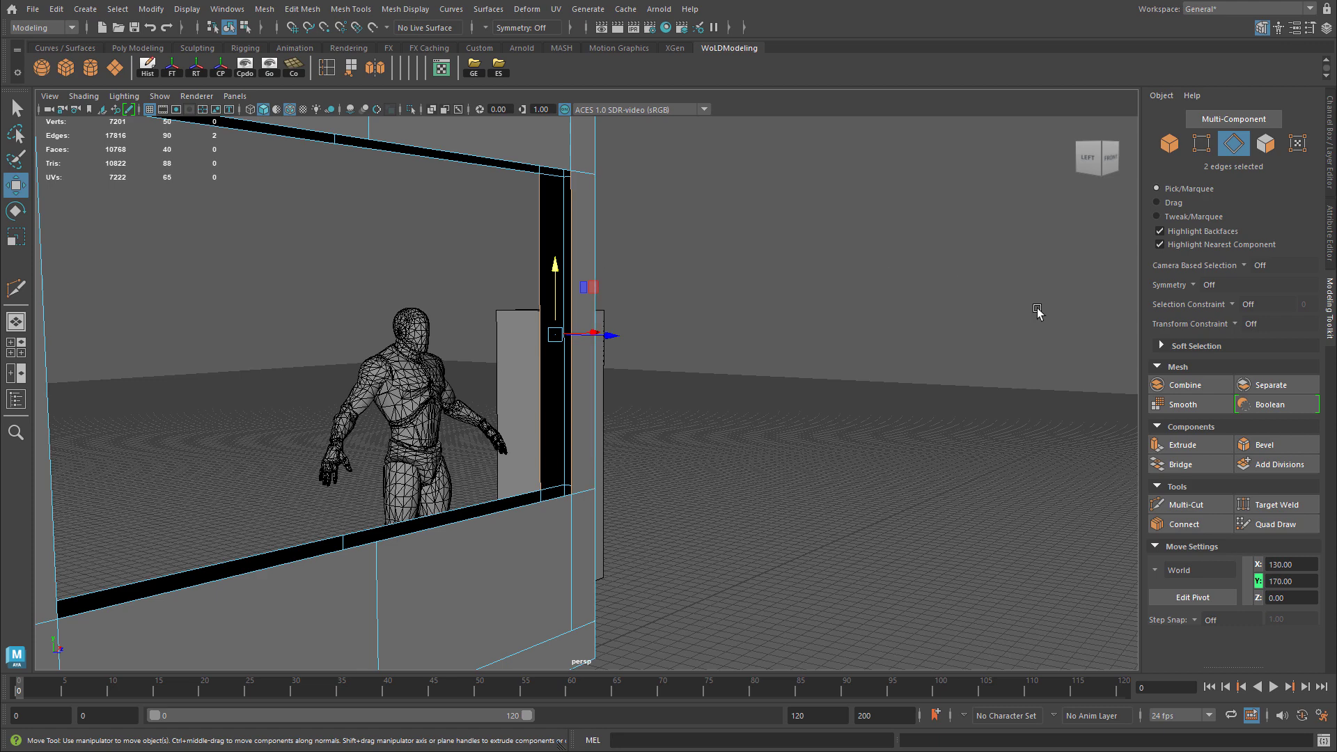
click(1180, 465)
Step: Bridge both pairs of front and back edges along the window opening's top
alt+drag(690, 361, 626, 296)
click(573, 308)
shift+click(549, 325)
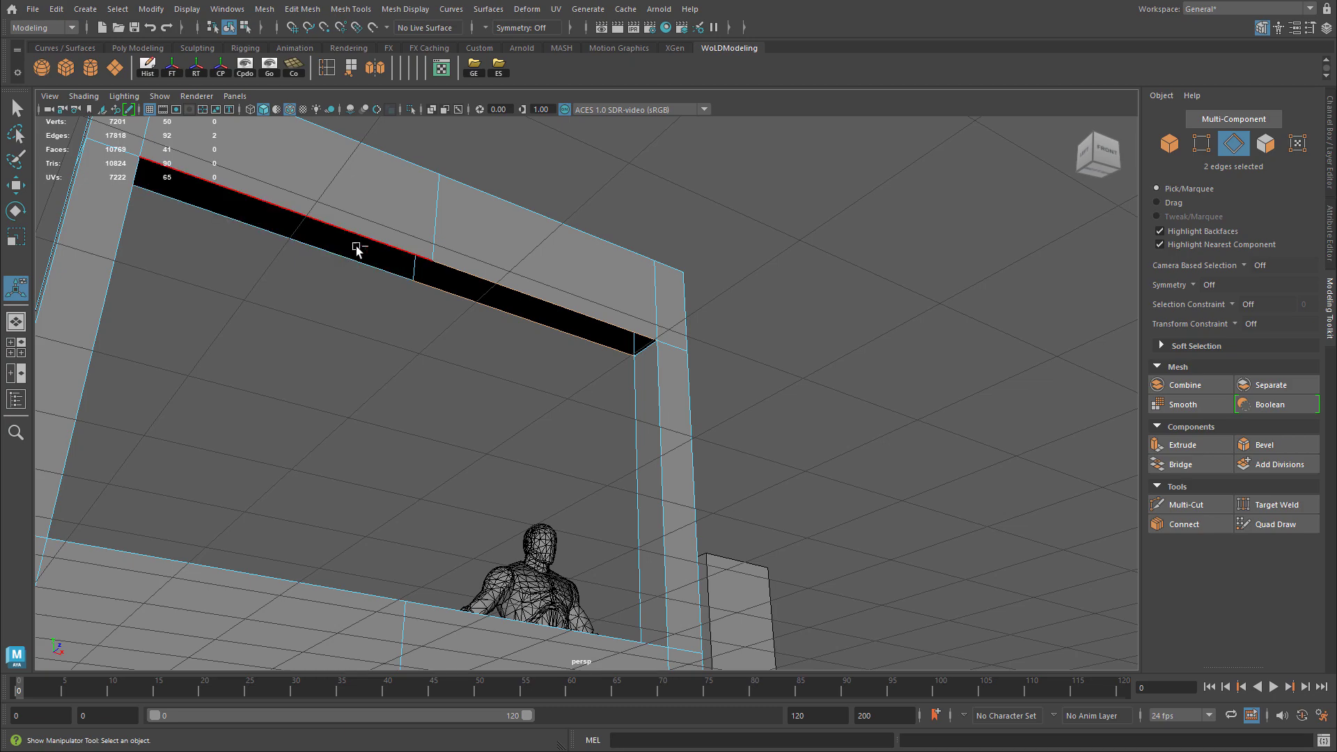
shift+click(379, 265)
shift+click(471, 301)
key(g)
Step: Bridge the edge pairs on the window opening's remaining side and along its sill
alt+drag(472, 301, 424, 352)
click(370, 321)
shift+click(389, 322)
key(g)
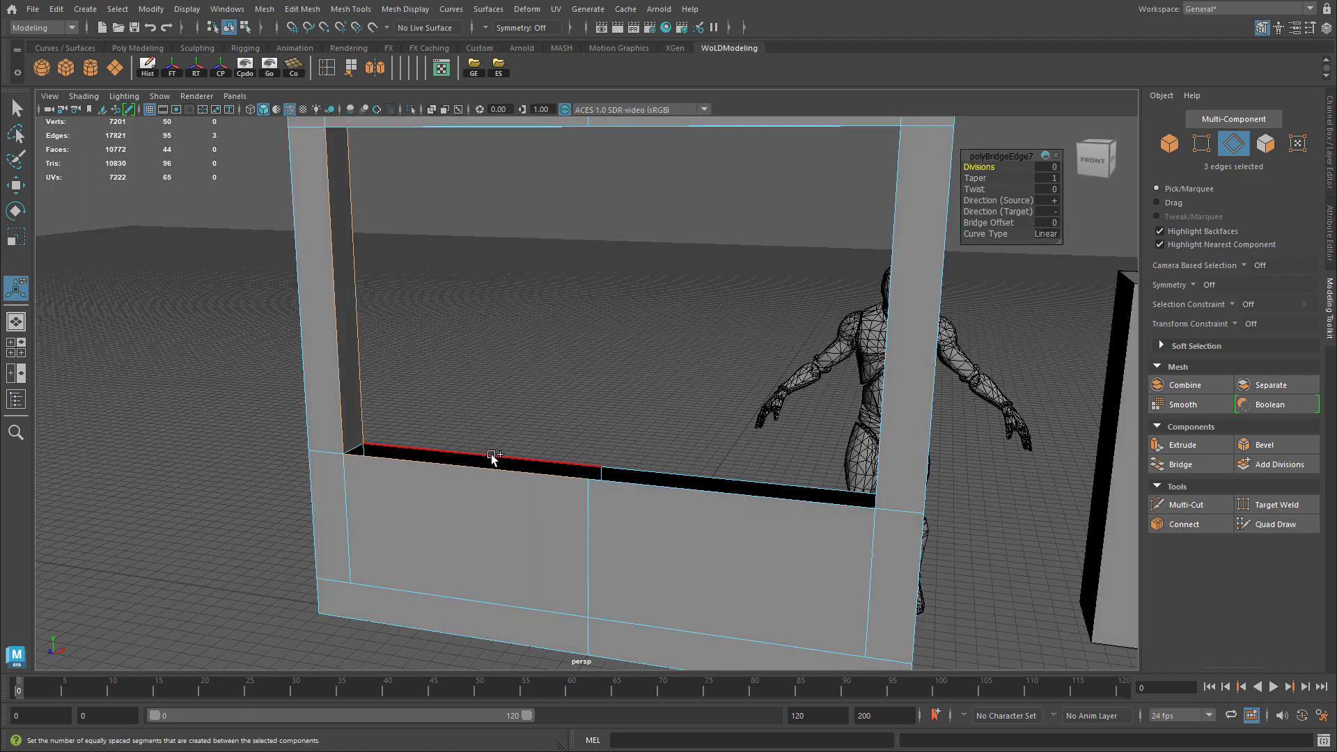
shift+click(470, 460)
shift+click(633, 470)
key(g)
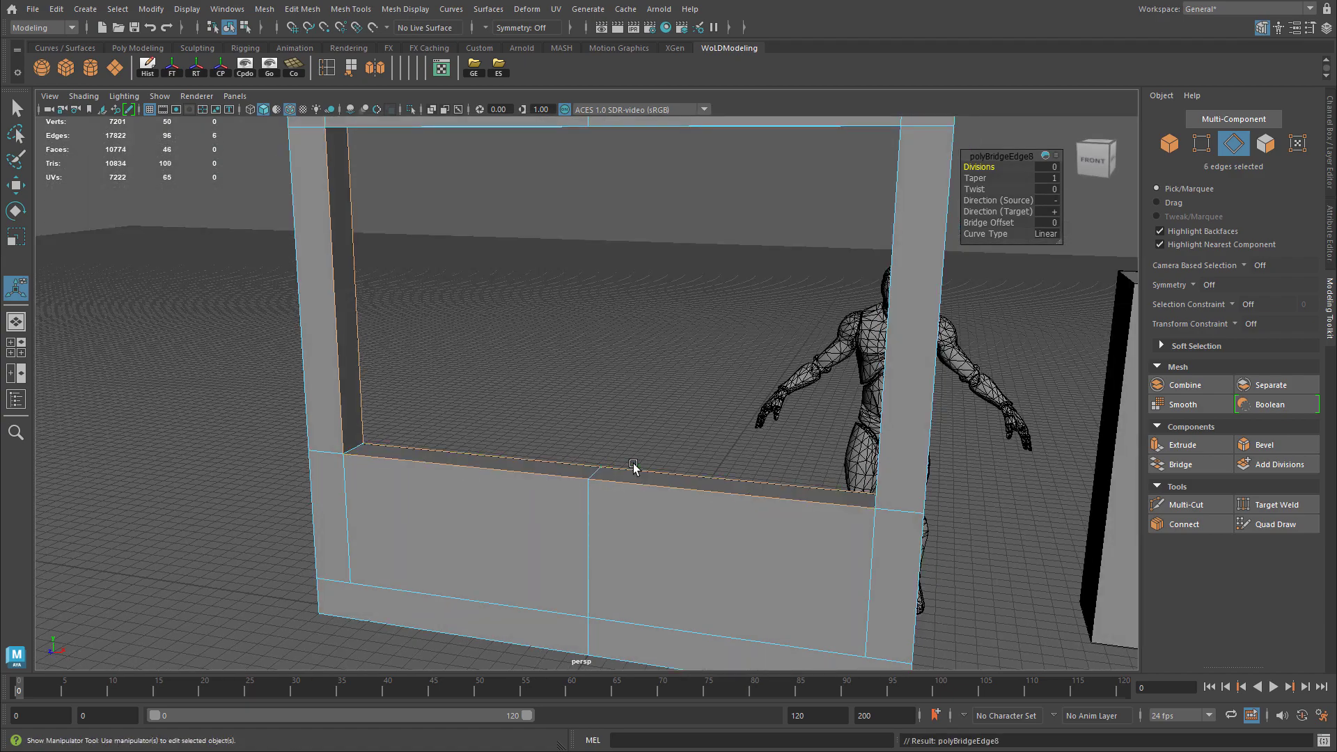
Step: Select the front wall faces surrounding the window opening, leaving out the base trim
alt+drag(633, 469, 535, 403)
alt+middle_drag(614, 405, 668, 379)
mouse_move(668, 378)
alt+mouse_down()
mouse_move(572, 393)
mouse_move(659, 365)
alt+mouse_up()
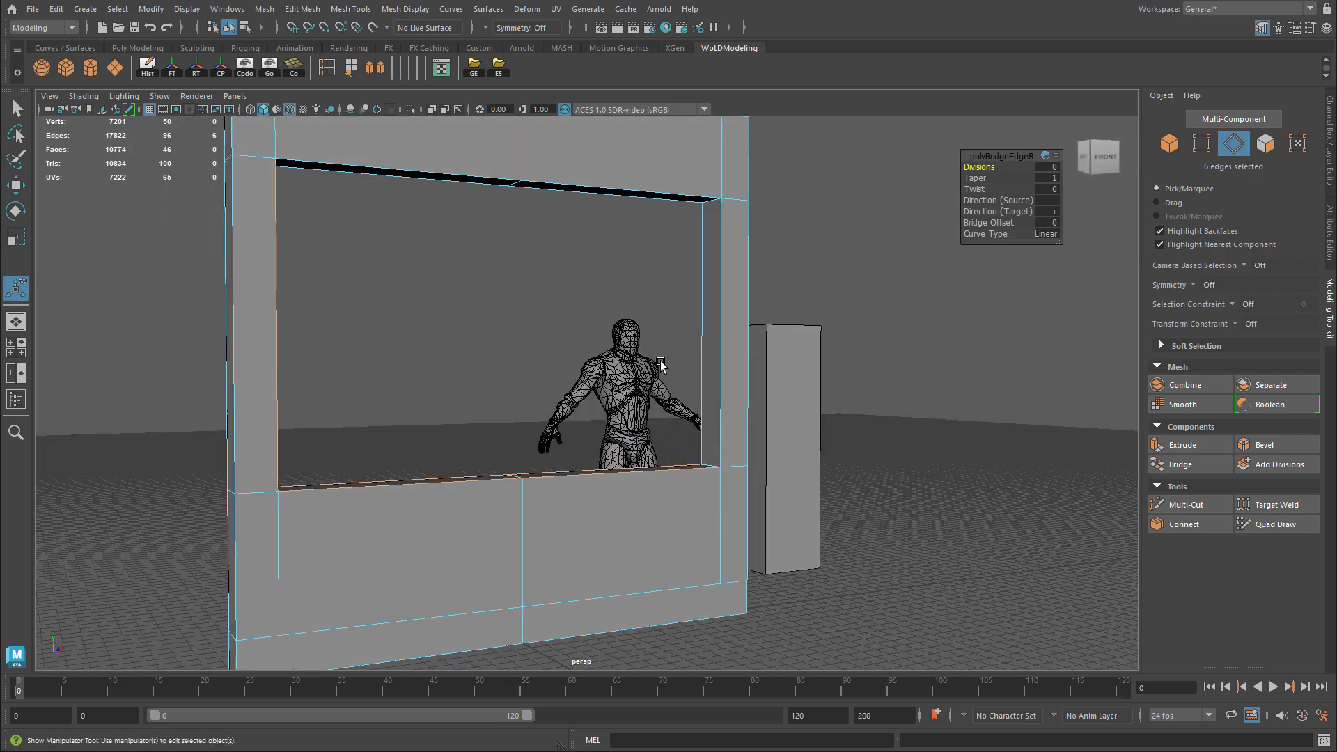
alt+middle_drag(645, 369, 678, 360)
scroll(678, 360, down, 1)
alt+drag(679, 362, 507, 194)
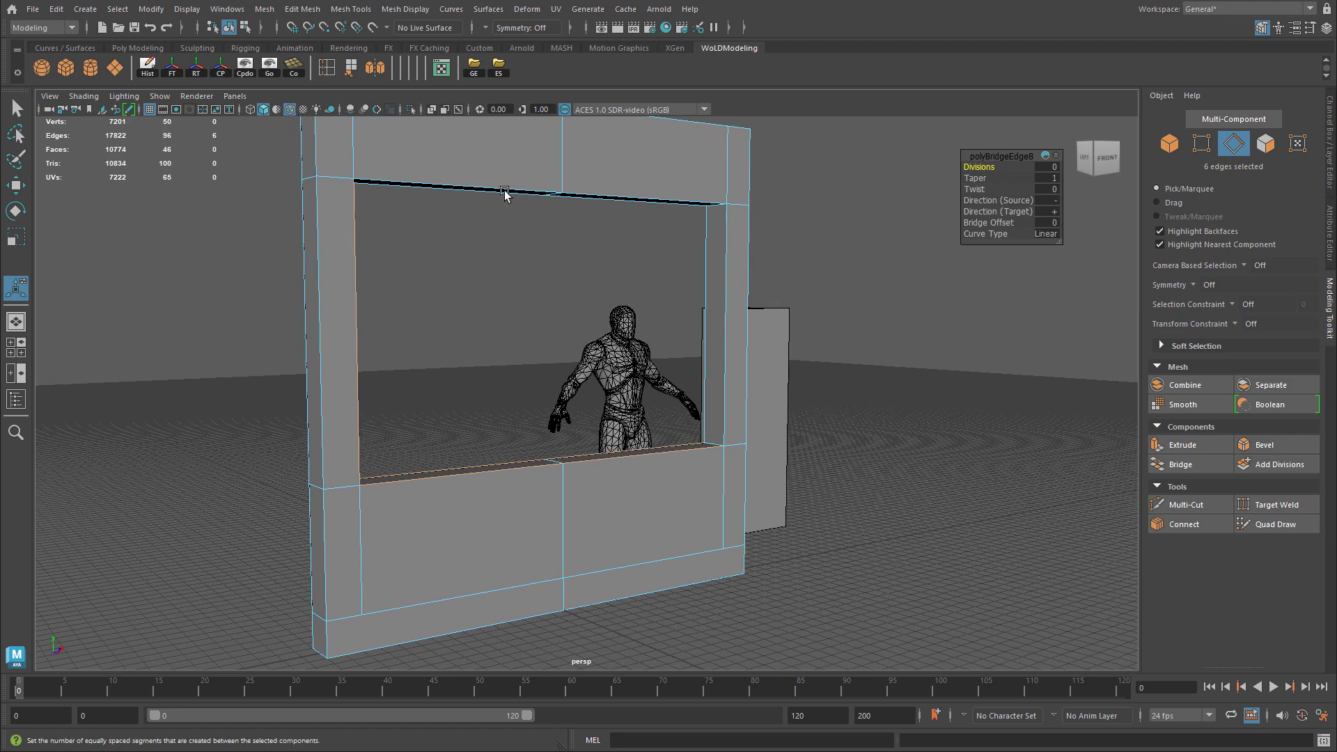
right_click(457, 533)
right_drag(458, 541, 454, 425)
click(355, 542)
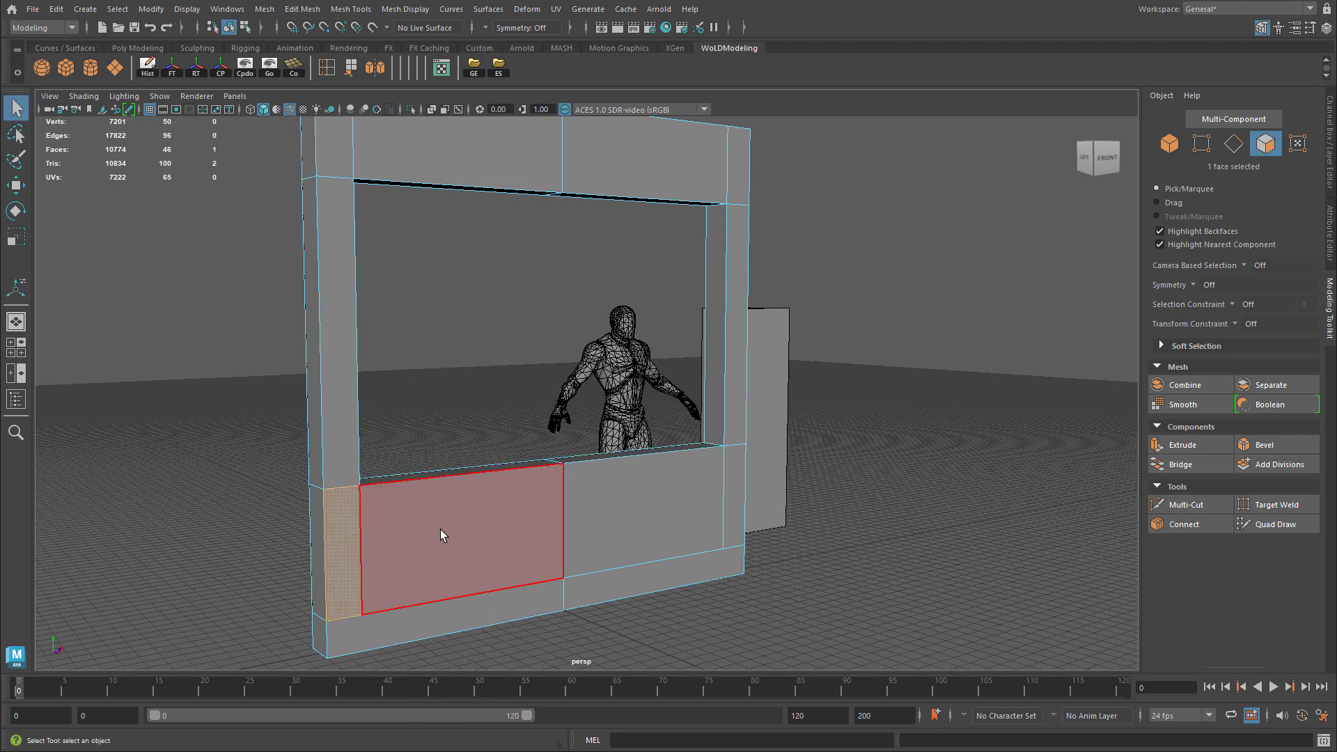
shift+click(457, 527)
shift+click(630, 512)
shift+click(742, 487)
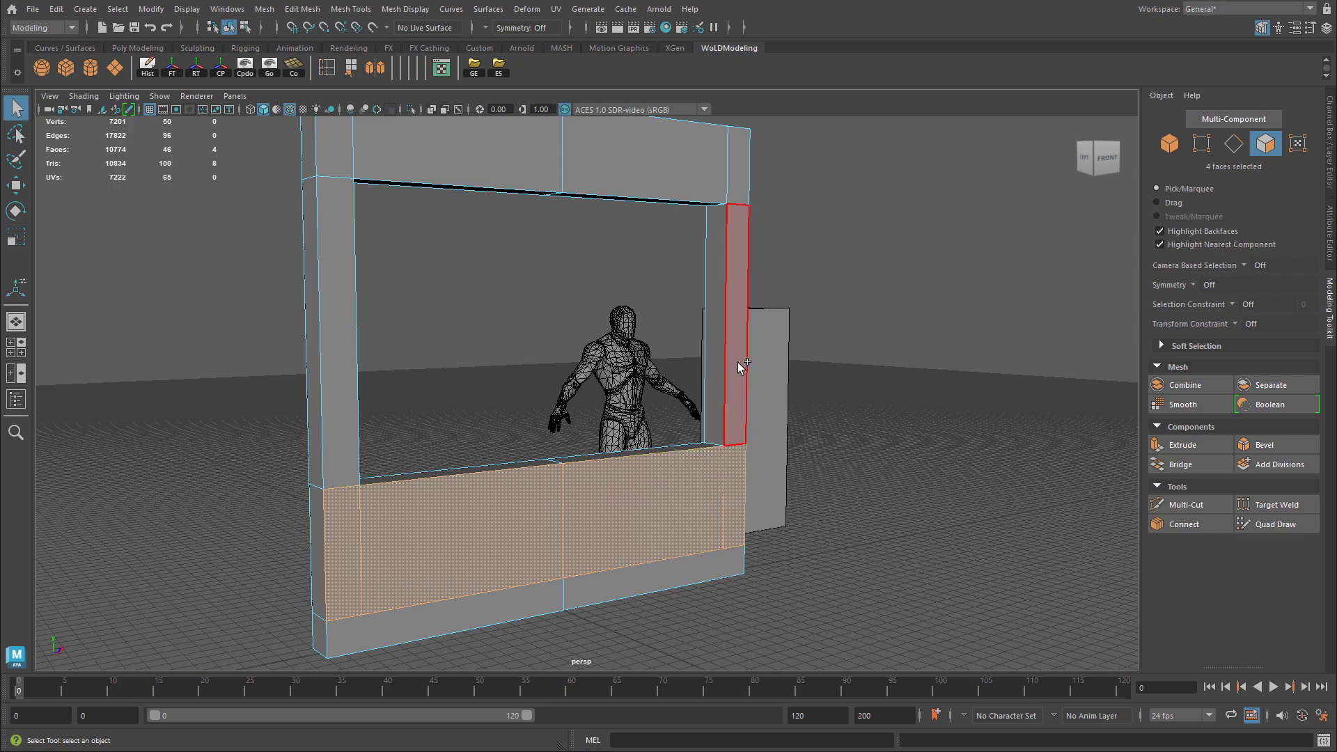
shift+click(738, 359)
shift+click(736, 174)
shift+click(681, 174)
shift+click(478, 164)
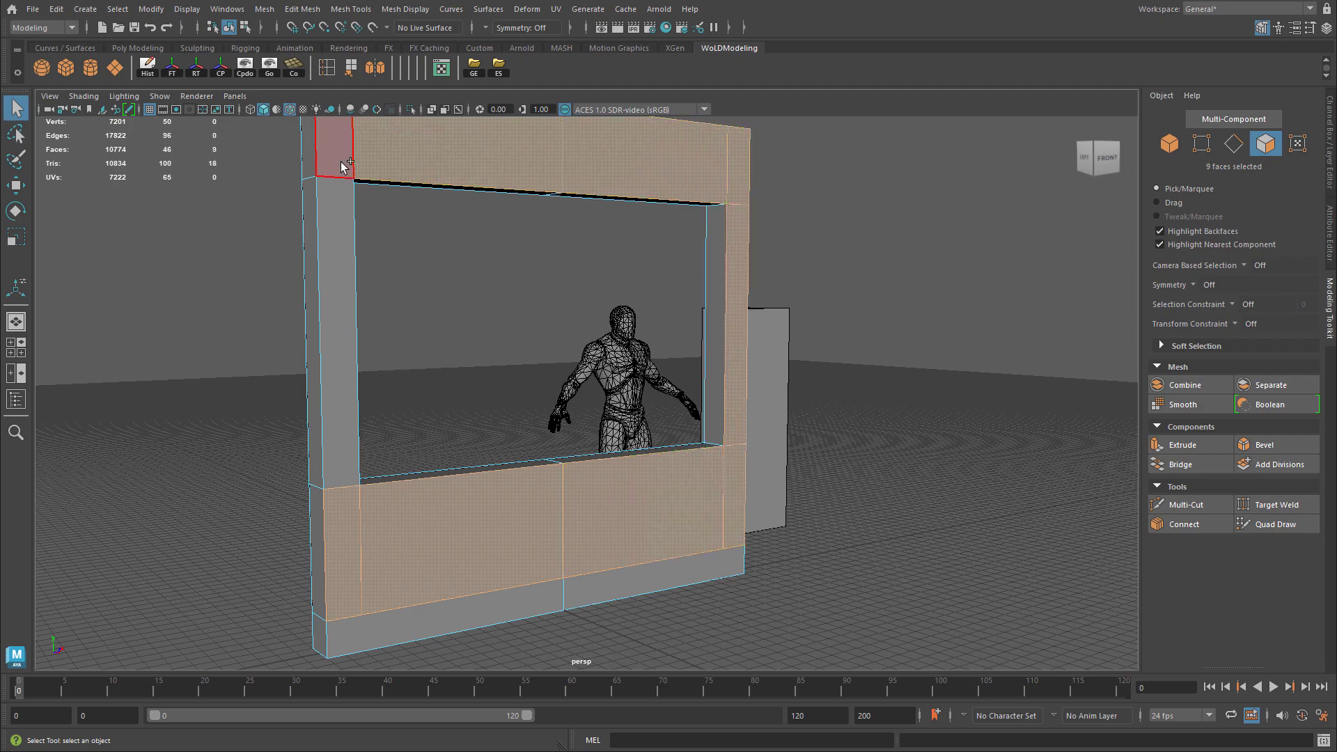
shift+click(344, 170)
shift+click(337, 328)
Step: Extrude the selected front faces outward with a thickness of about 4.4
alt+drag(453, 350, 738, 373)
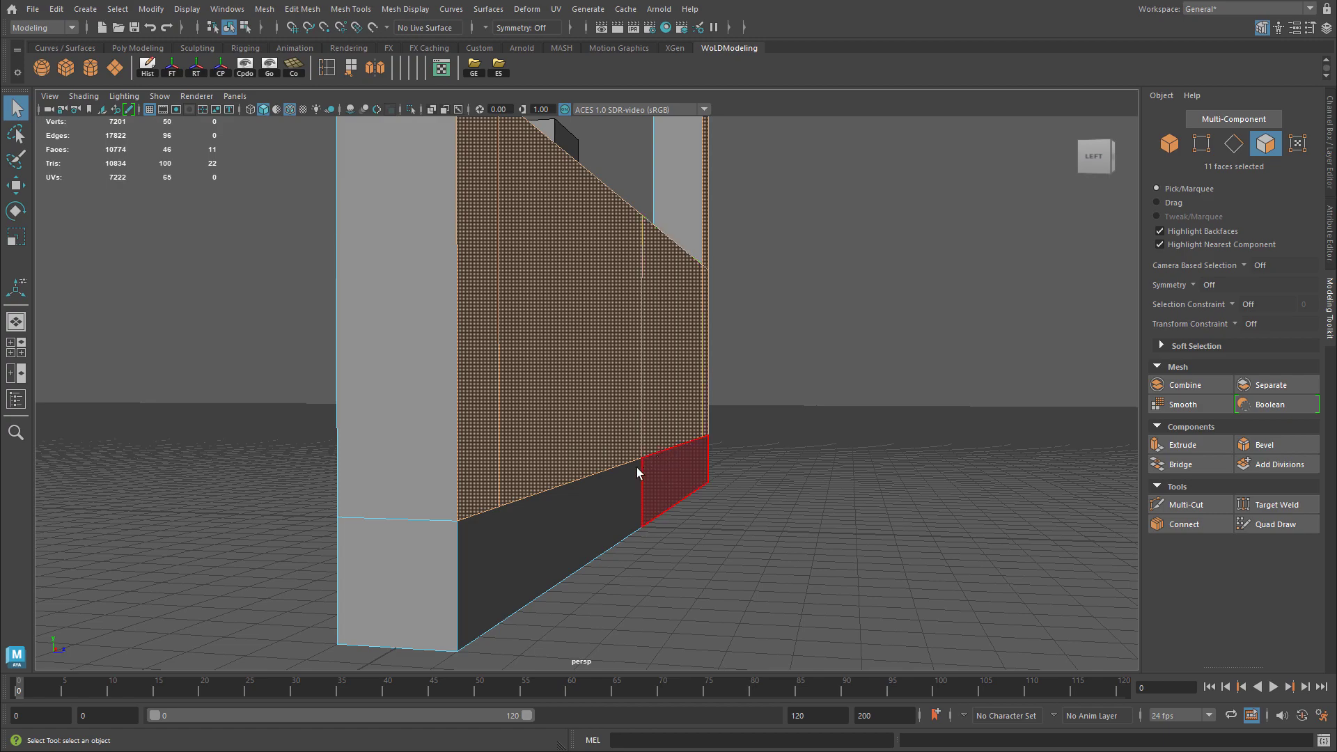
alt+drag(661, 470, 501, 425)
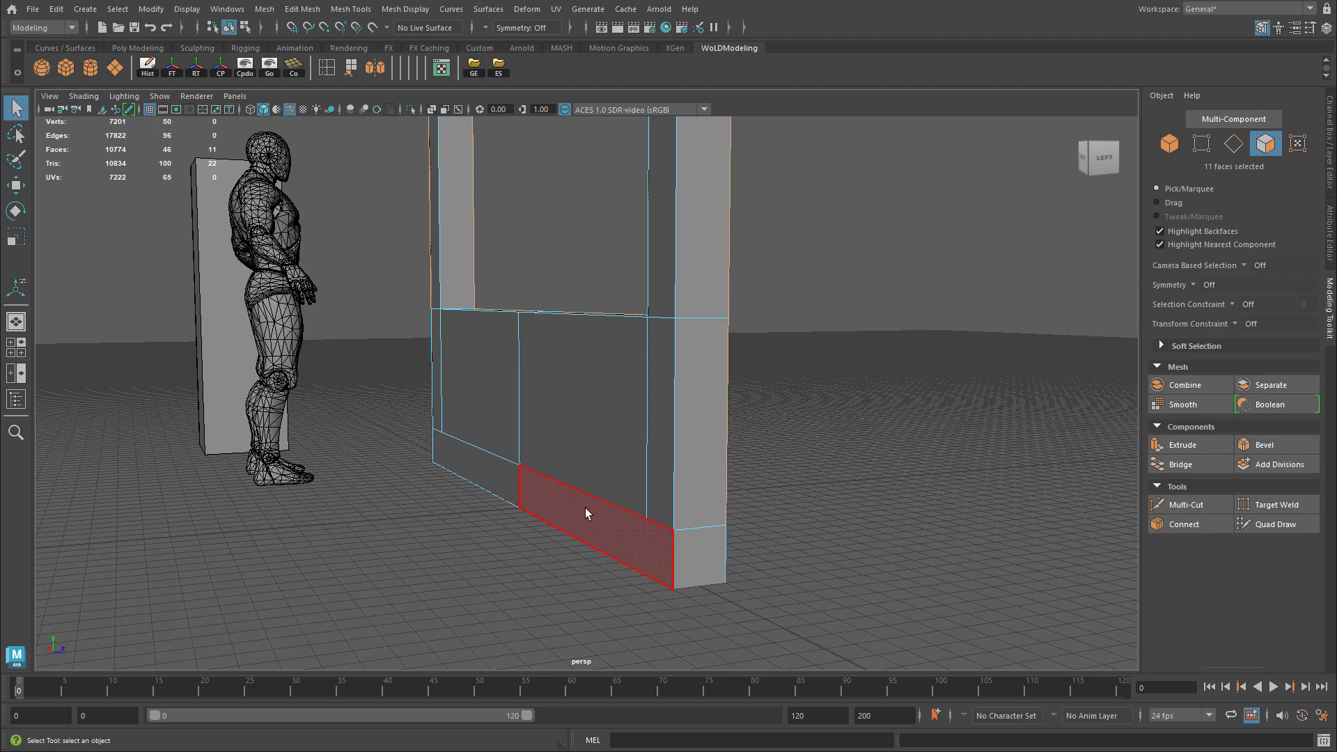
alt+drag(601, 455, 651, 482)
alt+middle_drag(652, 482, 652, 488)
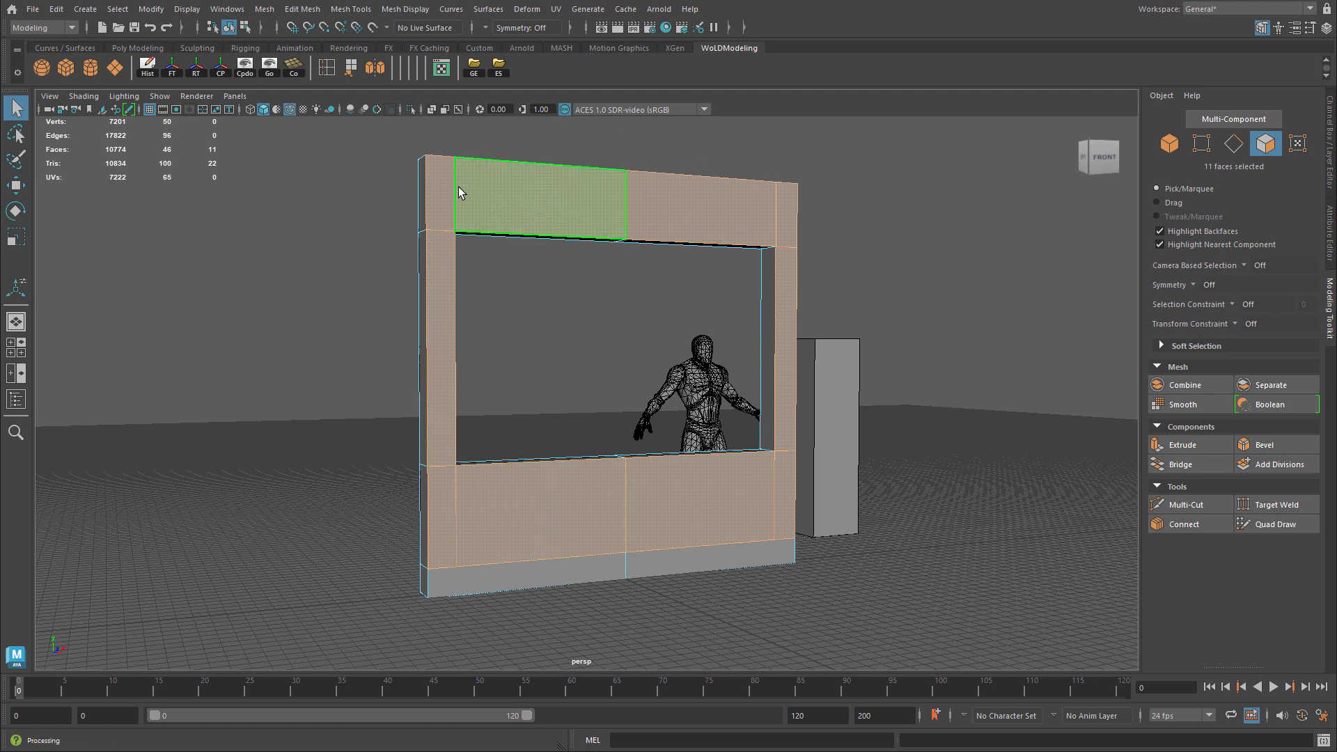
alt+drag(710, 567, 667, 189)
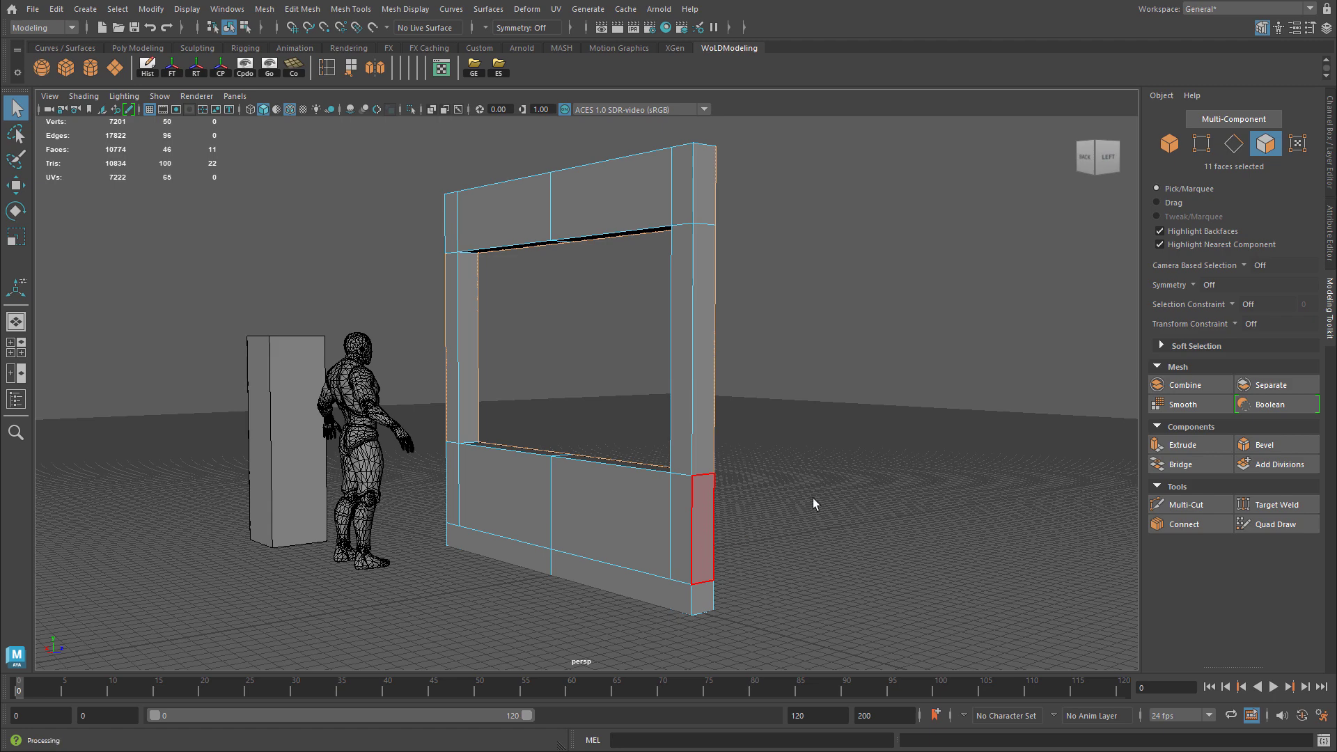
alt+drag(815, 501, 625, 497)
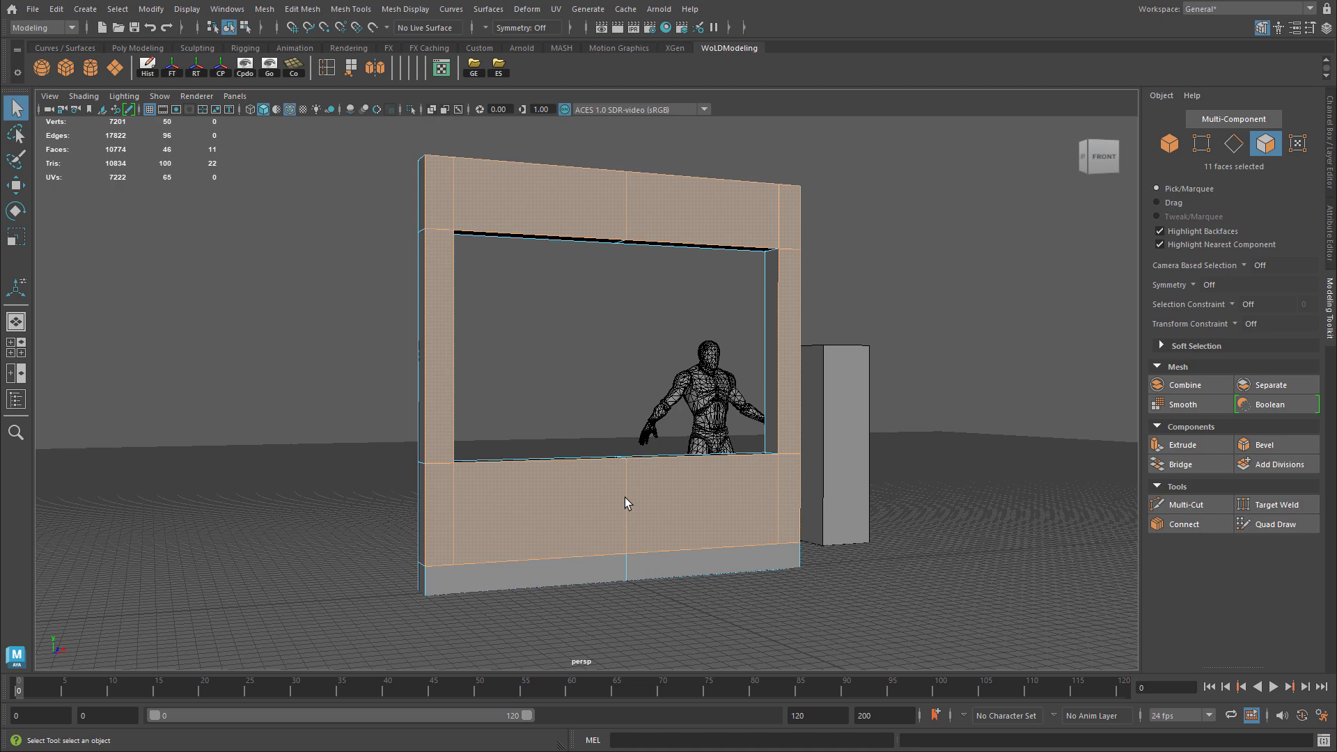
alt+drag(625, 497, 690, 452)
key(ctrl+e)
drag(985, 169, 1018, 173)
Step: Try an extrusion thickness of 3, and set it to 4
alt+middle_drag(735, 453, 826, 183)
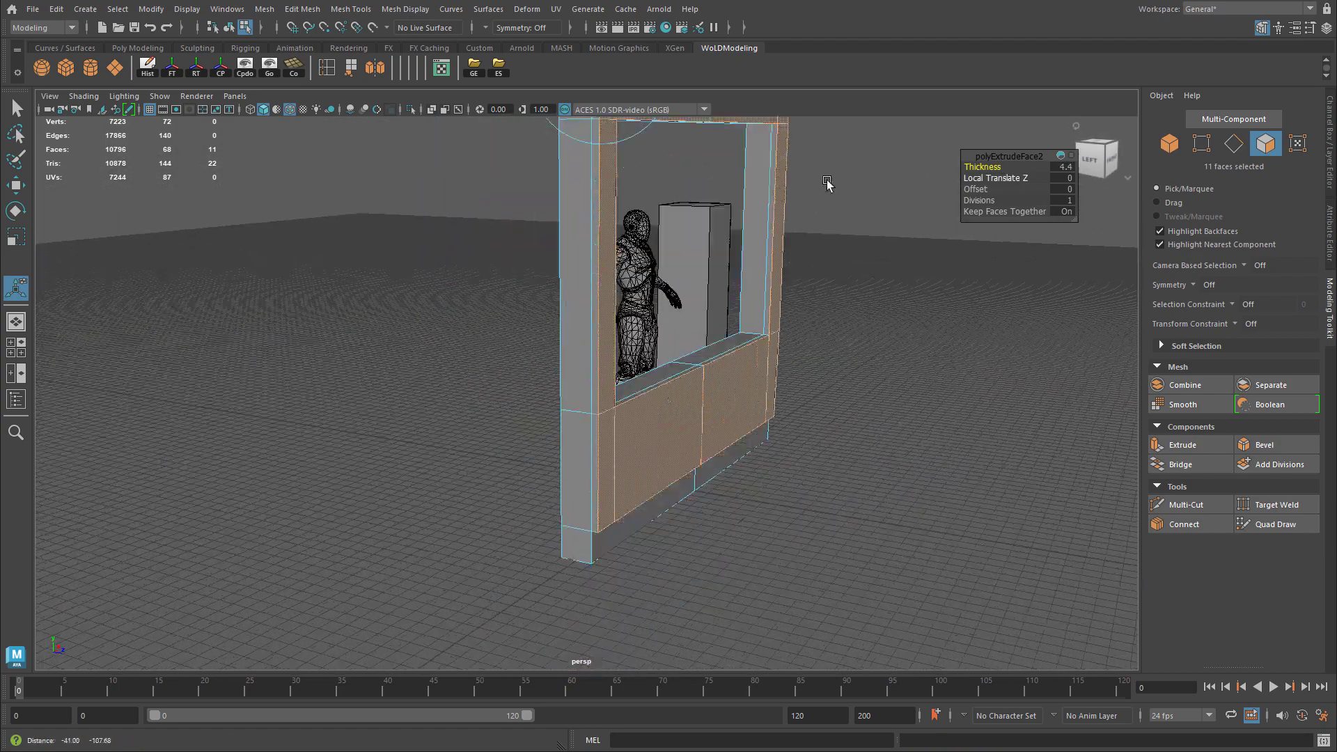
alt+right_drag(826, 183, 839, 337)
alt+drag(839, 337, 787, 359)
alt+middle_drag(787, 359, 803, 366)
alt+drag(803, 366, 845, 311)
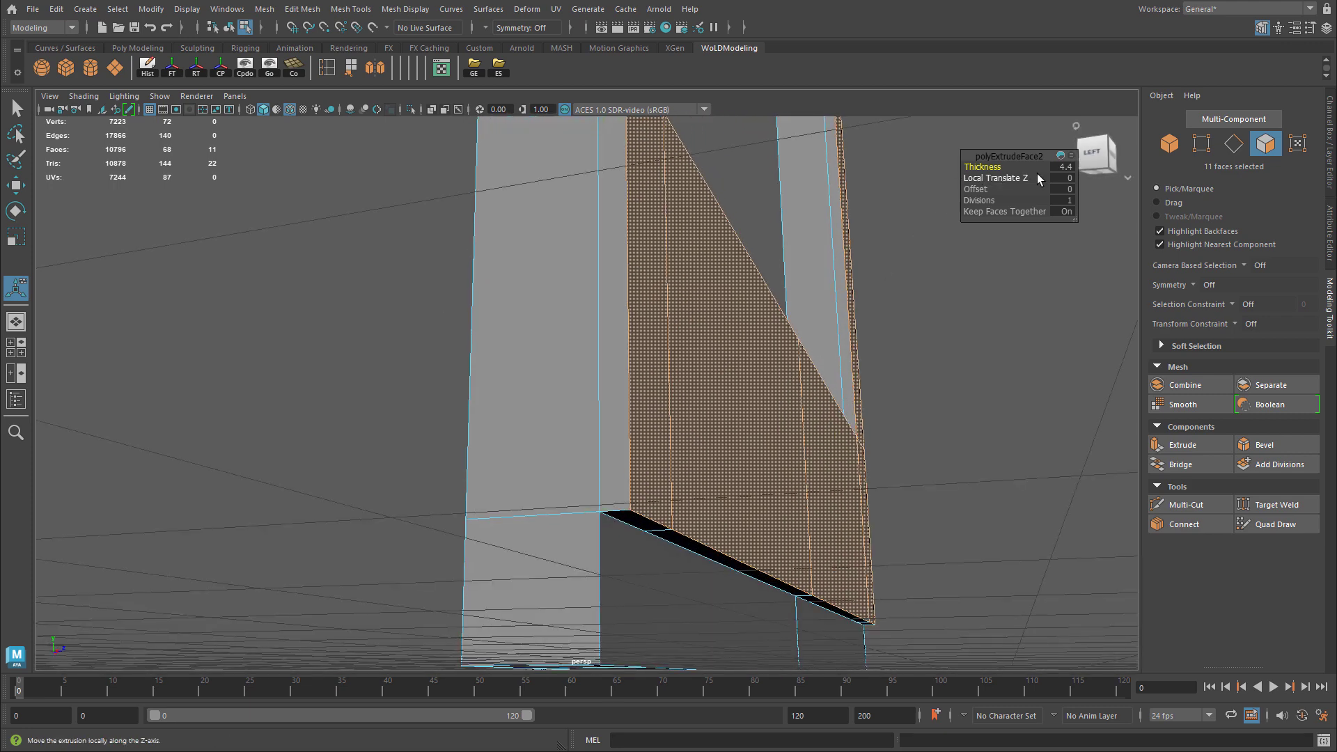
text(3)
key(Return)
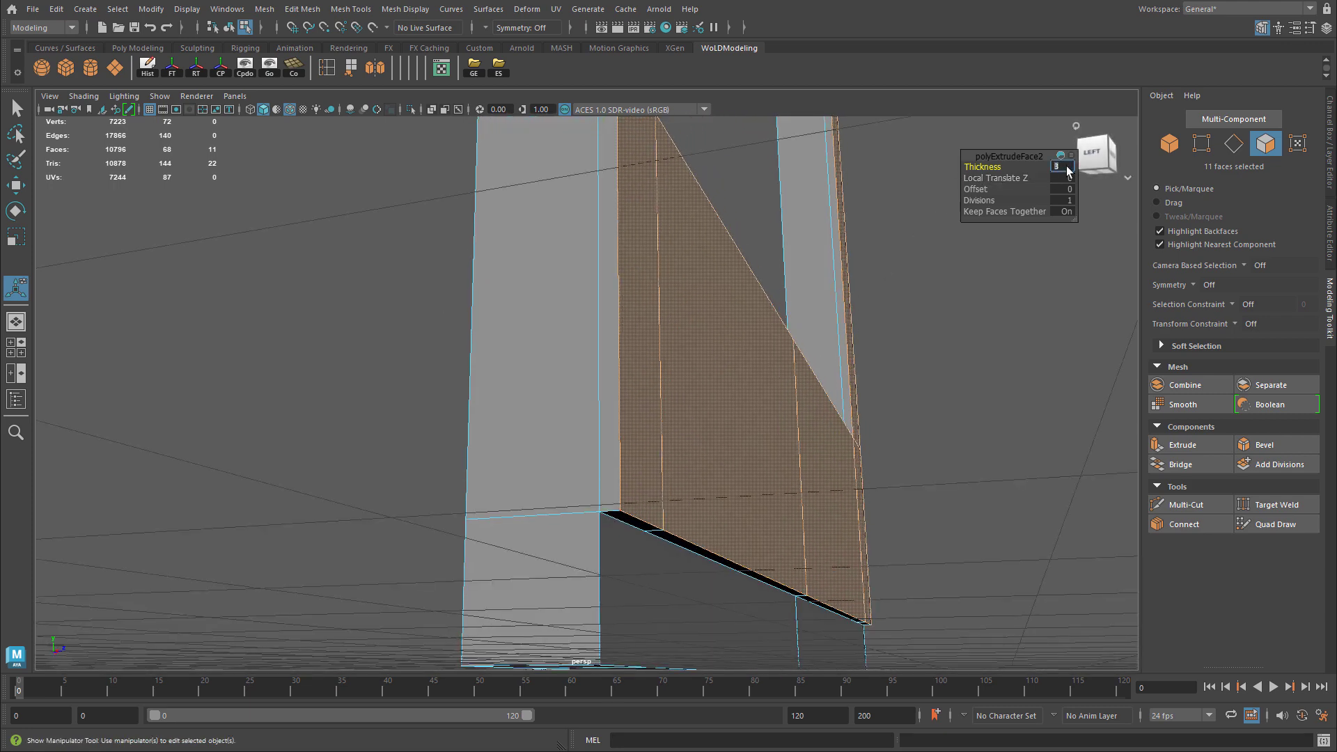
text(4)
key(Return)
Step: Select the extruded panel's lower front edges, inspect the wall's side, and undo back to before the extrusion
alt+drag(752, 370, 716, 351)
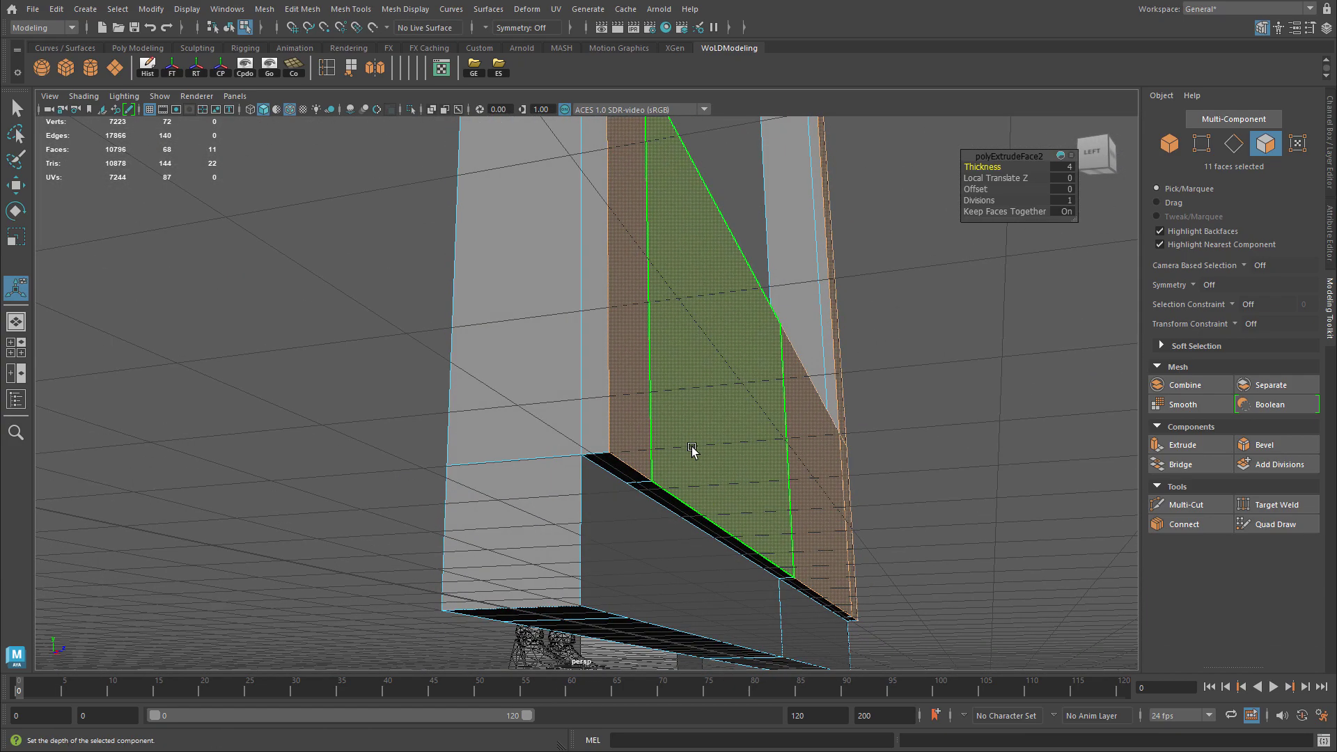
right_drag(700, 399, 695, 348)
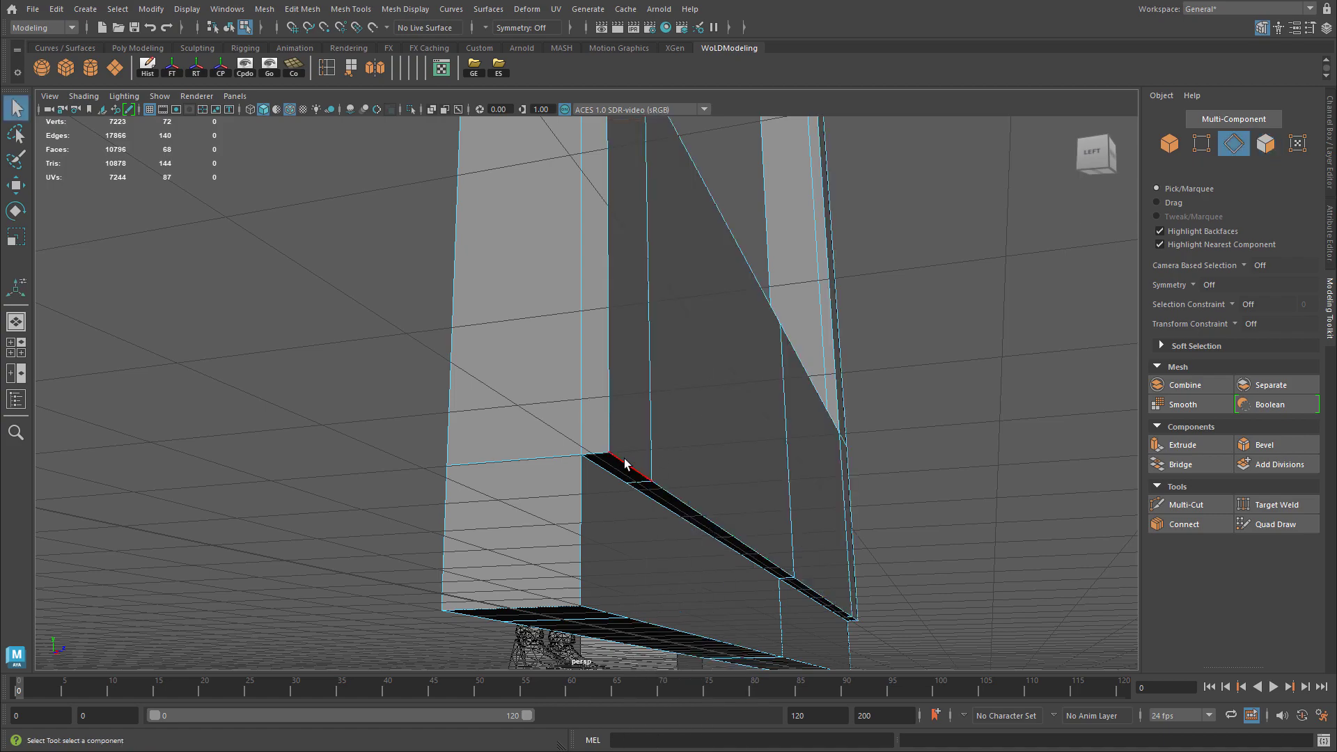
click(625, 460)
shift+click(692, 504)
alt+drag(909, 579, 688, 372)
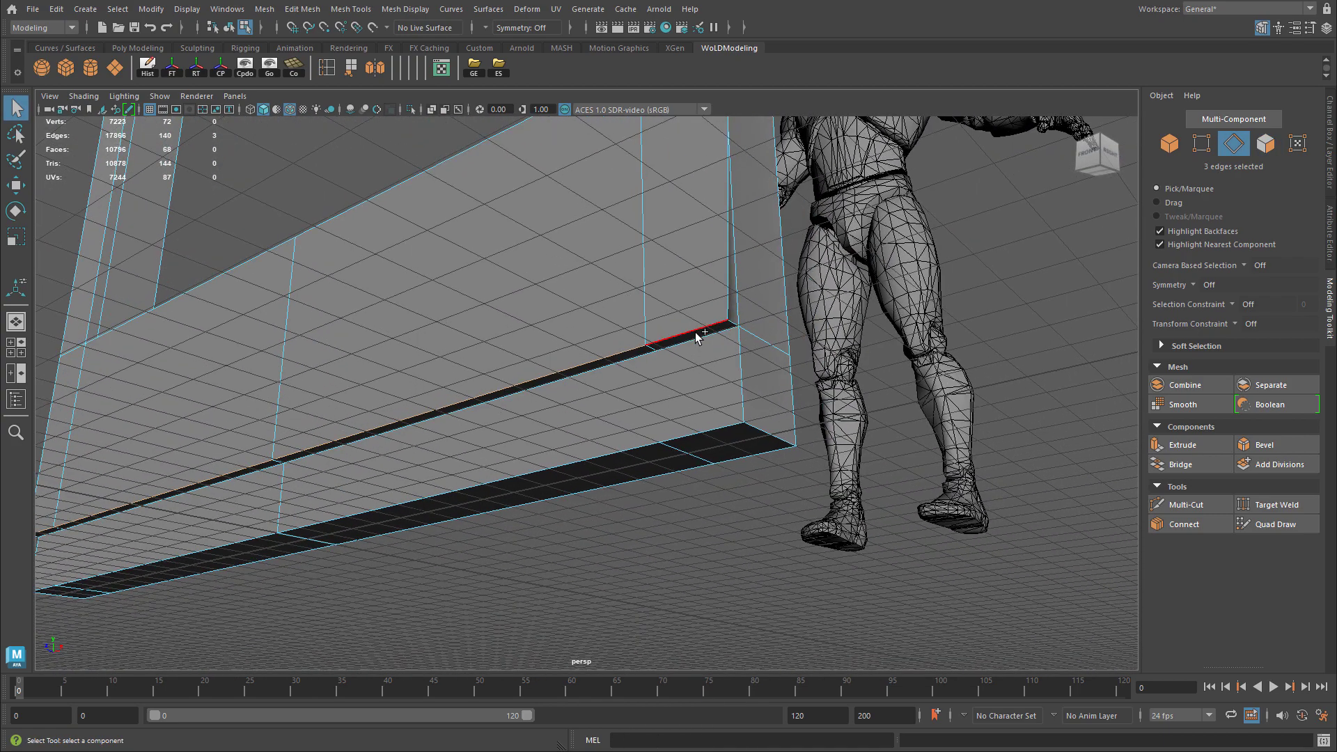
alt+right_drag(771, 287, 609, 295)
alt+drag(608, 295, 655, 359)
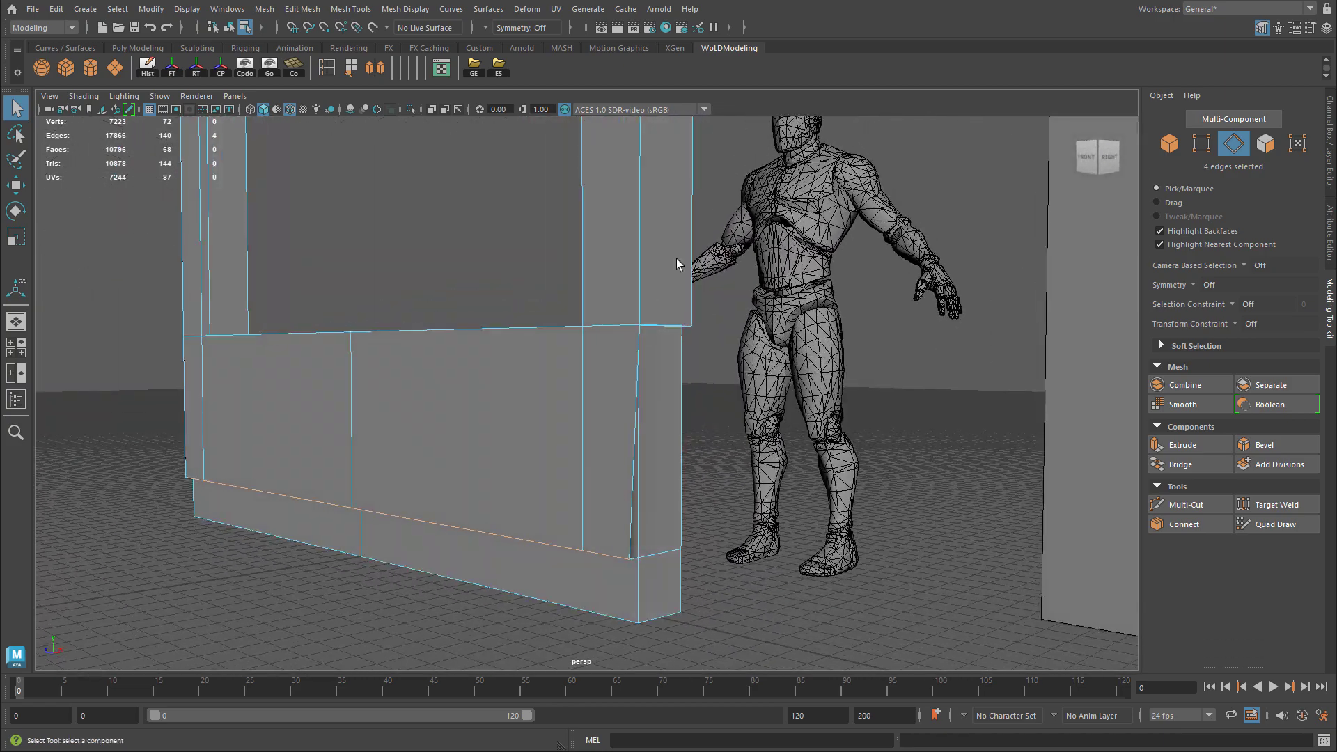
alt+drag(675, 258, 688, 307)
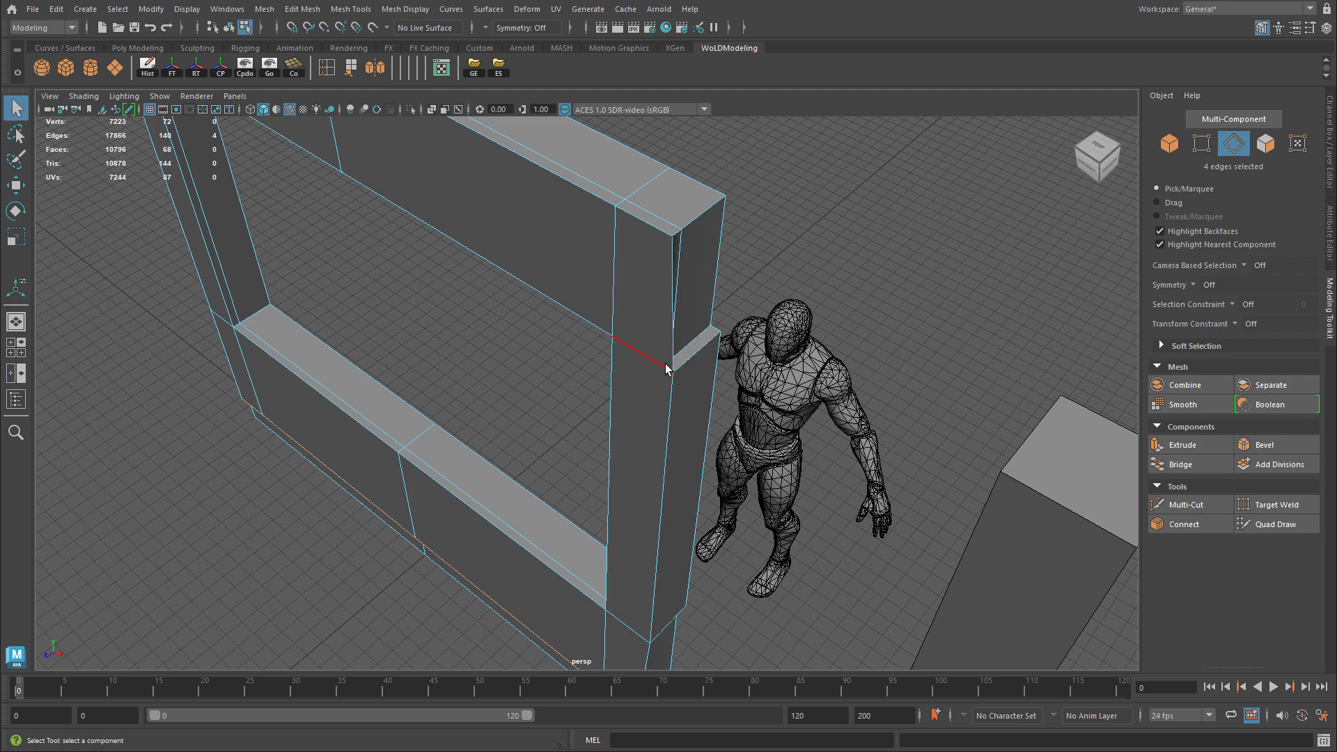
alt+drag(667, 369, 664, 328)
key(ctrl+z)
key(ctrl+z)
key(ctrl+z)
Step: Extrude the front wall faces surrounding the window opening again, with a thickness of 4
ctrl+click(641, 372)
shift+click(449, 322)
key(w)
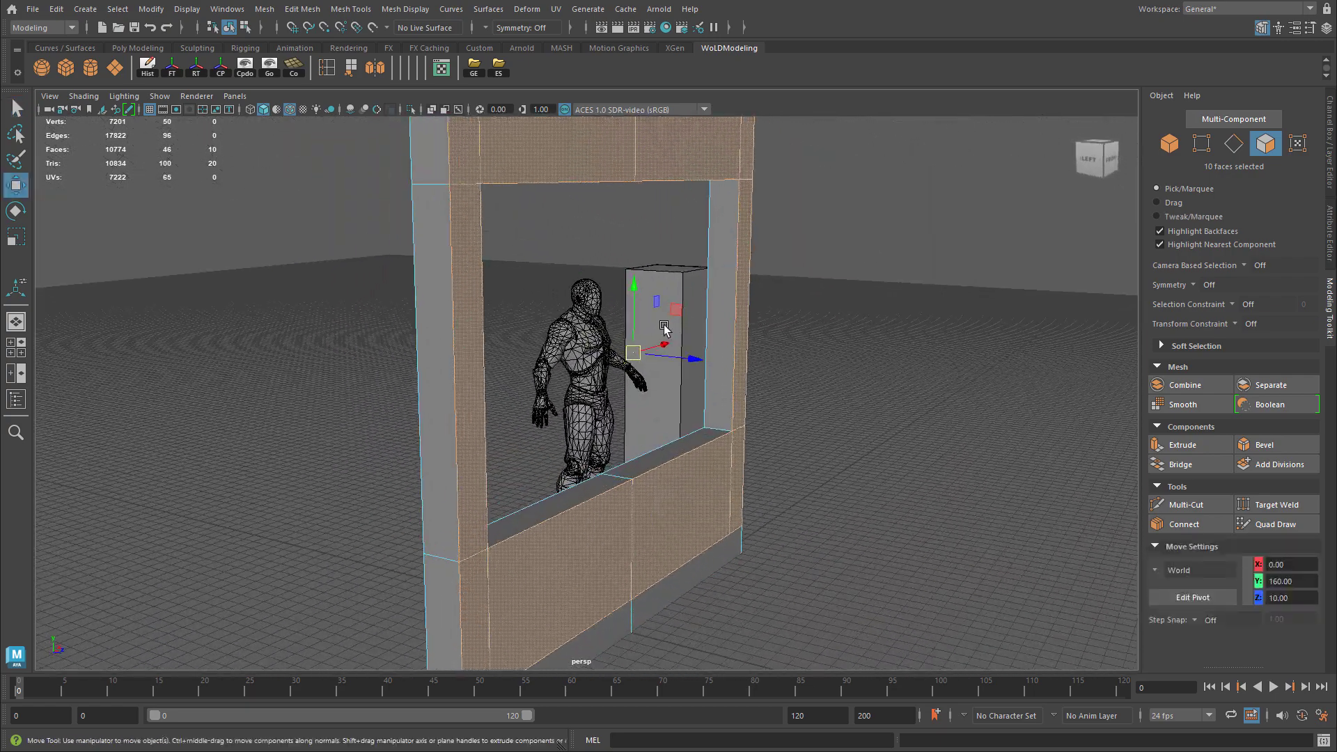
key(ctrl+e)
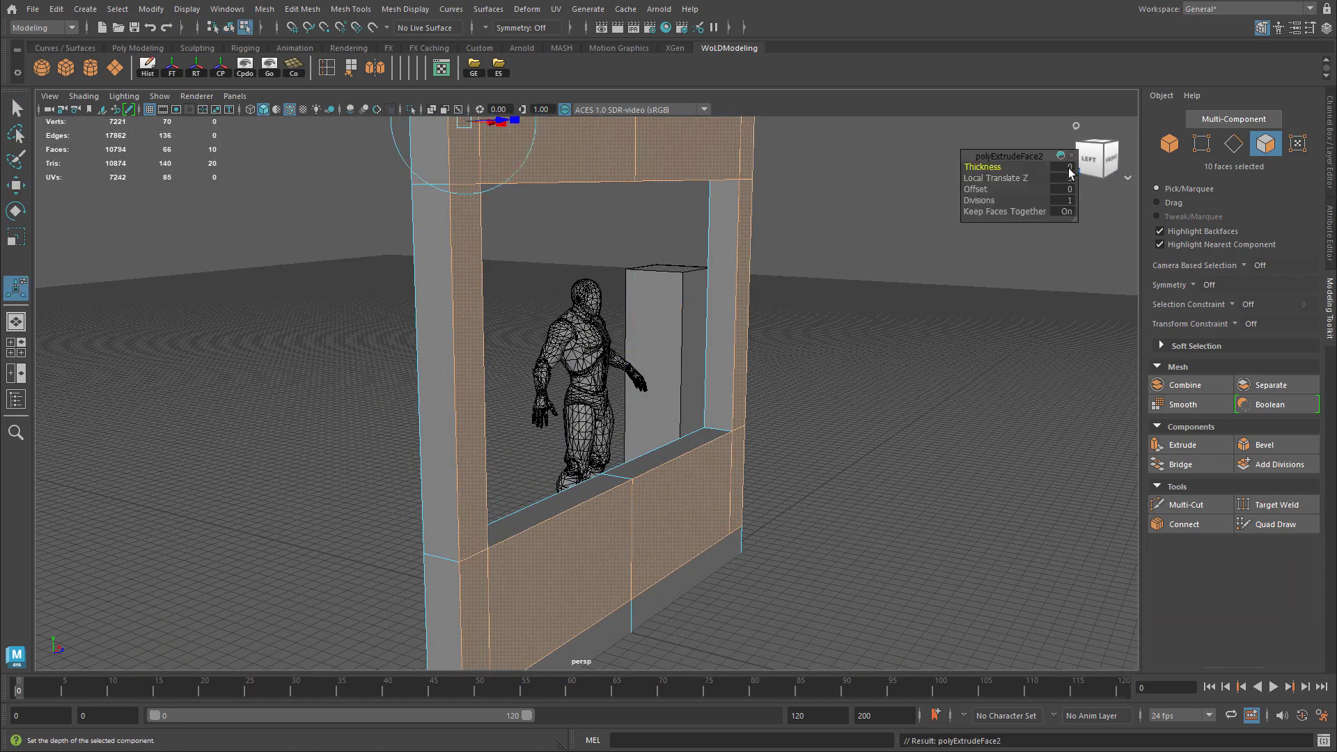
key(Return)
alt+drag(696, 253, 644, 317)
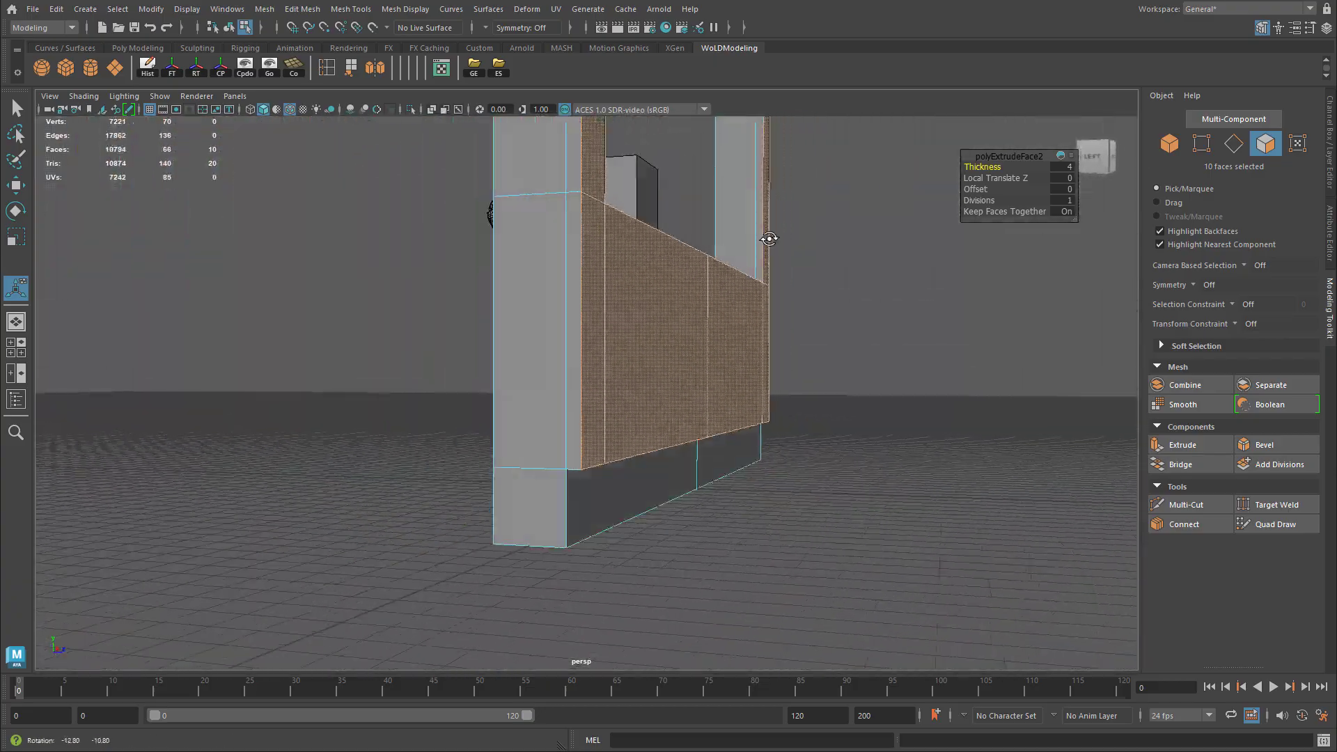
alt+middle_drag(644, 317, 646, 319)
Step: Select the four lower front edges of the extruded panel along the top of the base trim
alt+drag(646, 318, 563, 167)
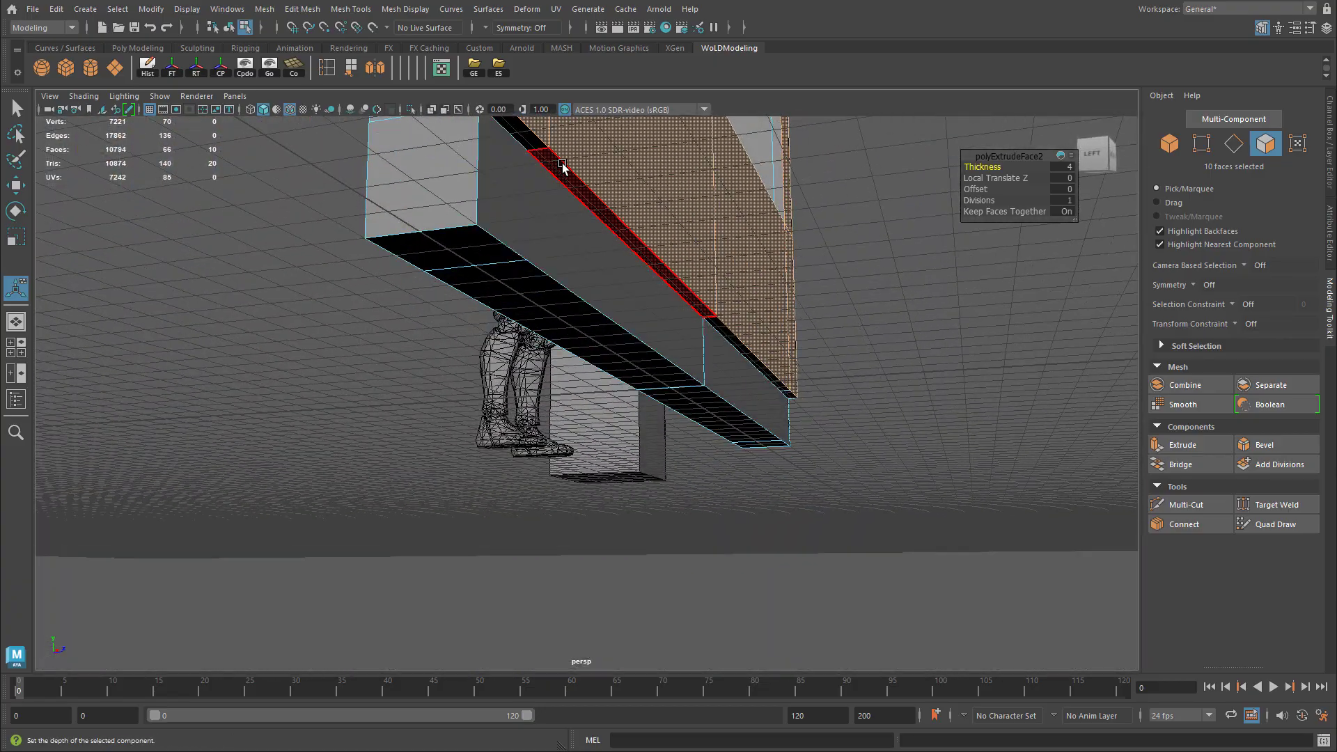
right_drag(563, 164, 566, 143)
alt+drag(567, 143, 523, 292)
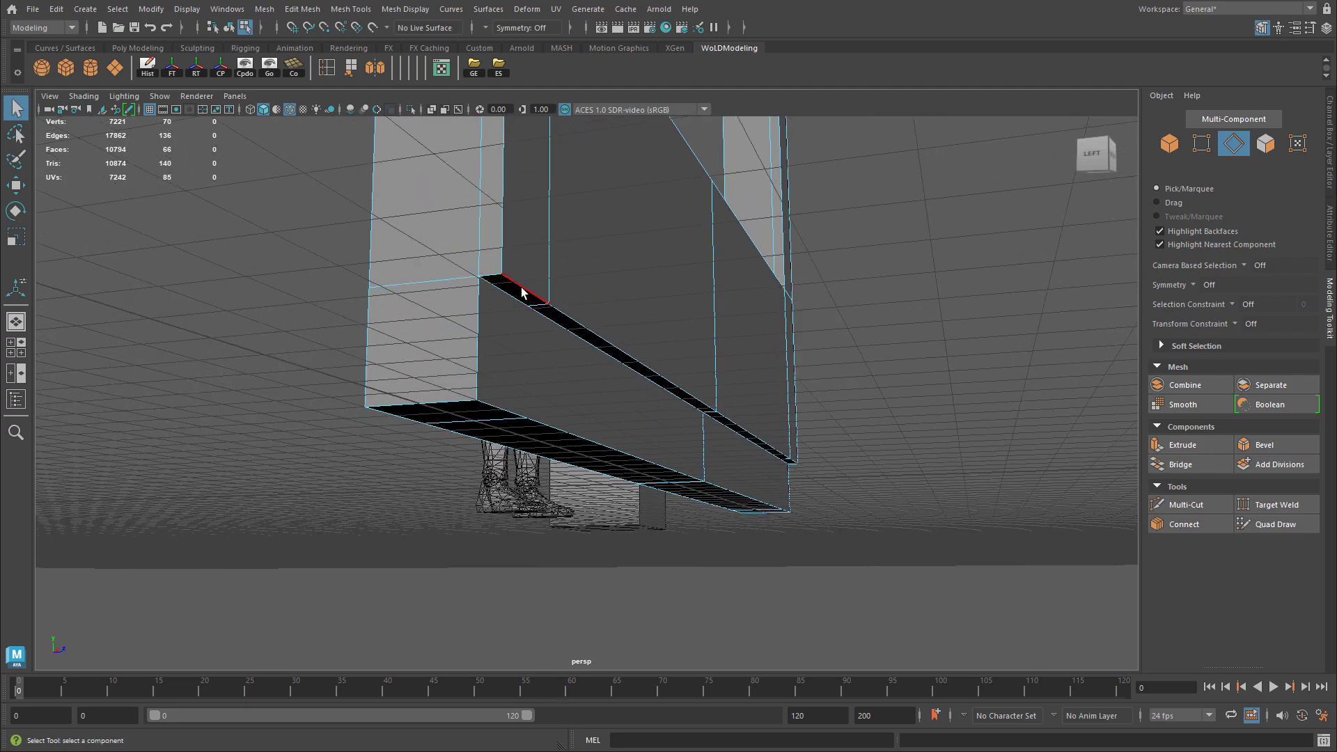
shift+click(589, 324)
shift+click(759, 426)
alt+drag(791, 403, 622, 385)
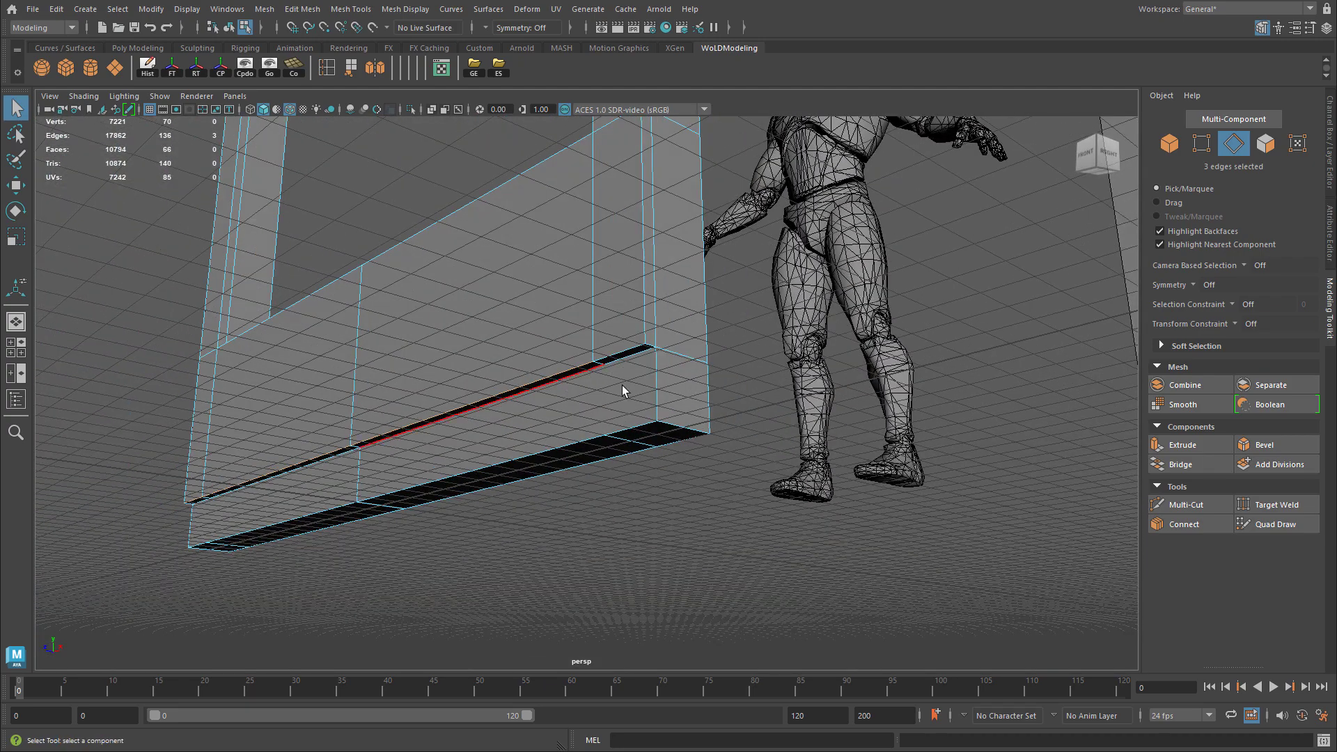
shift+click(629, 346)
alt+drag(532, 332, 530, 346)
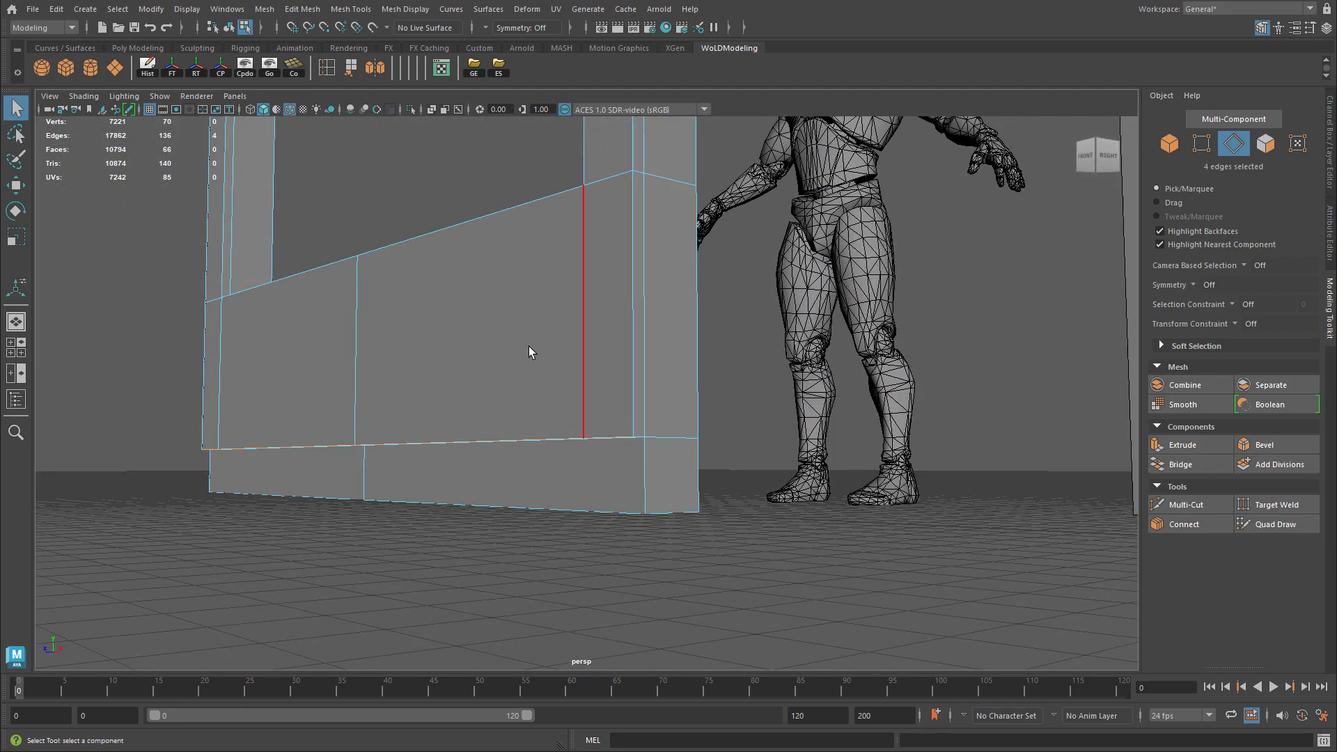
Step: Bevel the panel's lower front edges with a fraction of 0.5 and 2 segments
key(ctrl+b)
alt+drag(456, 379, 670, 345)
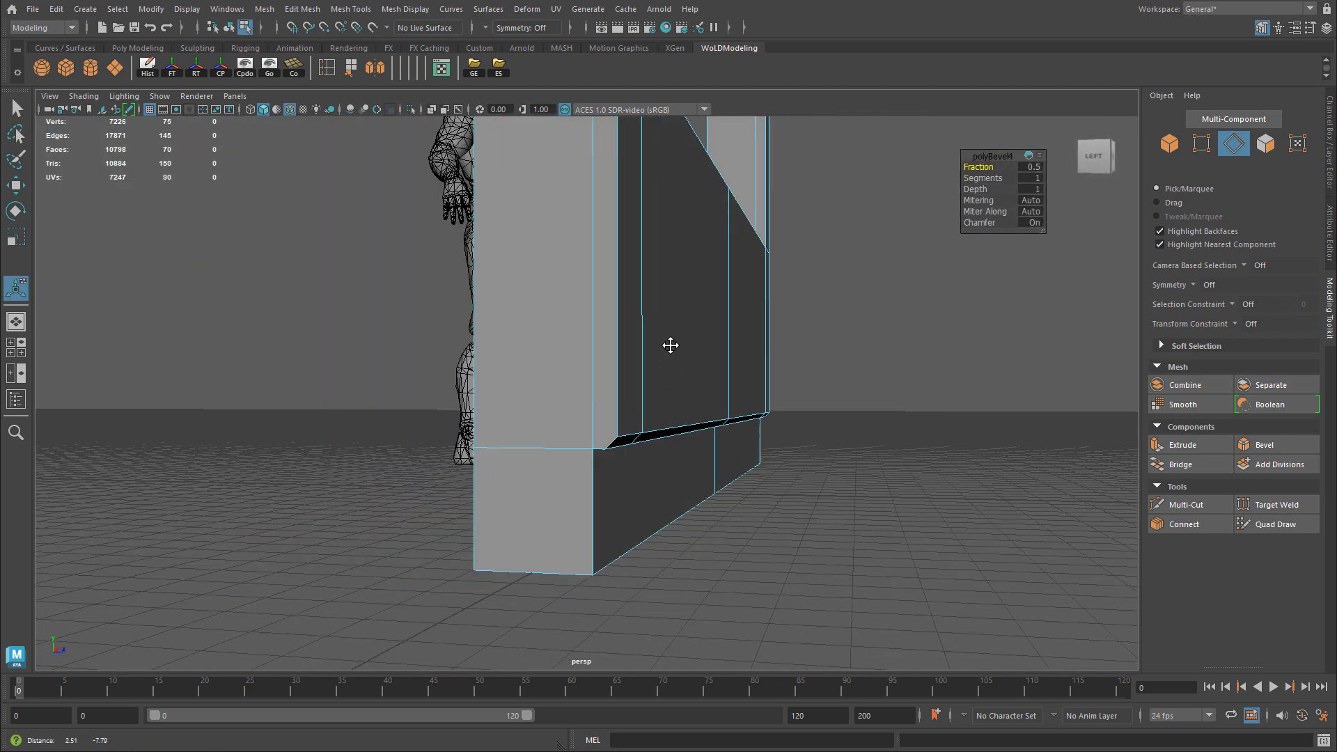
alt+right_drag(670, 345, 881, 236)
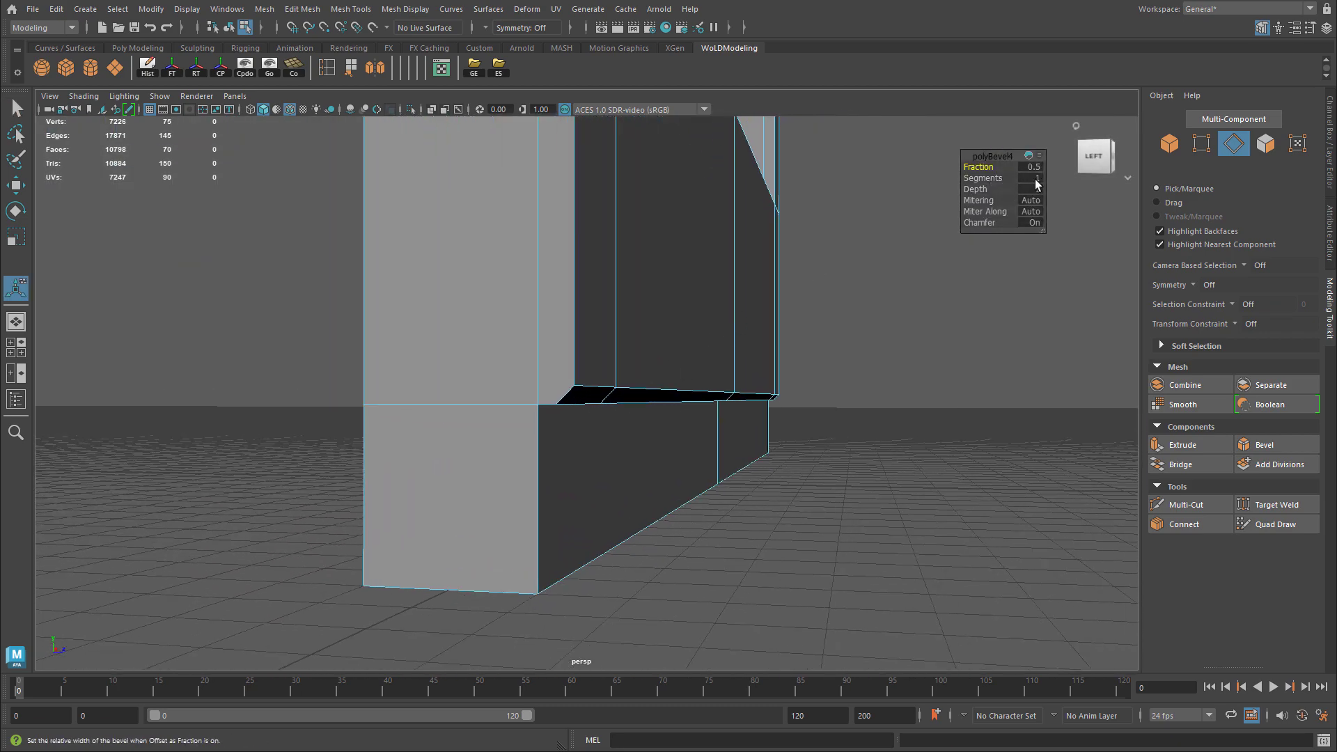
alt+drag(750, 348, 596, 388)
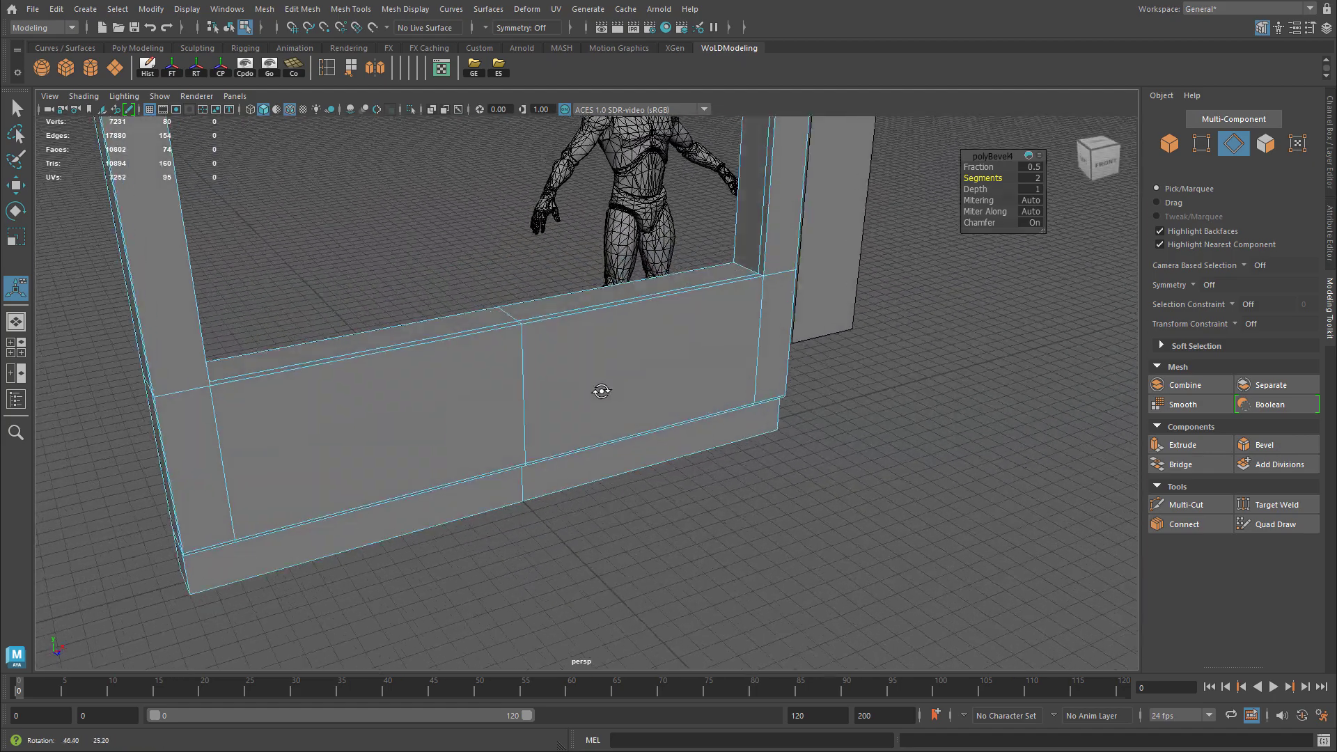
alt+right_drag(689, 453, 770, 401)
alt+drag(770, 401, 703, 369)
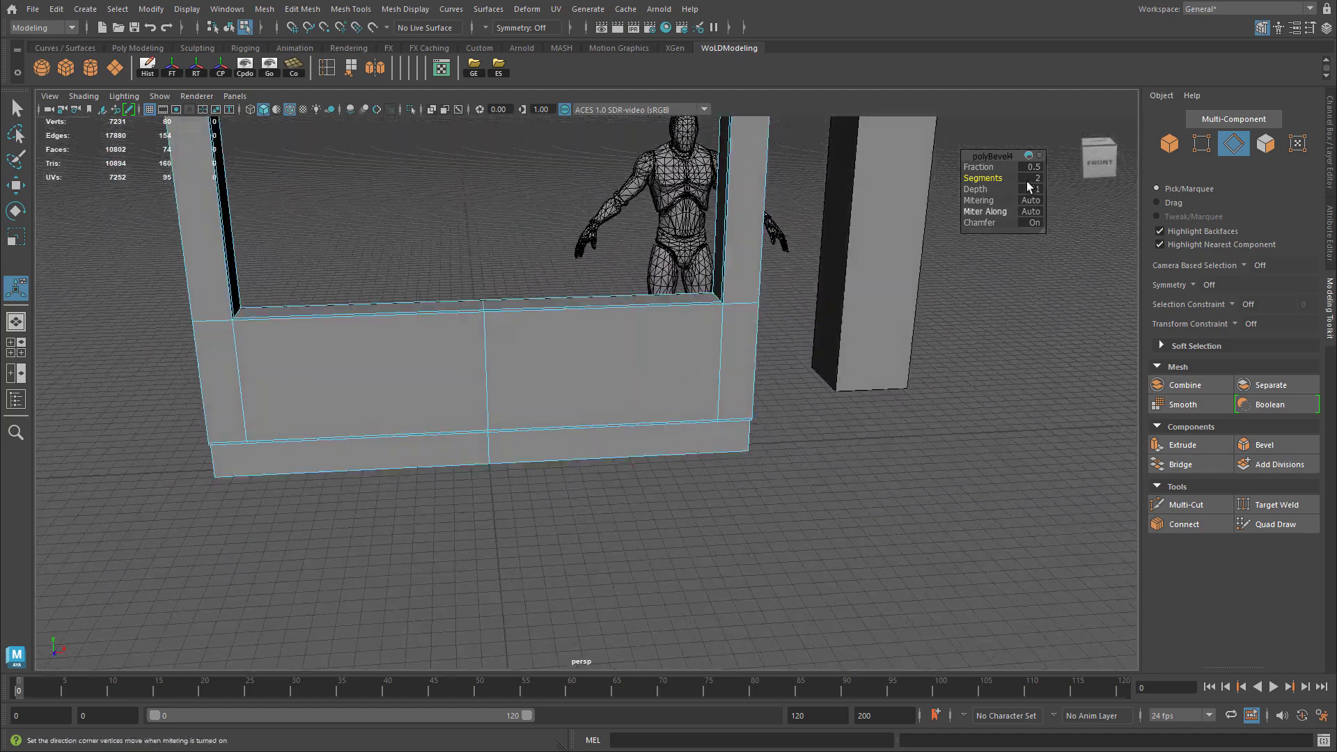
mouse_move(694, 295)
alt+mouse_down()
mouse_move(758, 278)
mouse_move(716, 294)
alt+mouse_up()
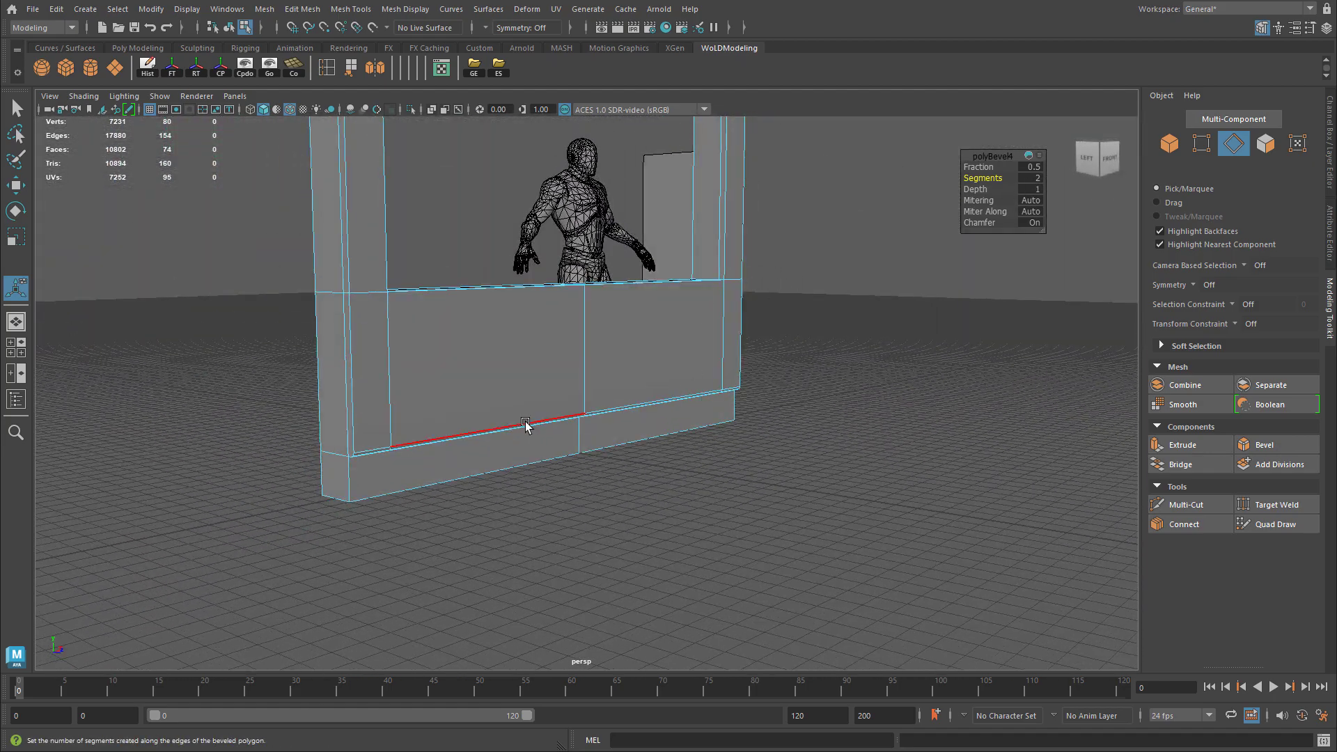
mouse_move(525, 426)
alt+mouse_down()
mouse_move(549, 433)
mouse_move(311, 447)
mouse_move(536, 439)
alt+mouse_up()
alt+right_drag(584, 309, 714, 303)
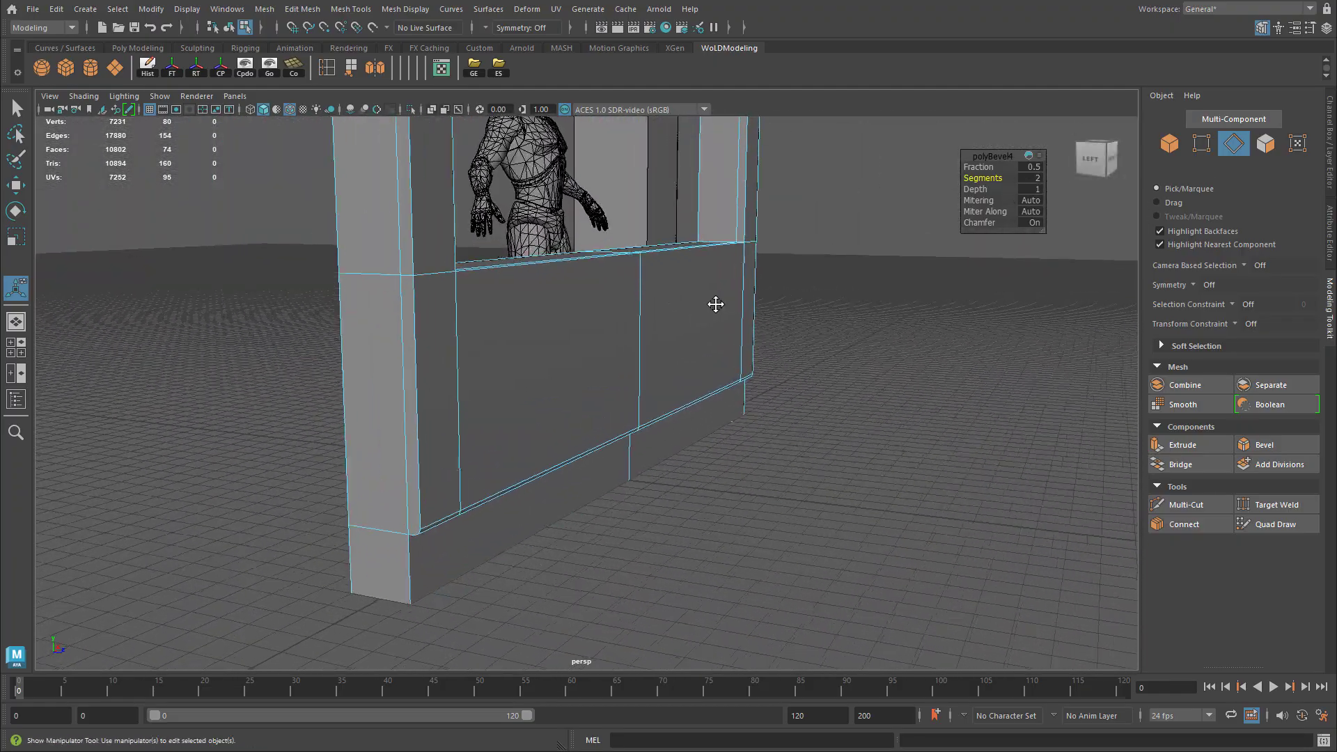
alt+middle_drag(714, 303, 759, 273)
Step: Return to object selection and deselect the wall piece
right_drag(591, 321, 635, 291)
key(q)
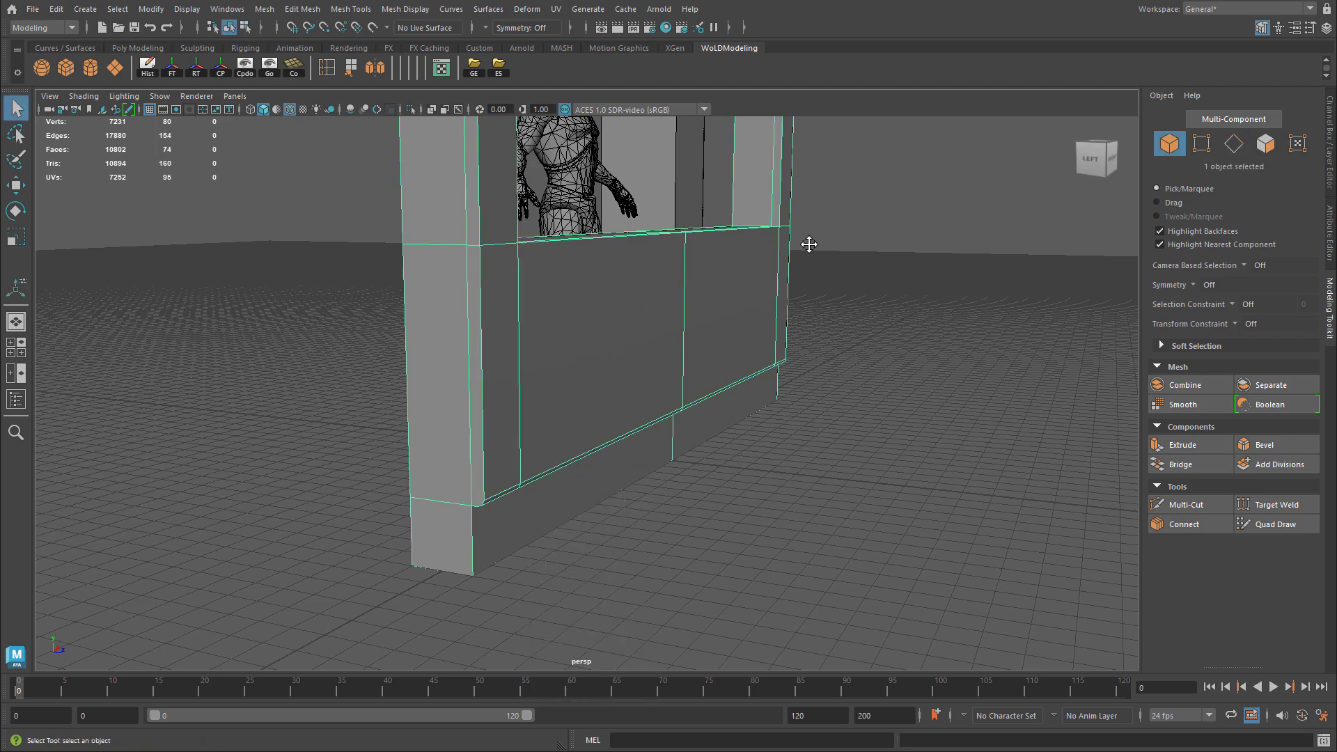
alt+right_drag(806, 239, 750, 347)
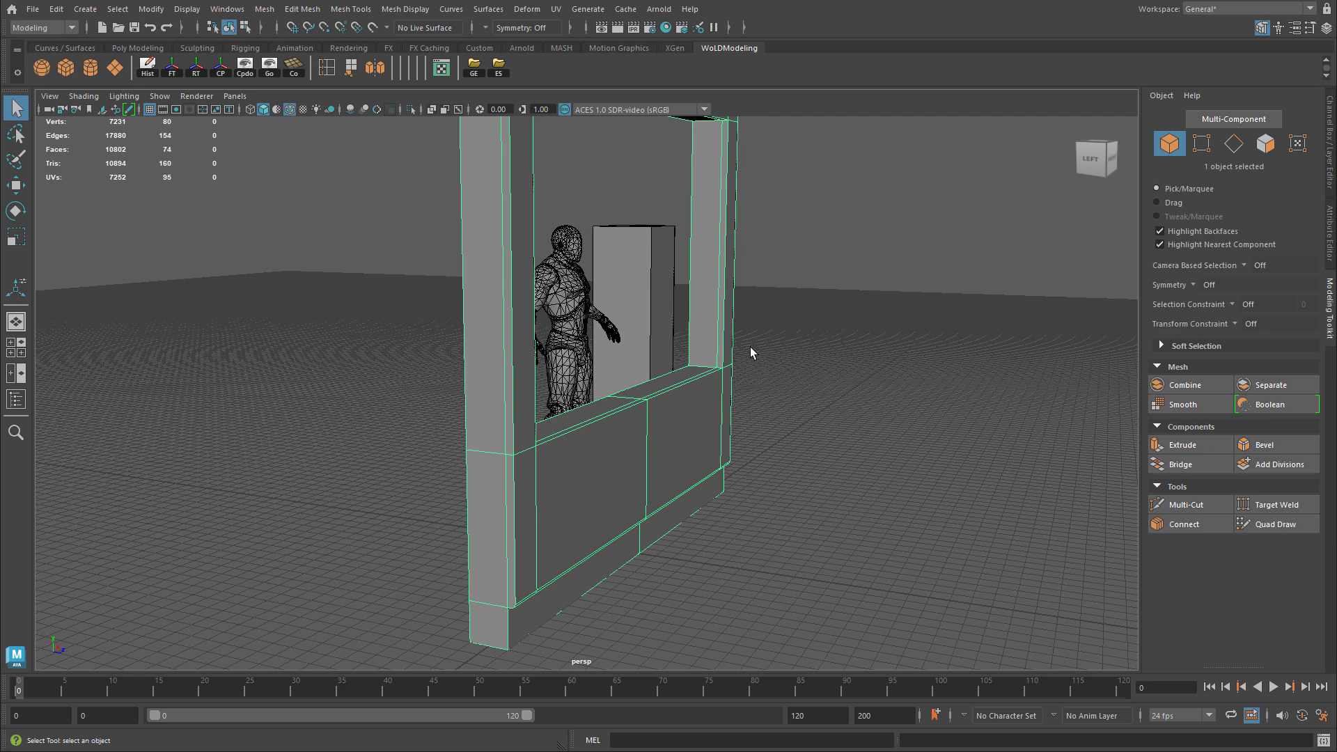
alt+drag(750, 347, 589, 357)
right_drag(672, 351, 759, 330)
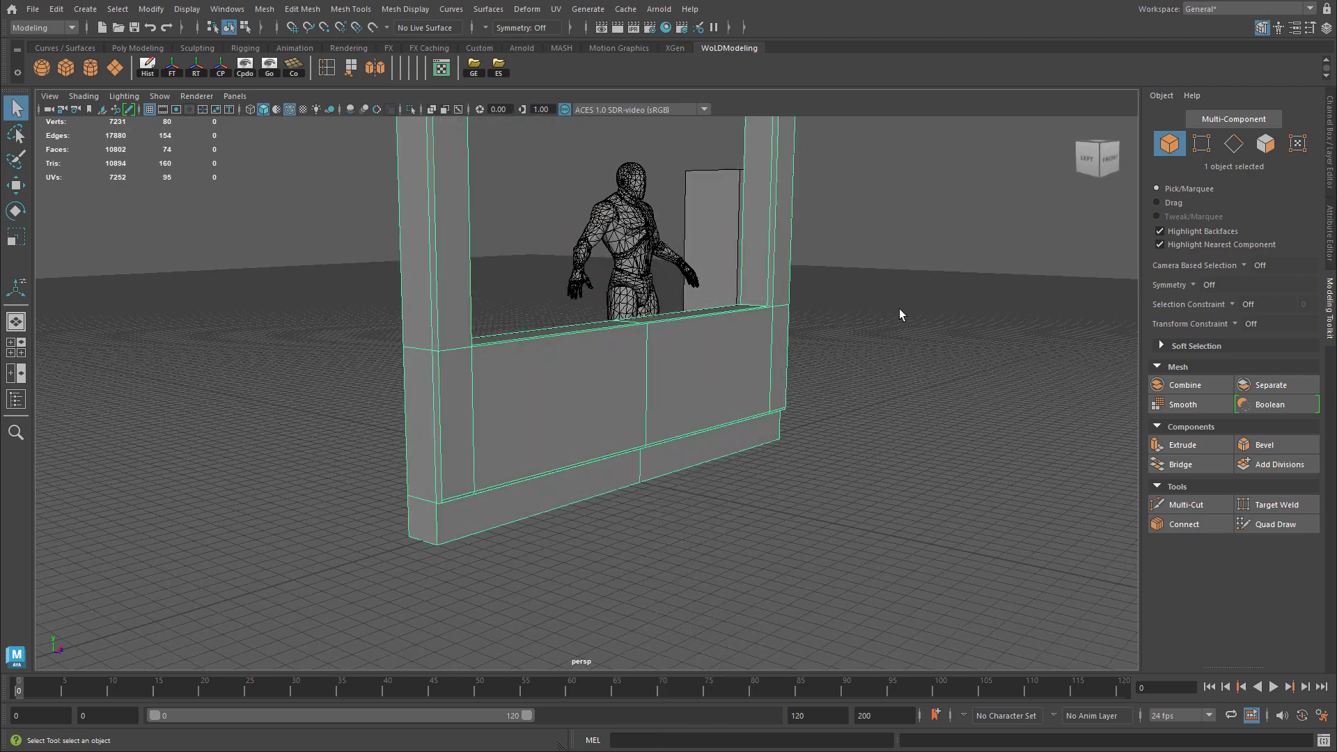
click(899, 308)
alt+right_drag(896, 309, 791, 341)
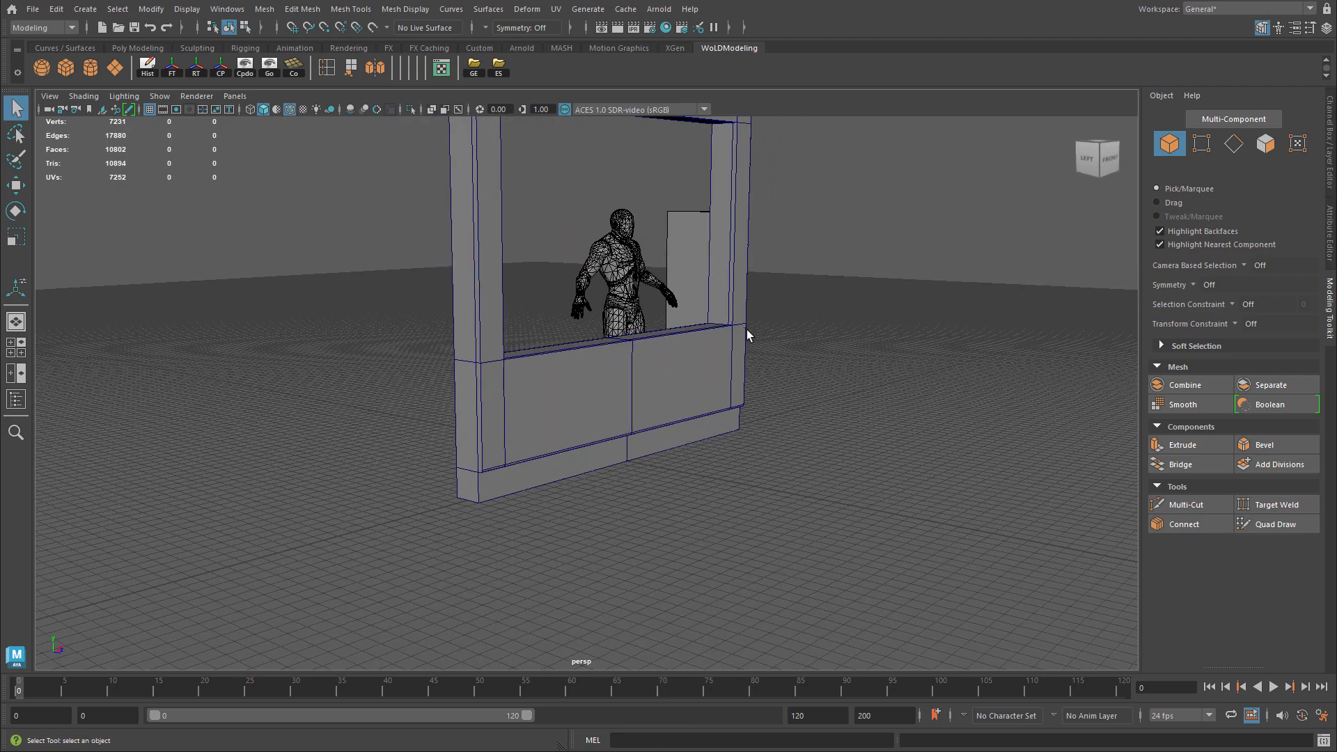
Step: Examine the wall's shape with the wireframe overlay hidden, show the overlay again and view the wall's back side
key(alt+5)
mouse_move(749, 332)
alt+mouse_down()
mouse_move(698, 343)
mouse_move(438, 330)
alt+mouse_up()
alt+right_drag(439, 330, 693, 334)
mouse_move(693, 334)
alt+mouse_down()
mouse_move(675, 316)
mouse_move(1018, 349)
mouse_move(671, 337)
mouse_move(707, 378)
alt+mouse_up()
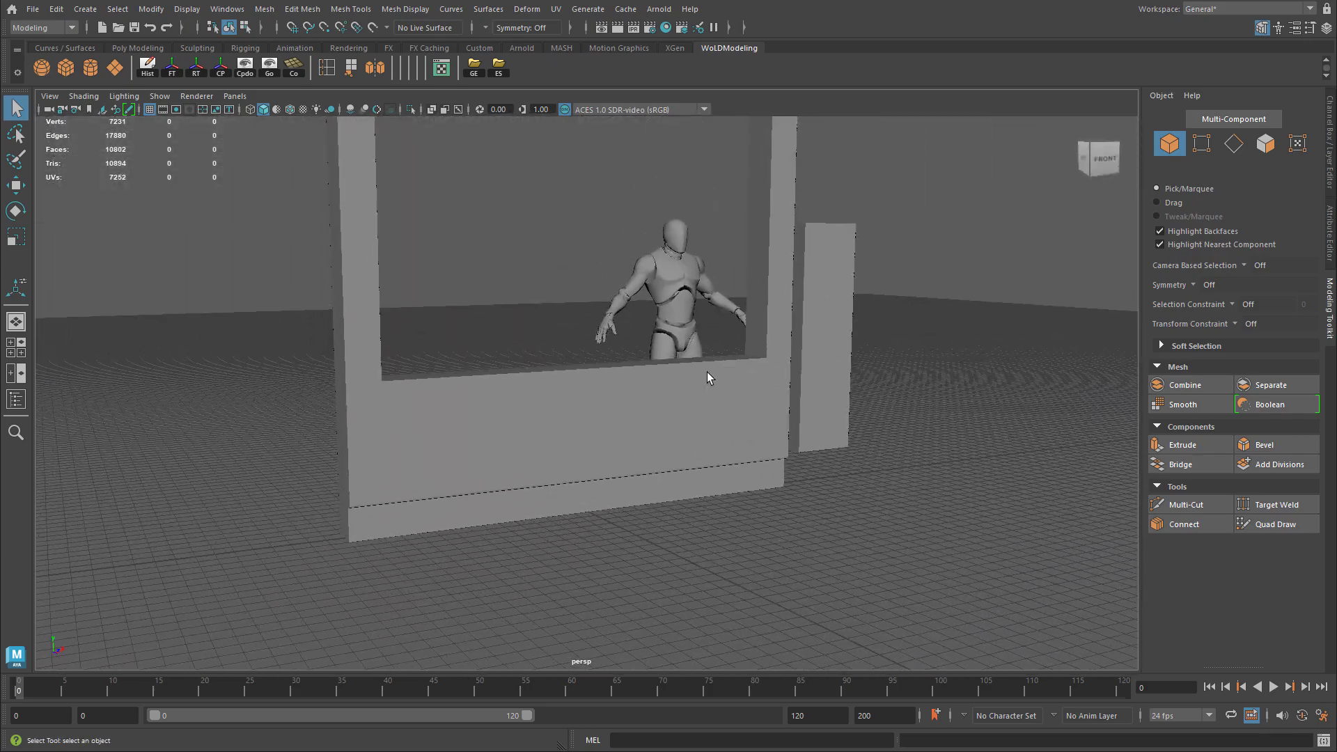
key(alt+5)
alt+middle_drag(688, 368, 716, 395)
alt+right_drag(717, 395, 755, 406)
mouse_move(755, 406)
alt+mouse_down()
mouse_move(716, 388)
mouse_move(739, 392)
alt+mouse_up()
alt+drag(616, 397, 750, 476)
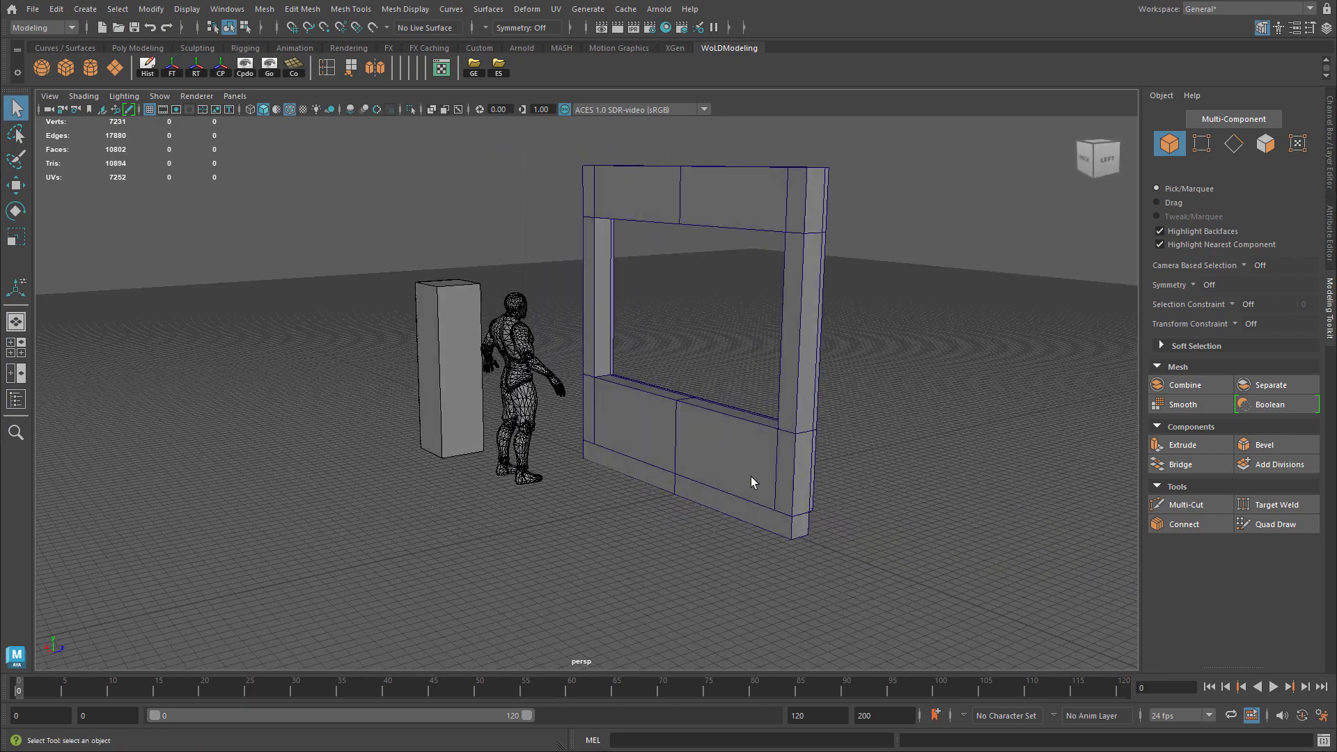
Step: Select the two base faces along the bottom of the wall's back side
click(751, 477)
alt+right_drag(750, 477, 824, 541)
alt+middle_drag(823, 541, 754, 461)
right_drag(753, 461, 767, 398)
click(752, 472)
shift+click(690, 446)
alt+drag(690, 446, 778, 401)
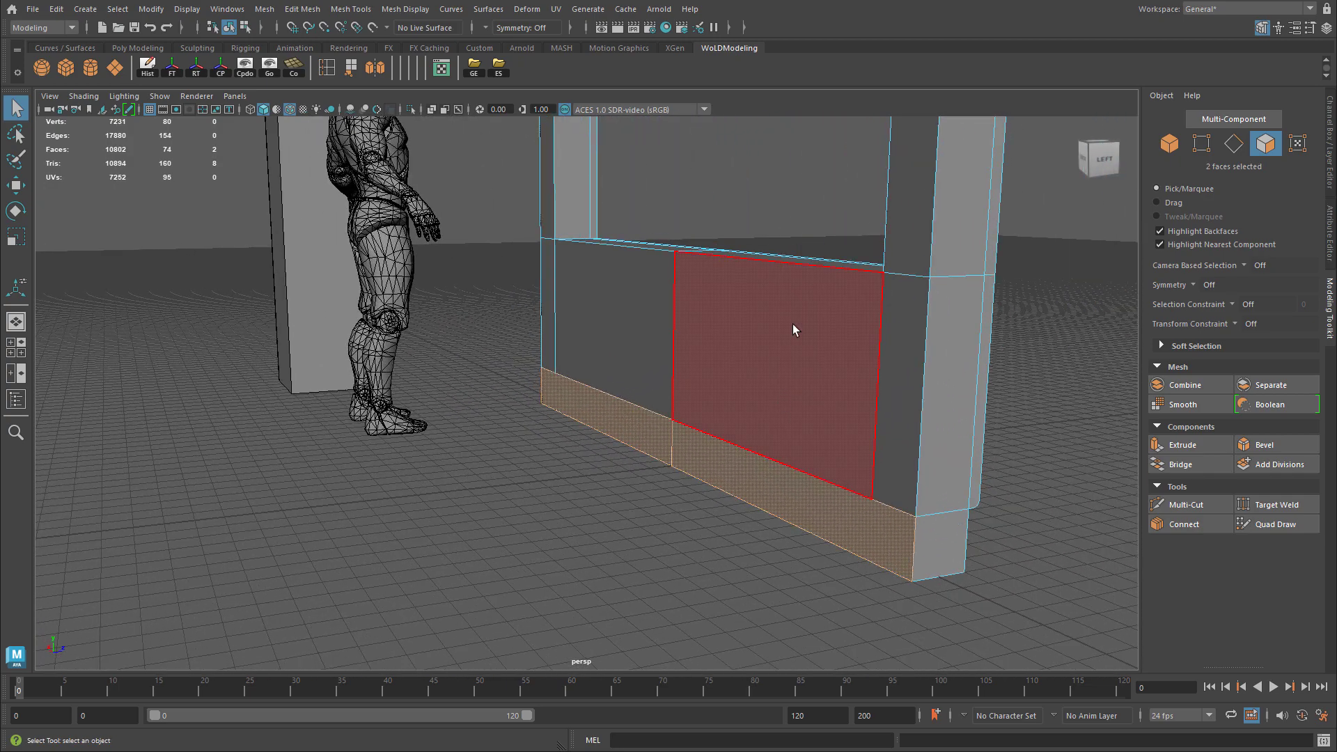
alt+drag(818, 440, 795, 408)
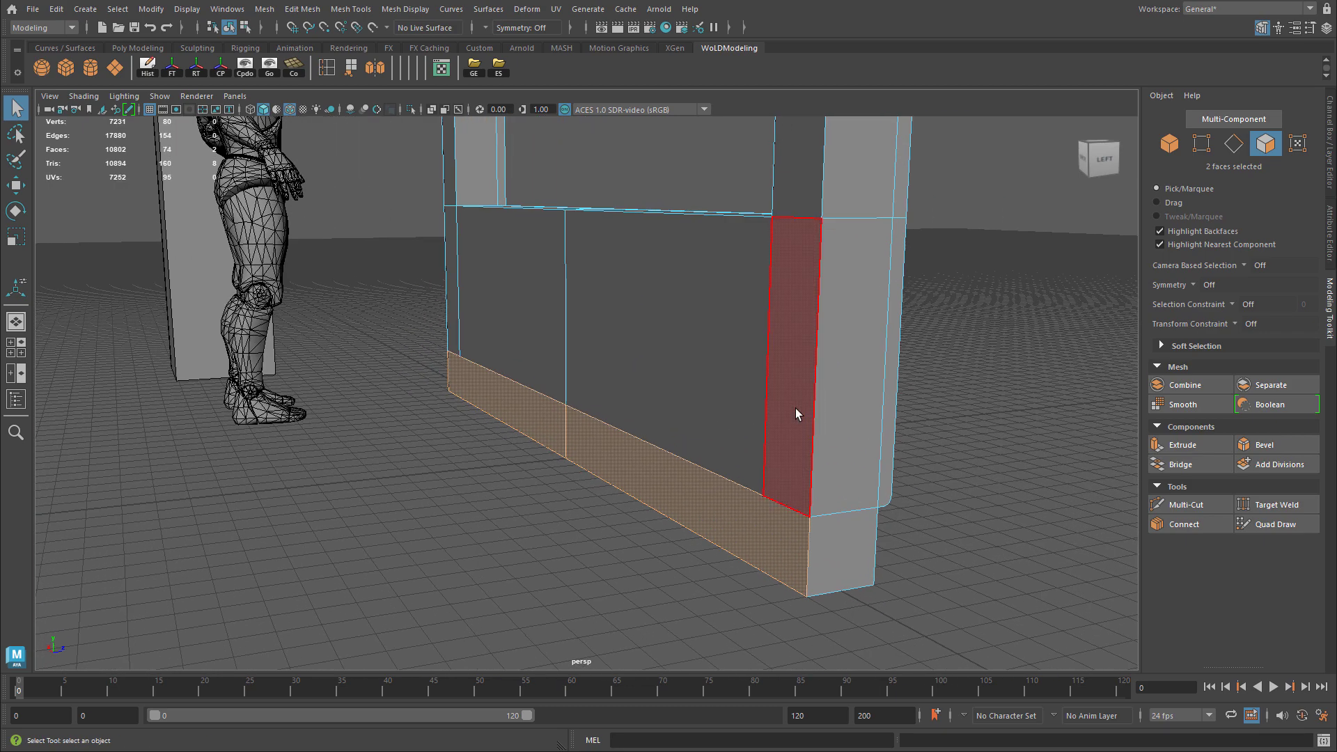
Step: Extrude the two back base faces outward with a thickness of 4
key(ctrl+e)
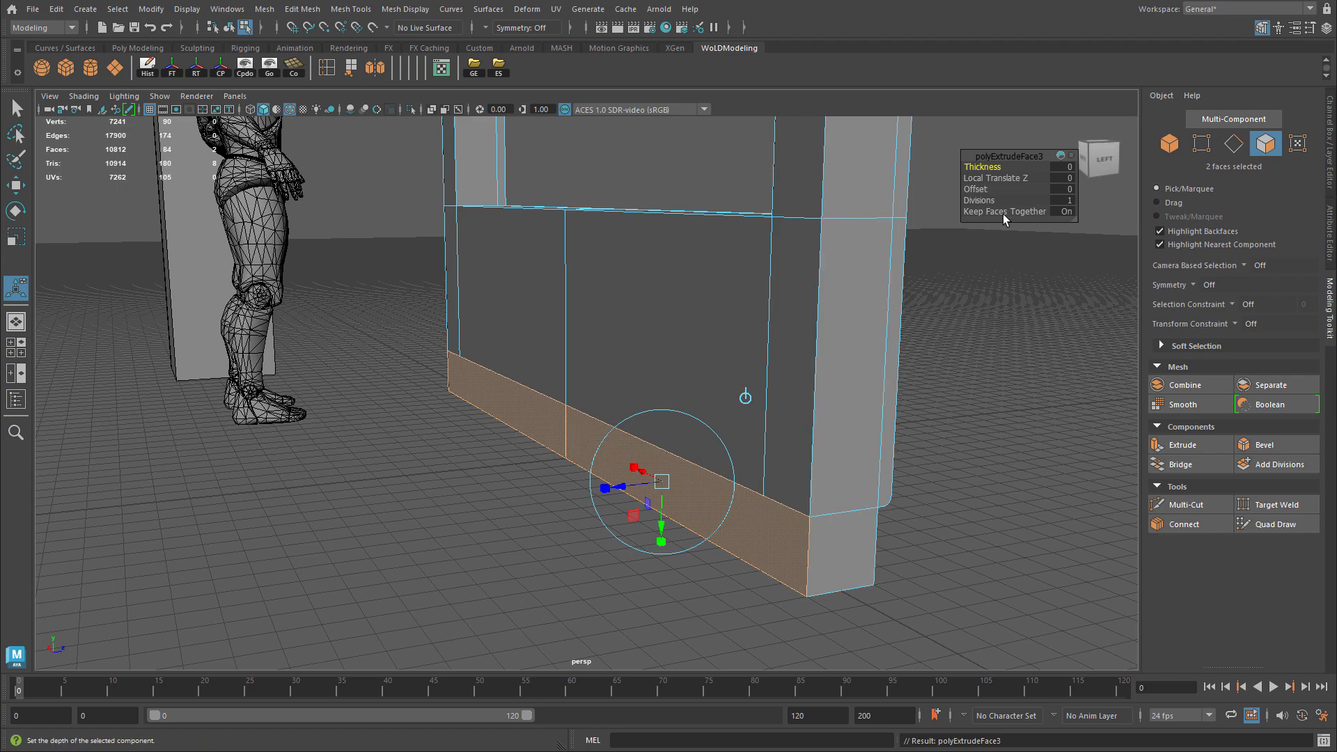
text(4)
key(Return)
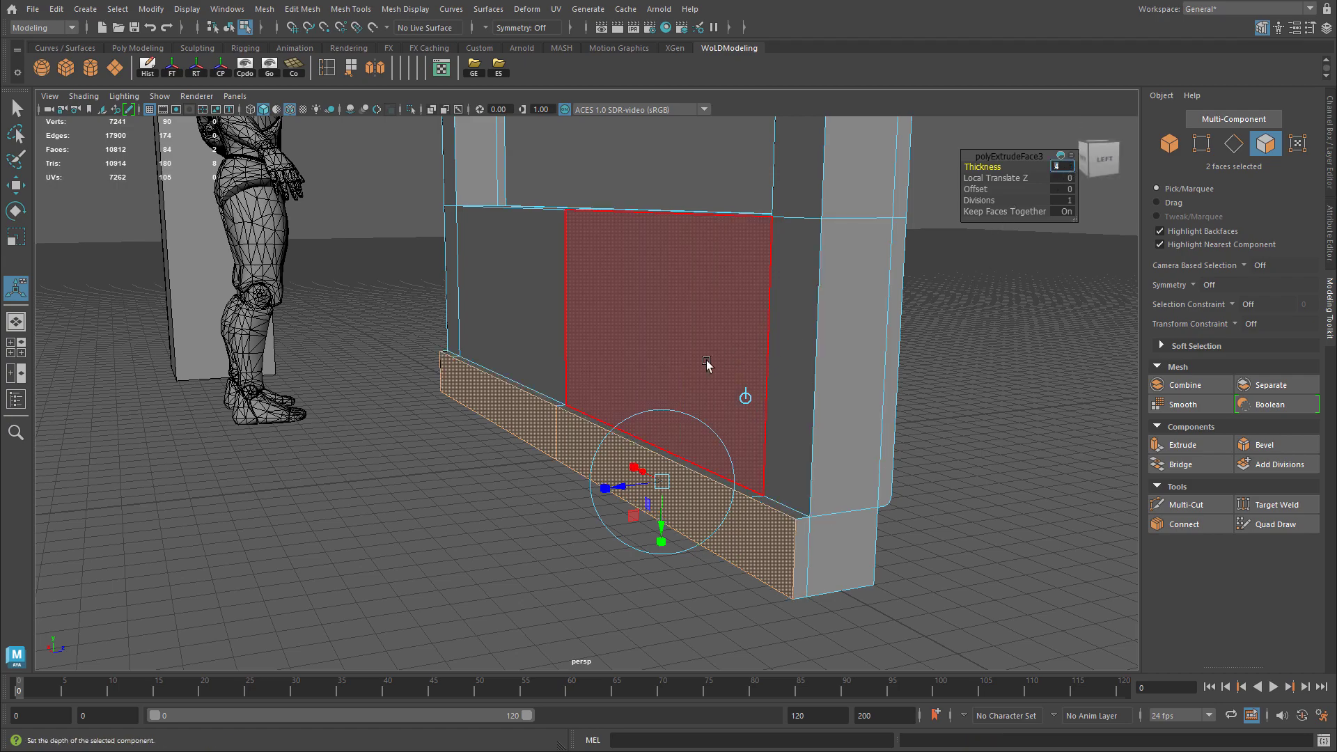
alt+drag(710, 364, 636, 362)
Step: Select the four upper outer edges of the extruded back base trim
alt+right_drag(635, 361, 599, 349)
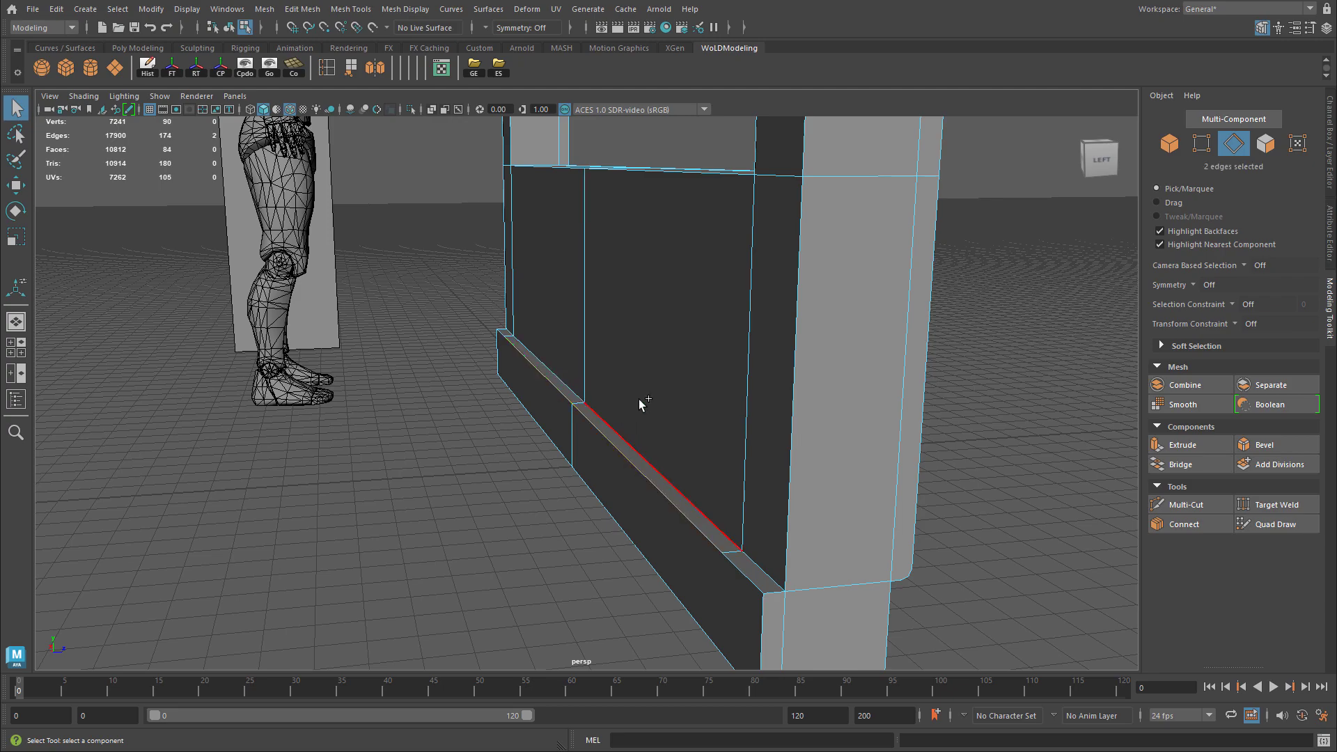
alt+drag(673, 392, 696, 391)
shift+click(760, 578)
alt+drag(503, 470, 808, 452)
shift+click(327, 562)
alt+drag(839, 515, 682, 412)
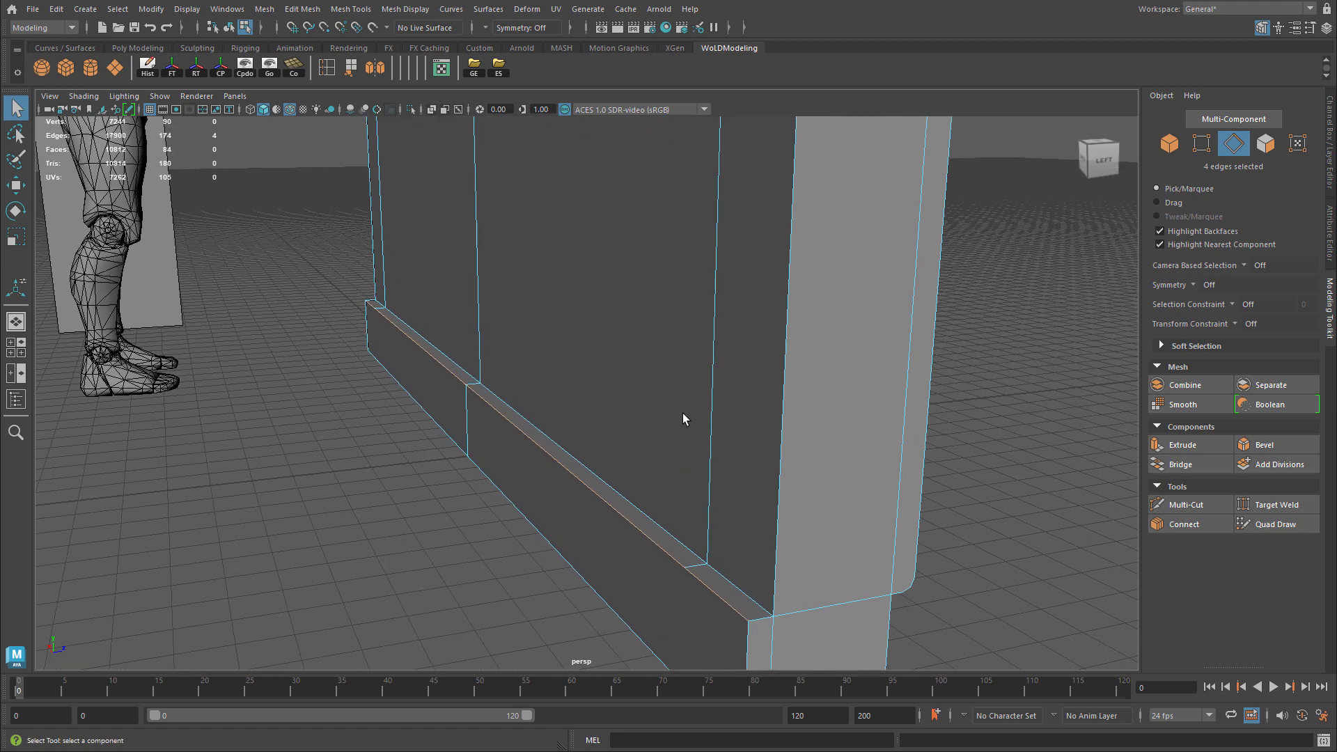
Step: Bevel the back trim's upper outer edges with 2 segments
key(ctrl+b)
text(2)
key(Return)
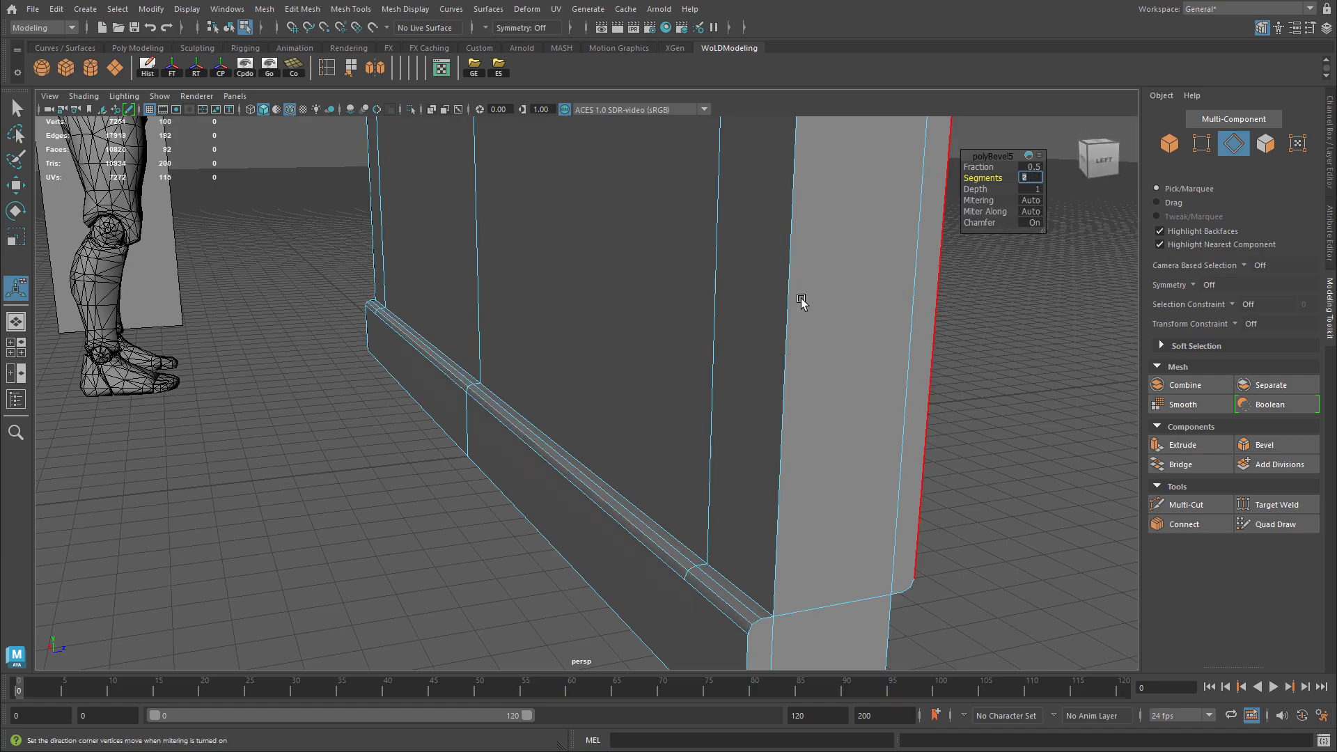
alt+drag(797, 299, 605, 414)
Step: Select the two front faces of the base trim below the window panel
right_drag(581, 414, 657, 367)
alt+drag(988, 385, 636, 406)
scroll(635, 406, down, 3)
alt+middle_drag(626, 421, 621, 456)
alt+drag(621, 456, 574, 507)
click(629, 519)
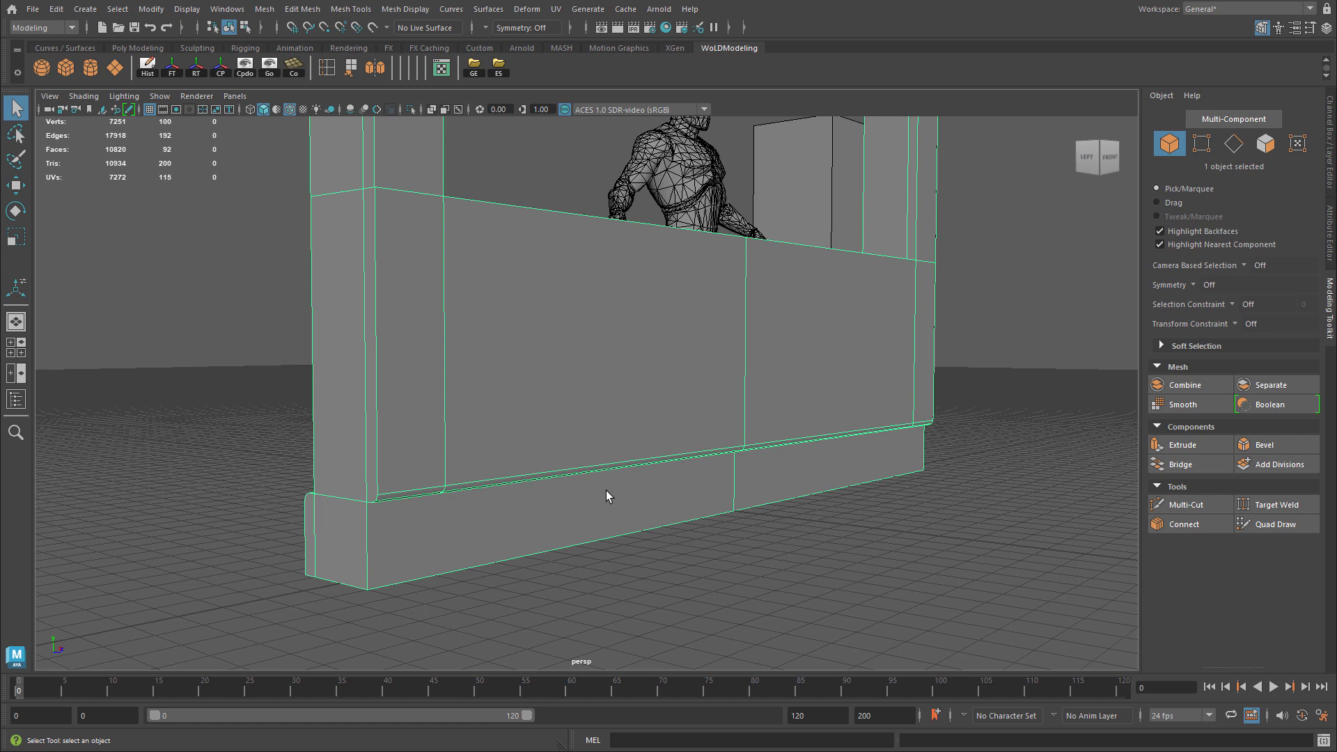
right_drag(540, 508, 533, 450)
click(473, 544)
shift+click(860, 472)
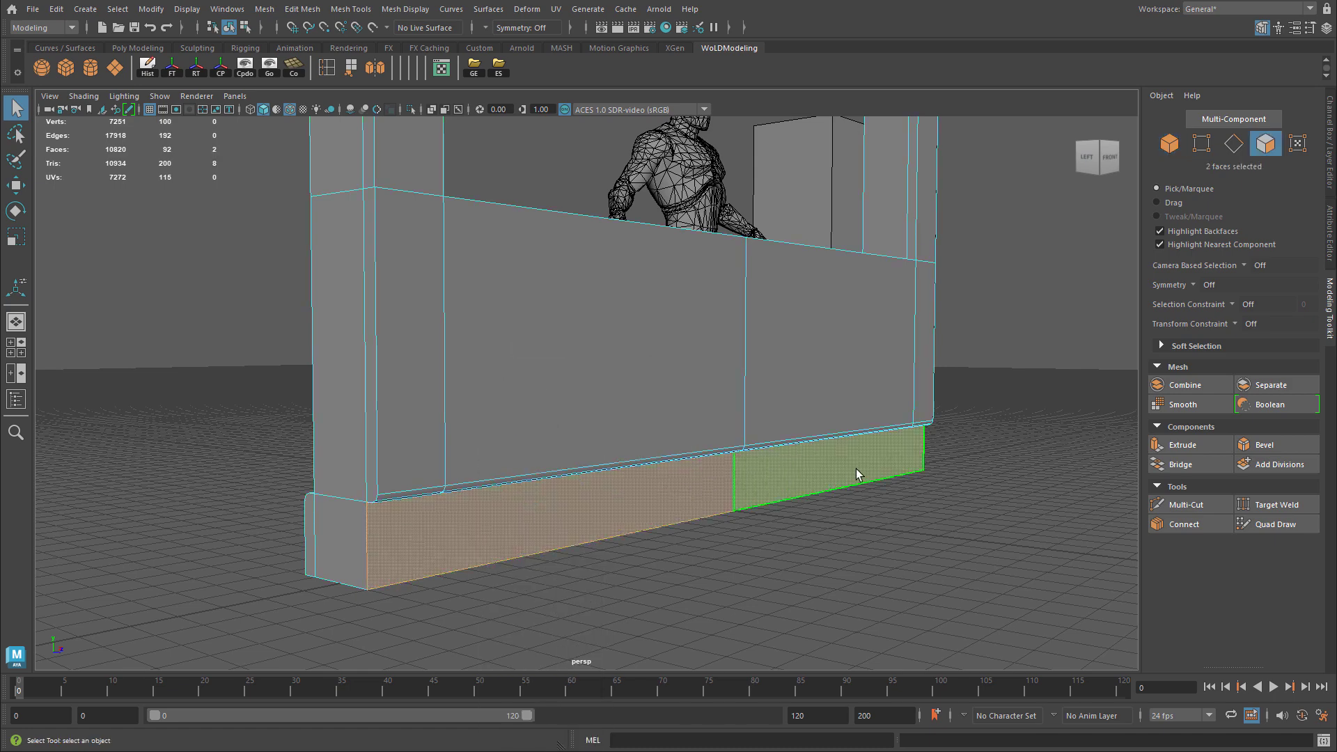
alt+drag(860, 472, 362, 516)
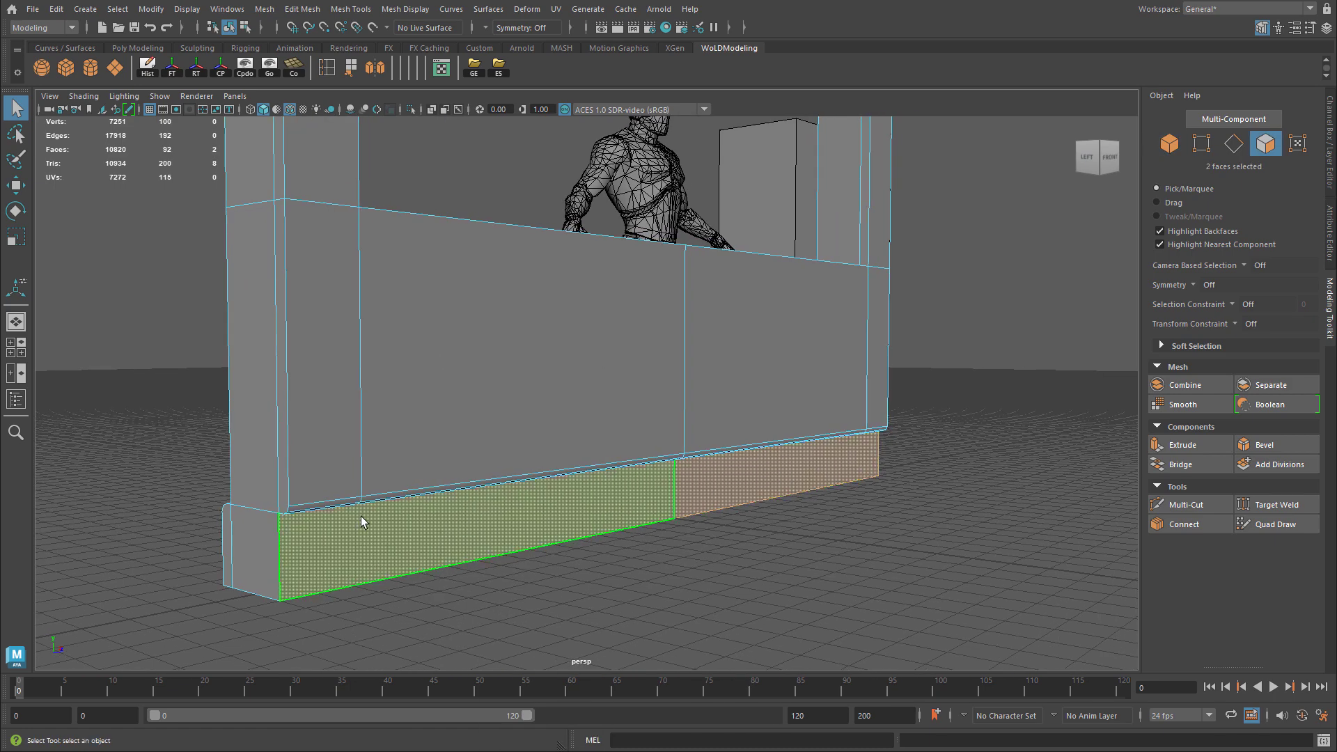
Step: Inset the two front base faces with an extrusion offset of about 3.1, and turn Keep Faces Together off
key(ctrl+e)
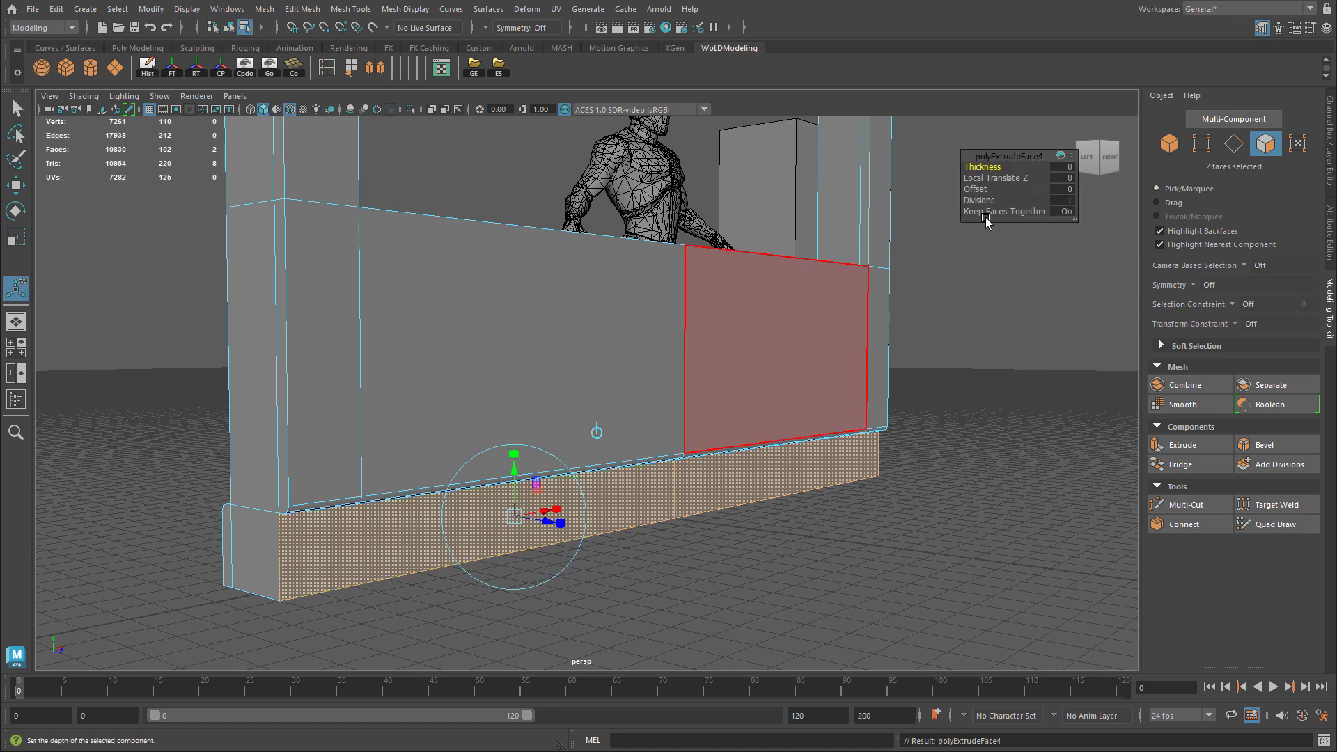
click(976, 190)
middle_drag(976, 189, 1004, 191)
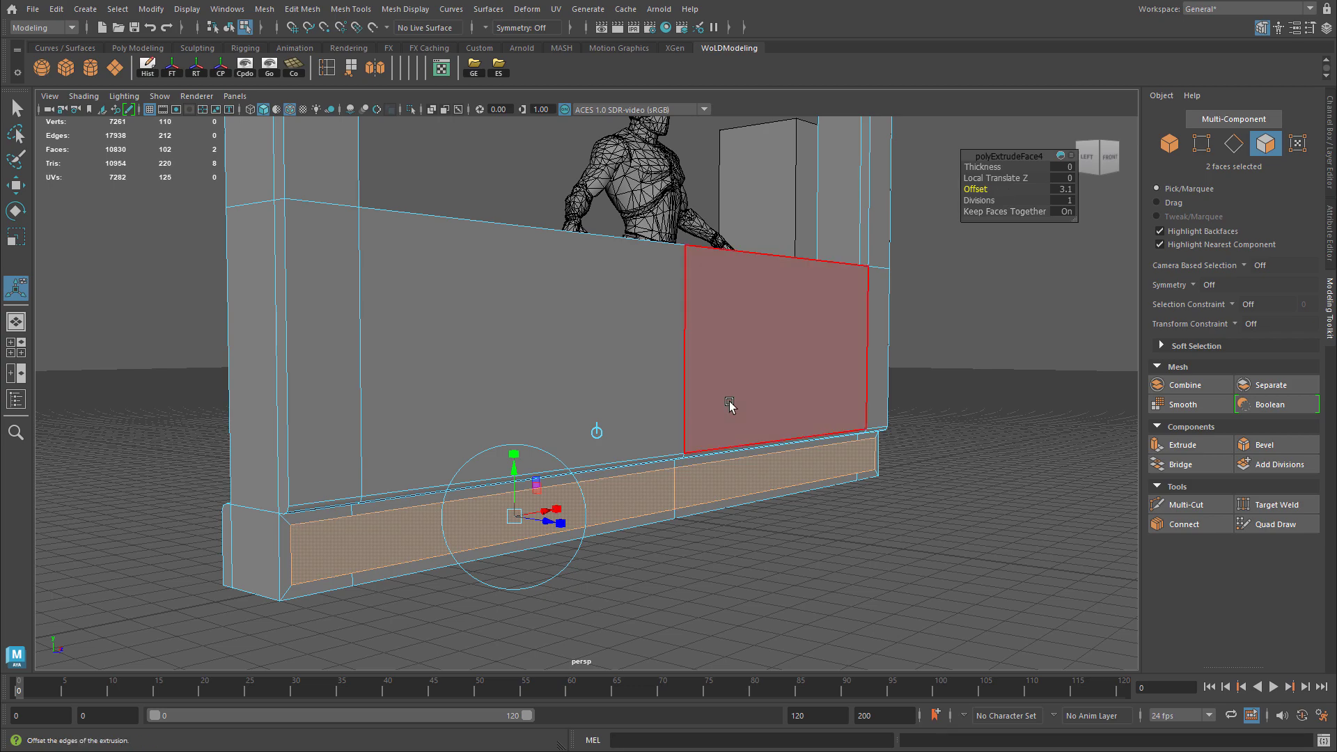
click(1066, 213)
alt+drag(743, 473, 681, 460)
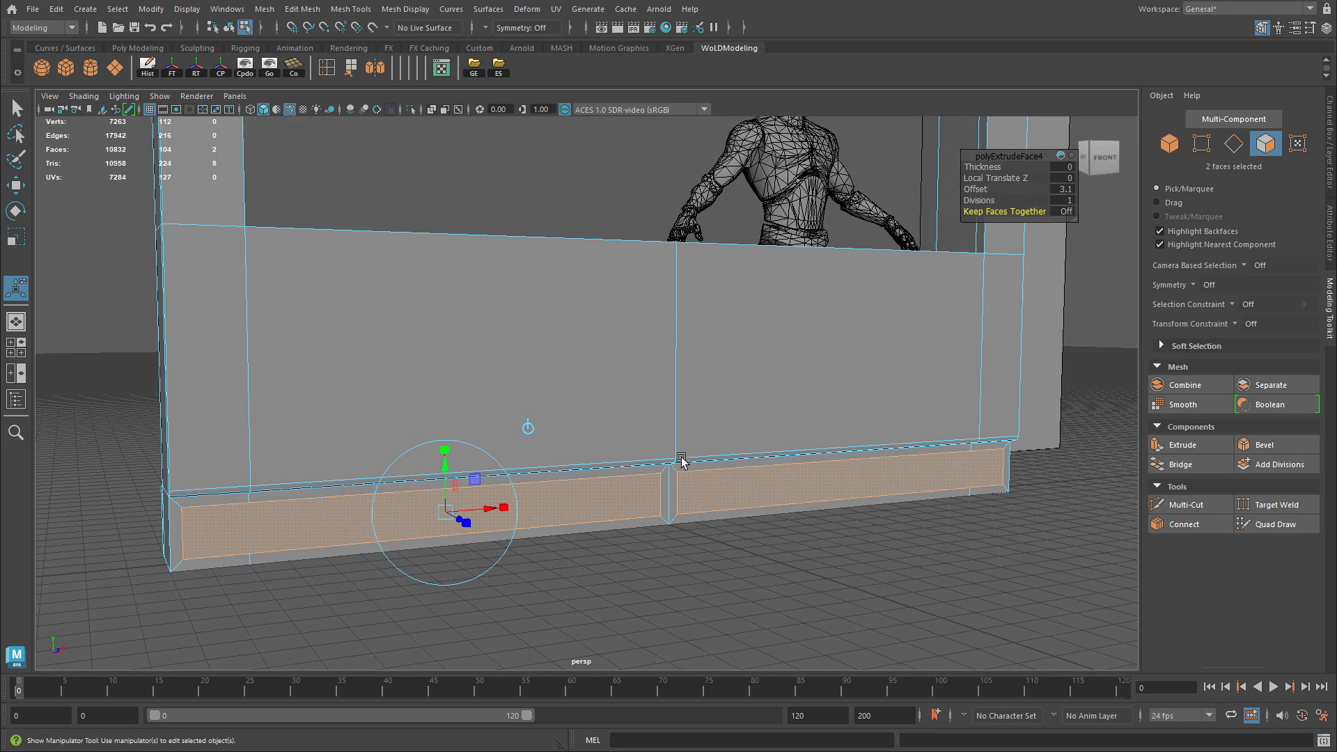
Step: Try an offset of 2.5 for the front base insets, and set it to 3
alt+middle_drag(680, 460, 710, 362)
alt+drag(710, 361, 825, 351)
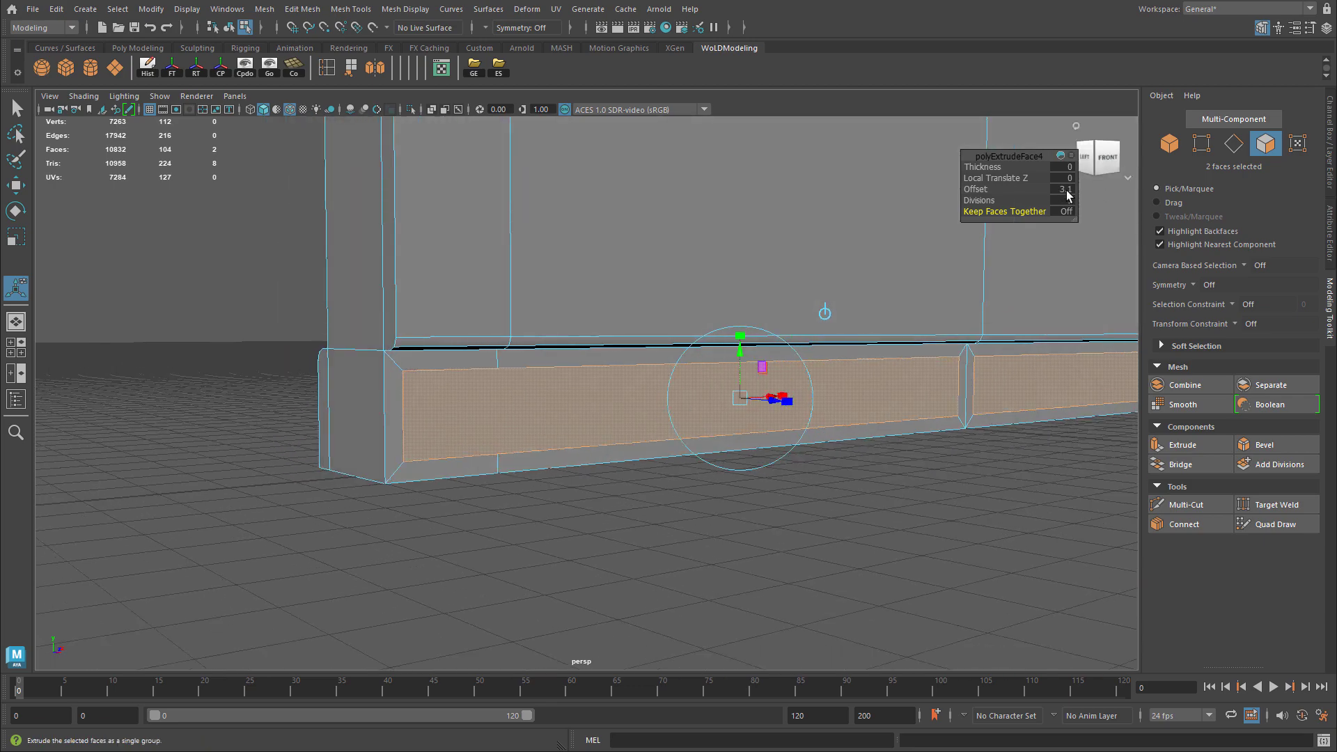
key(Return)
text(.5)
key(Return)
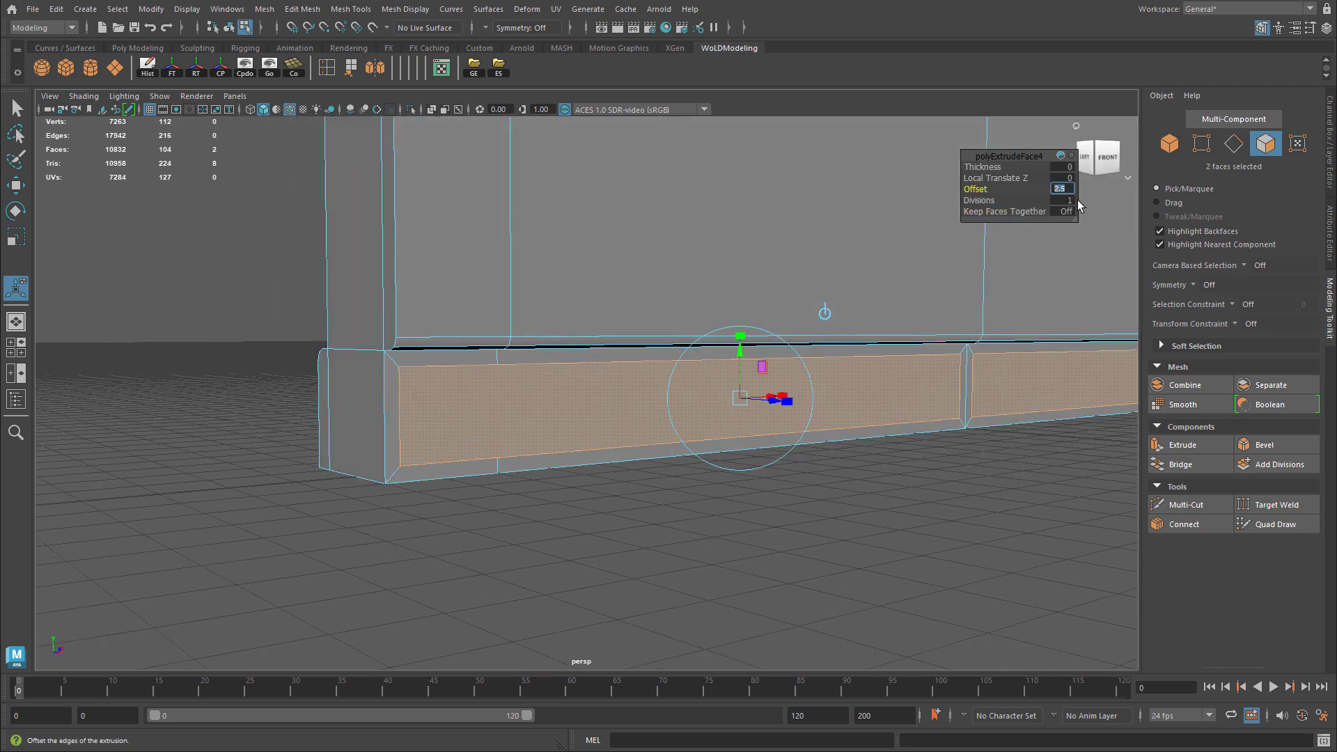
text(3)
key(Return)
alt+drag(905, 362, 752, 385)
scroll(765, 365, up, 3)
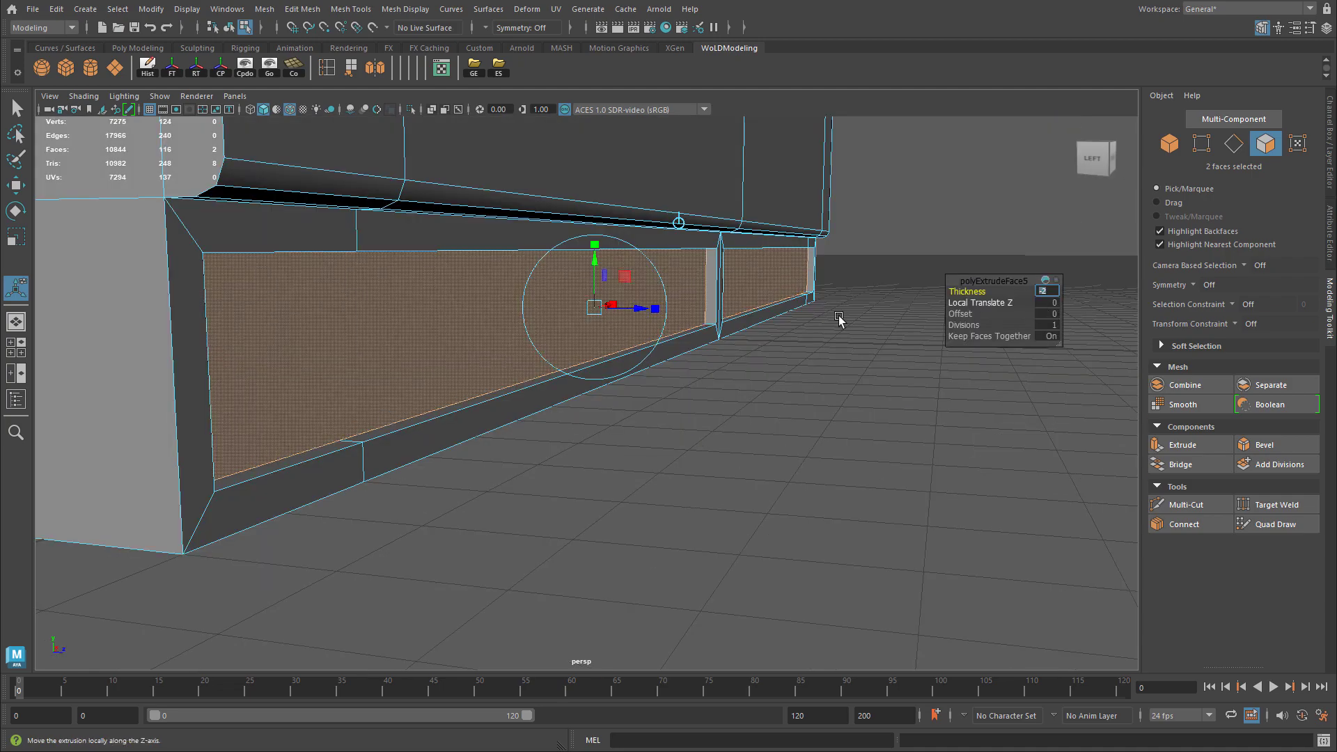
Step: Return to object selection, deselect the wall piece and examine its beveled front and inset base panels
alt+drag(835, 315, 717, 307)
right_drag(701, 266, 801, 224)
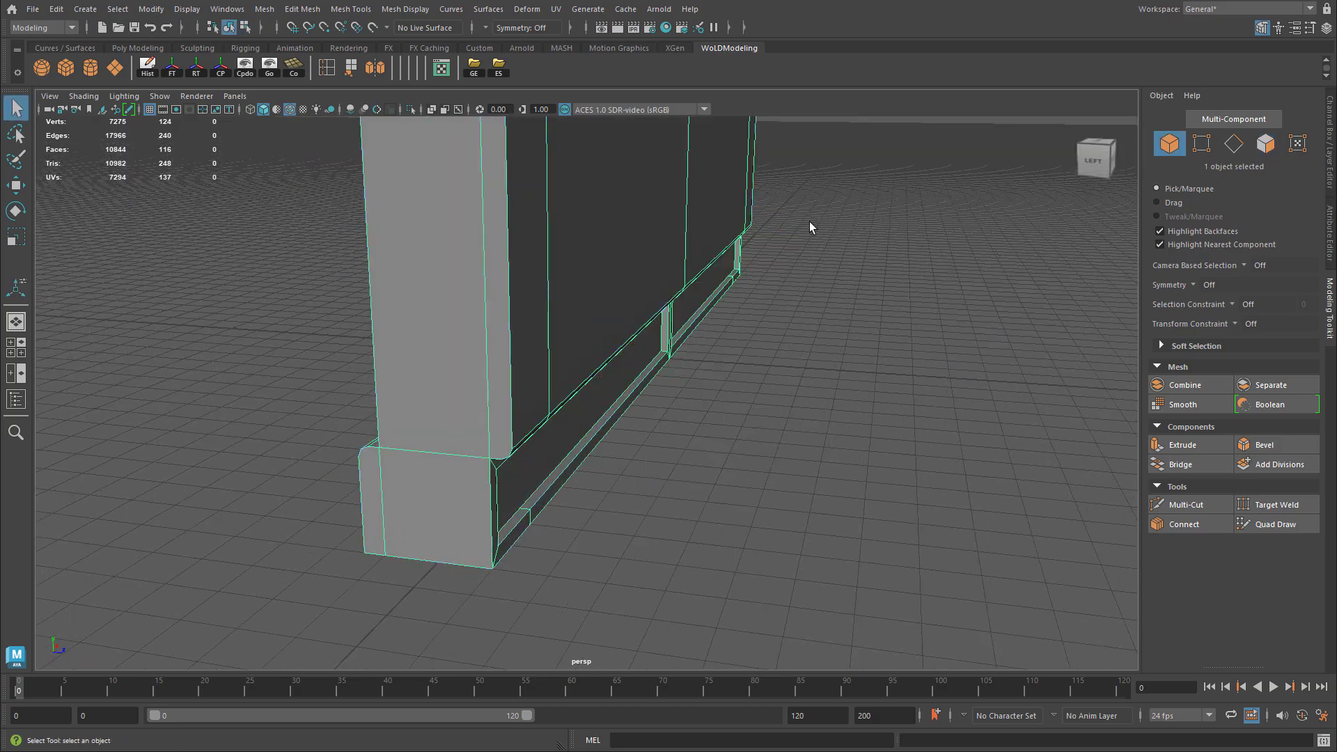
click(809, 226)
alt+drag(796, 285, 354, 301)
alt+middle_drag(474, 326, 491, 414)
scroll(529, 401, up, 4)
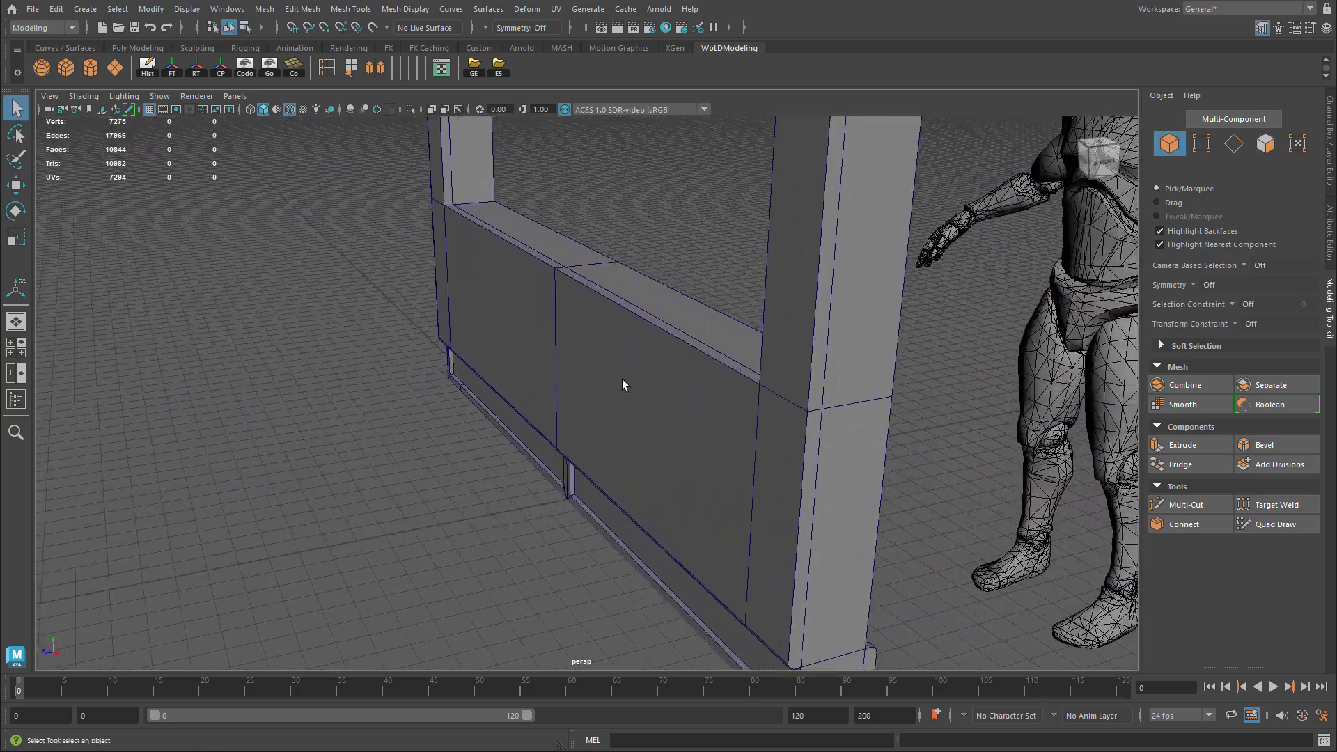
alt+middle_drag(670, 350, 654, 361)
alt+drag(654, 361, 717, 379)
Step: Test the modular tiling by duplicating the wall piece twice along X at 300-unit spacing, and inspect the joints of the row
click(800, 349)
scroll(858, 341, down, 4)
alt+middle_drag(717, 379, 591, 390)
key(w)
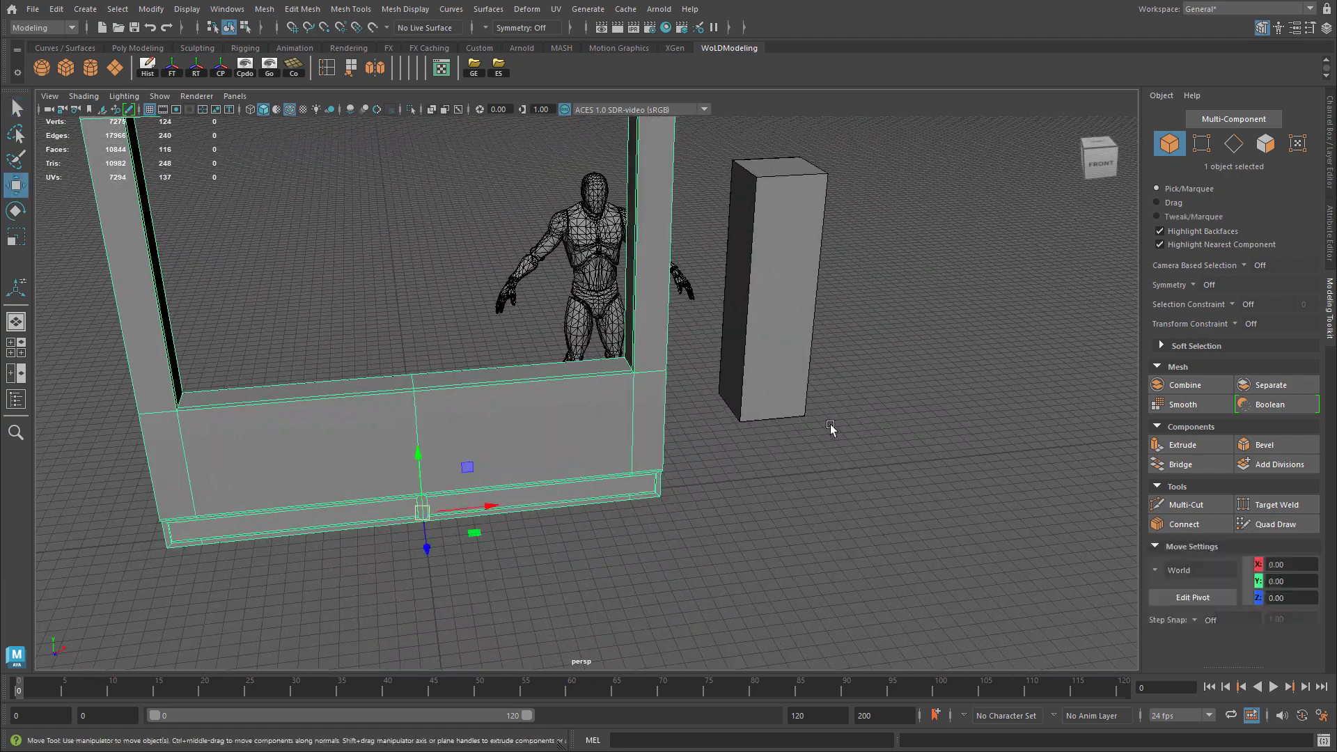
alt+drag(830, 426, 776, 431)
drag(492, 499, 875, 481)
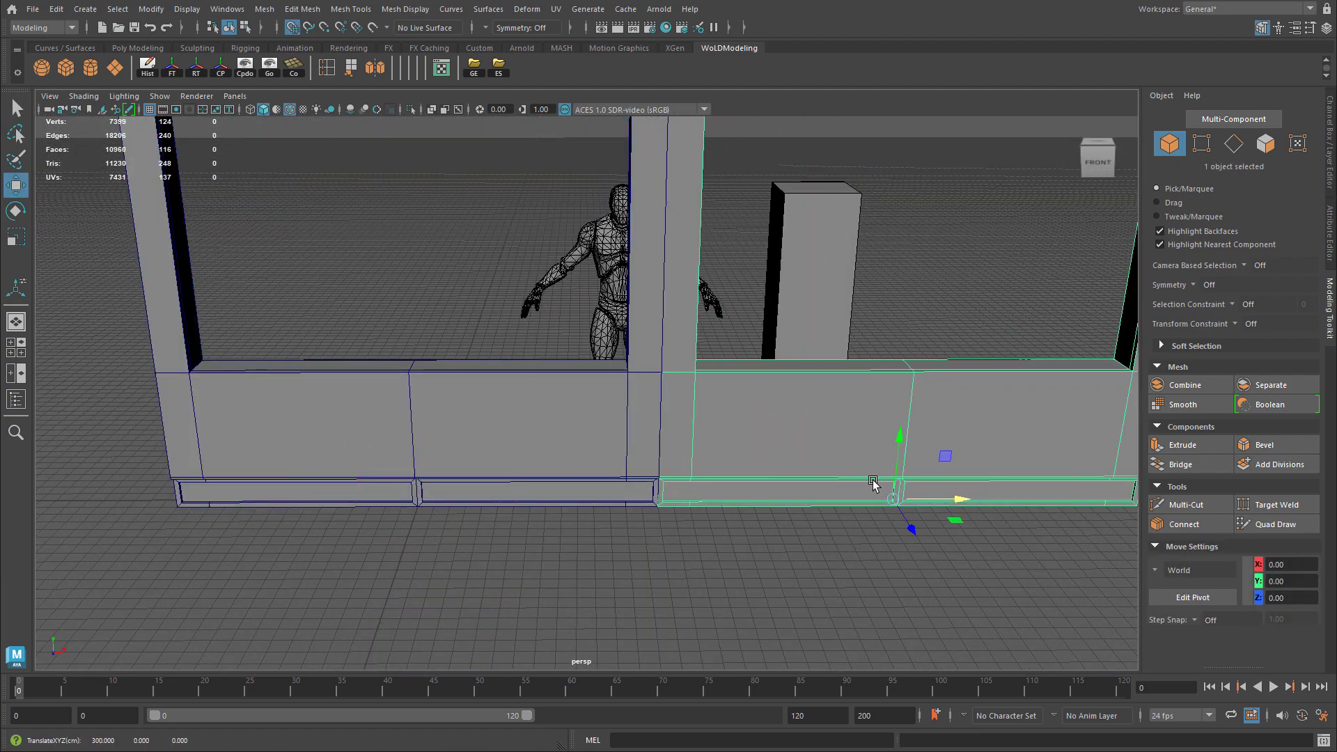
alt+middle_drag(875, 480, 587, 478)
key(ctrl+d)
drag(673, 499, 1088, 492)
click(766, 278)
alt+drag(766, 279, 837, 335)
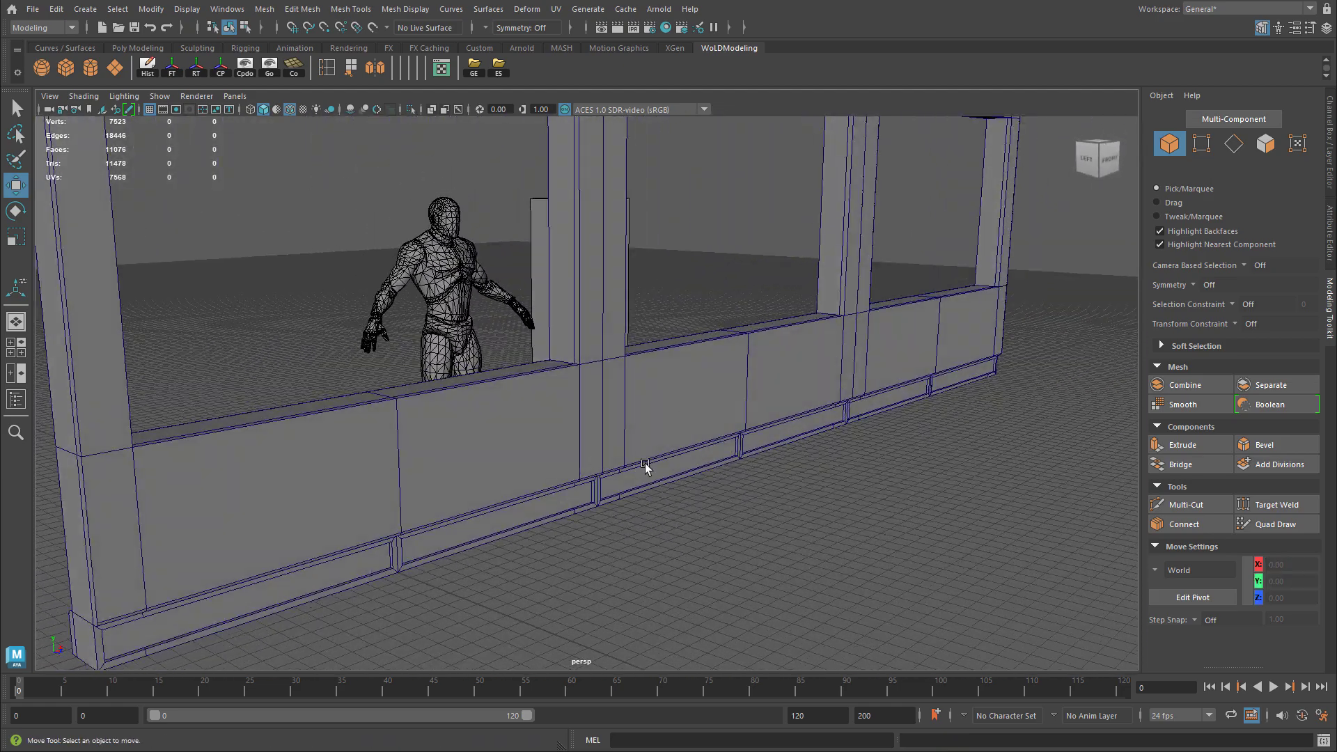
alt+drag(999, 429, 382, 339)
alt+right_drag(383, 340, 549, 316)
alt+drag(549, 316, 567, 312)
Step: Apply Soften/Harden Edges to the whole window wall piece
alt+drag(693, 293, 558, 381)
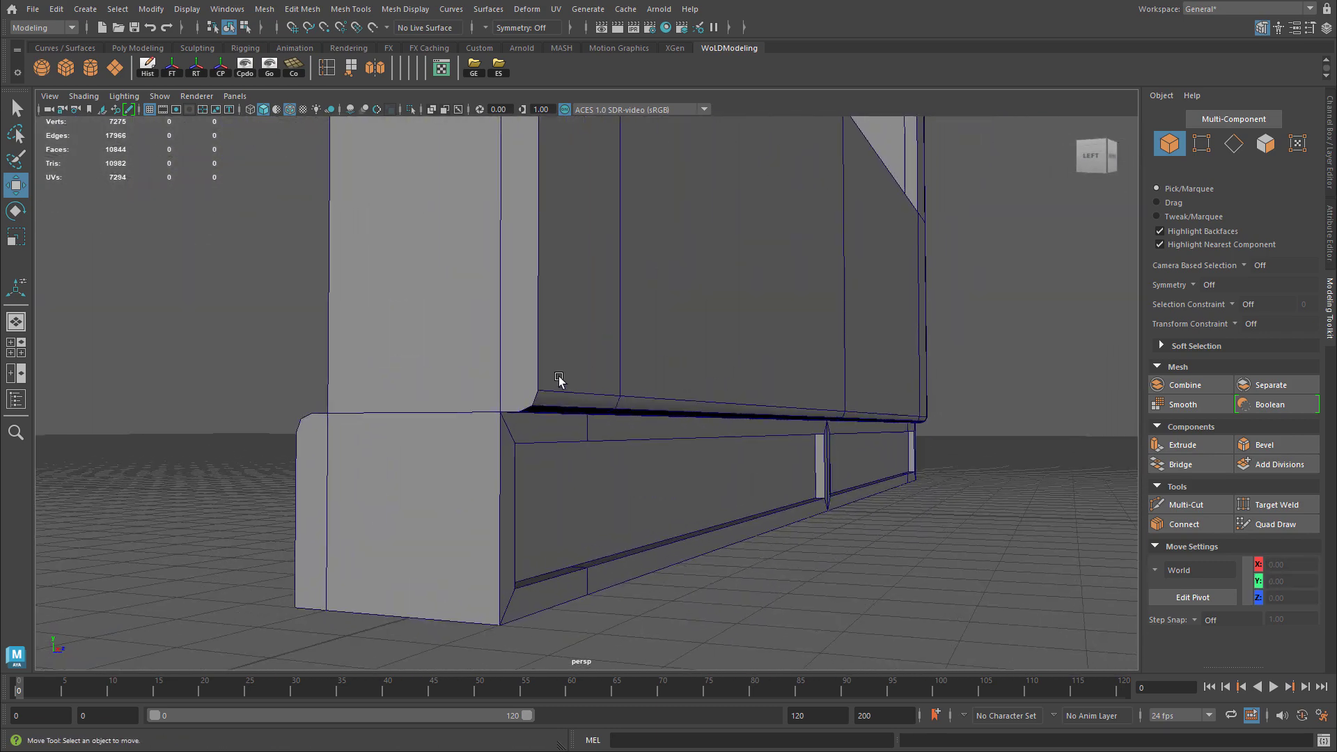
alt+right_drag(558, 382, 566, 399)
click(567, 400)
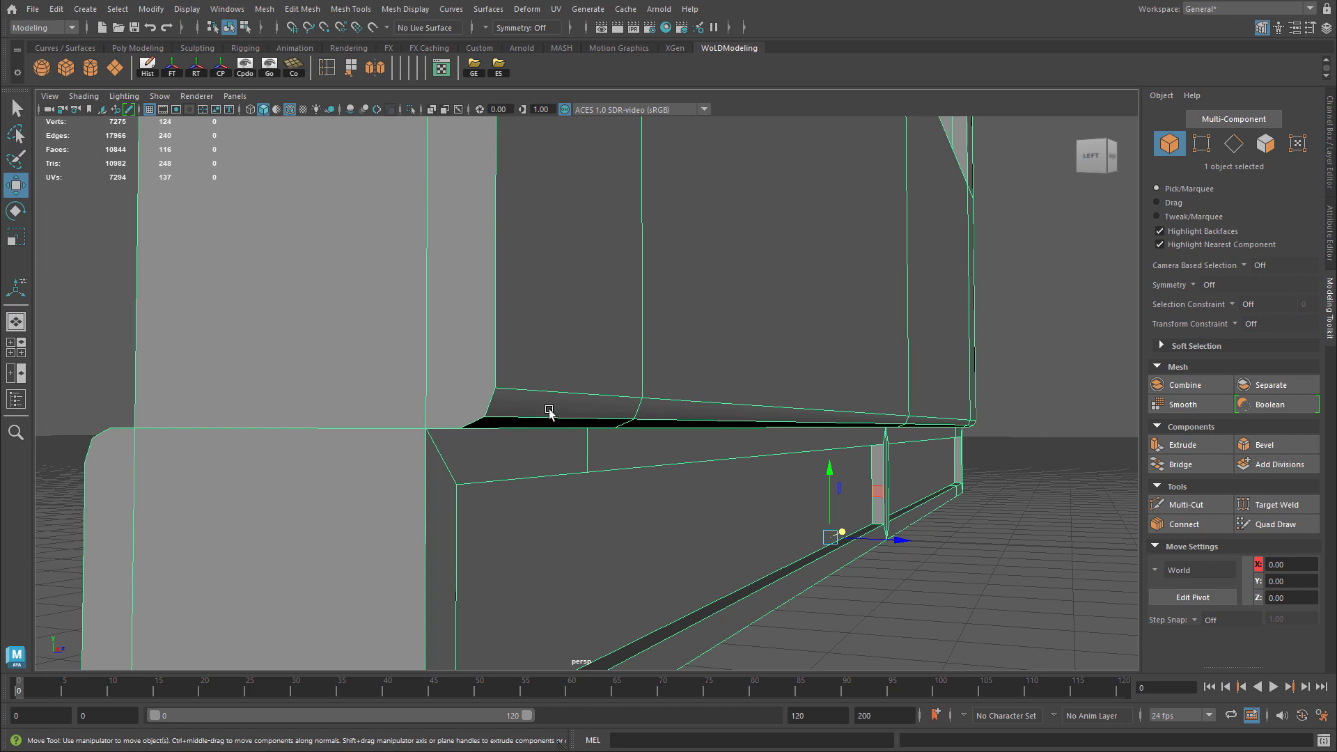
shift+right_click(591, 359)
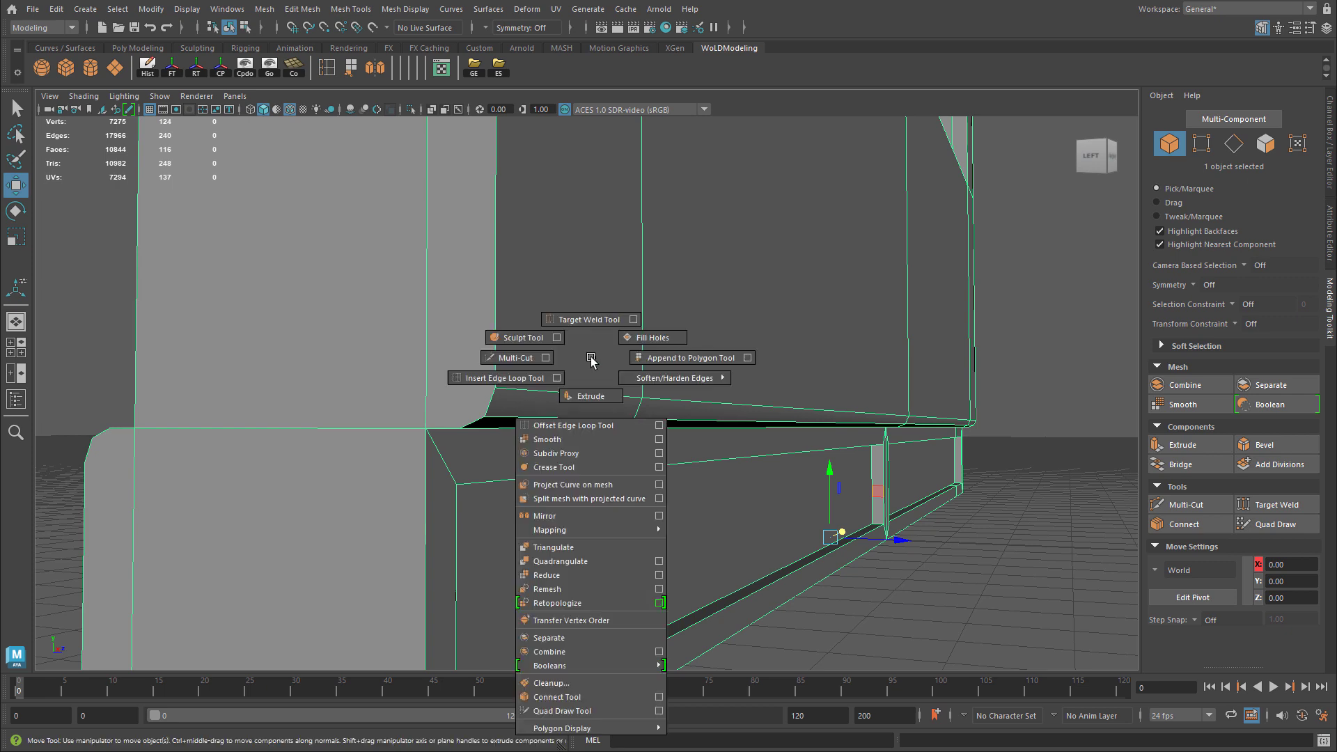
shift+right_drag(590, 359, 653, 410)
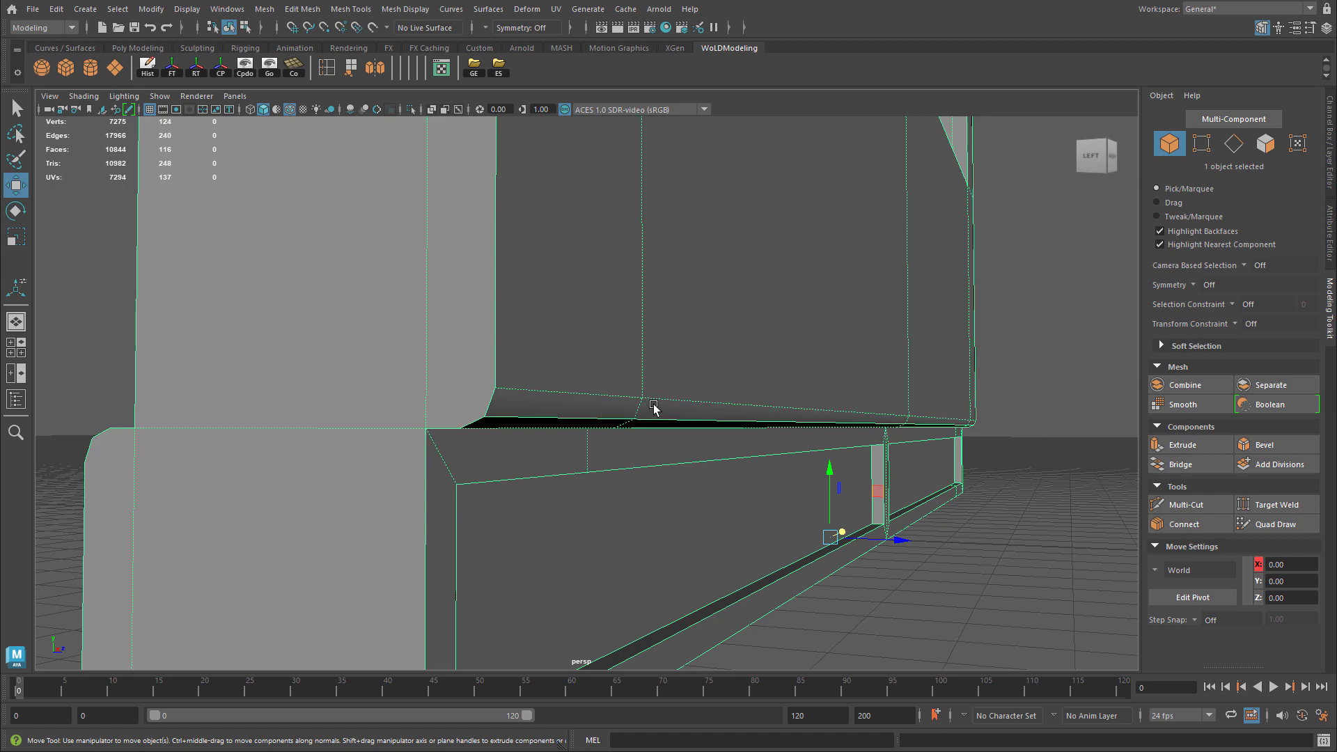
Step: Soften the four edges running along the rounded lower bevel of the front panel, just above the inset base panels
alt+drag(636, 423, 653, 398)
alt+middle_drag(653, 398, 626, 376)
scroll(438, 244, up, 2)
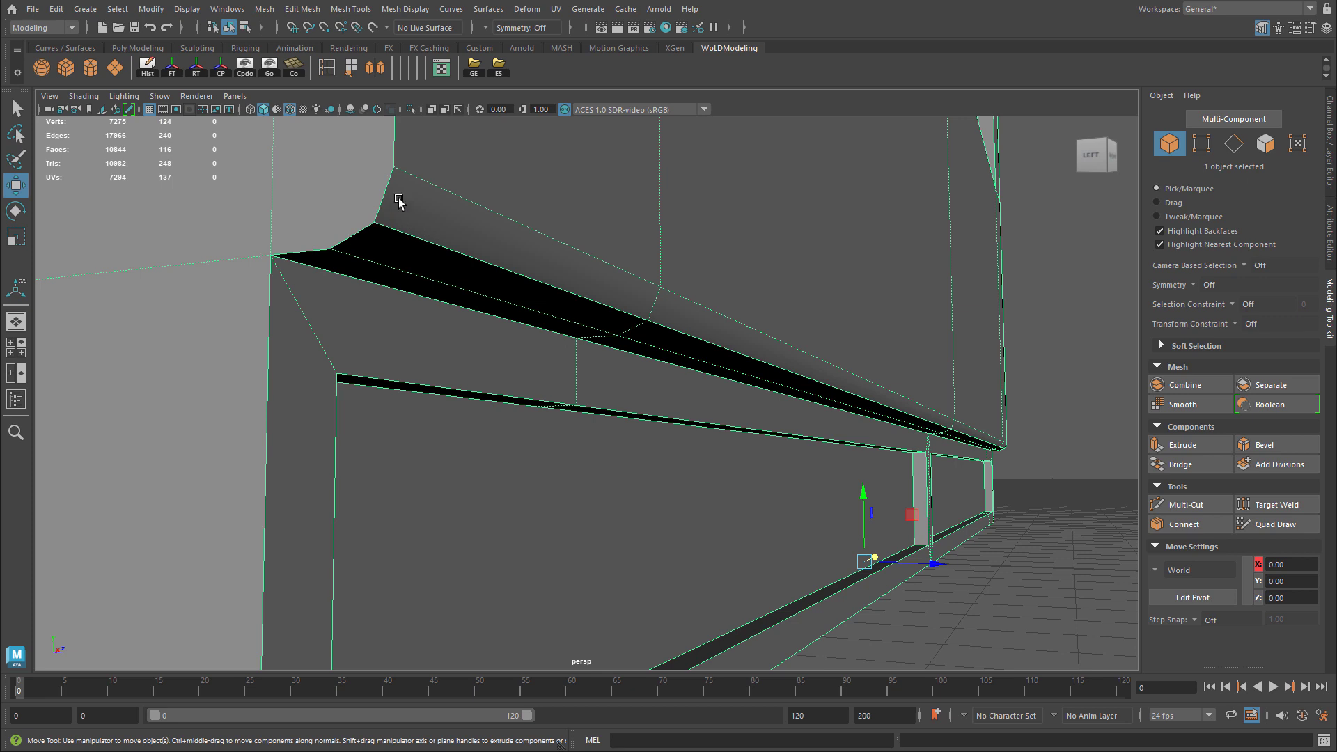
right_drag(485, 261, 486, 226)
click(495, 272)
shift+click(718, 339)
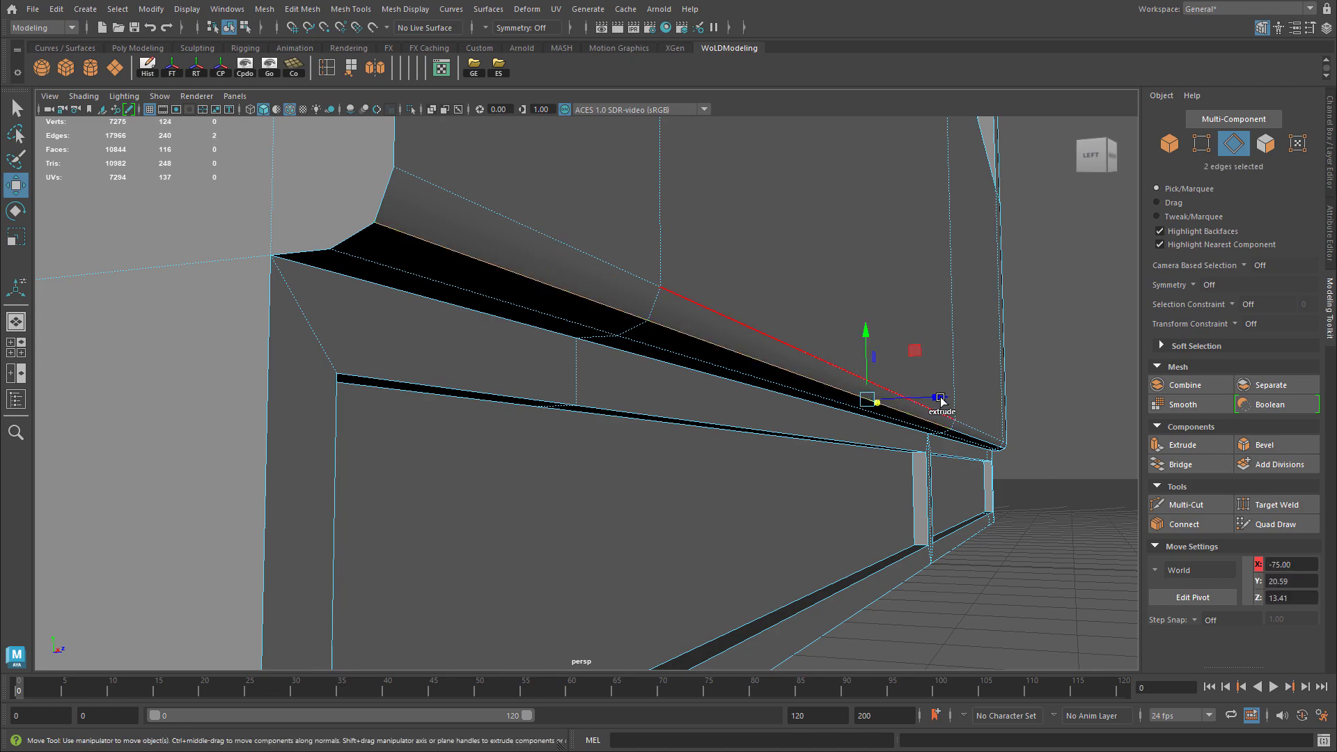
shift+click(975, 433)
alt+drag(1006, 426, 904, 415)
scroll(550, 349, up, 5)
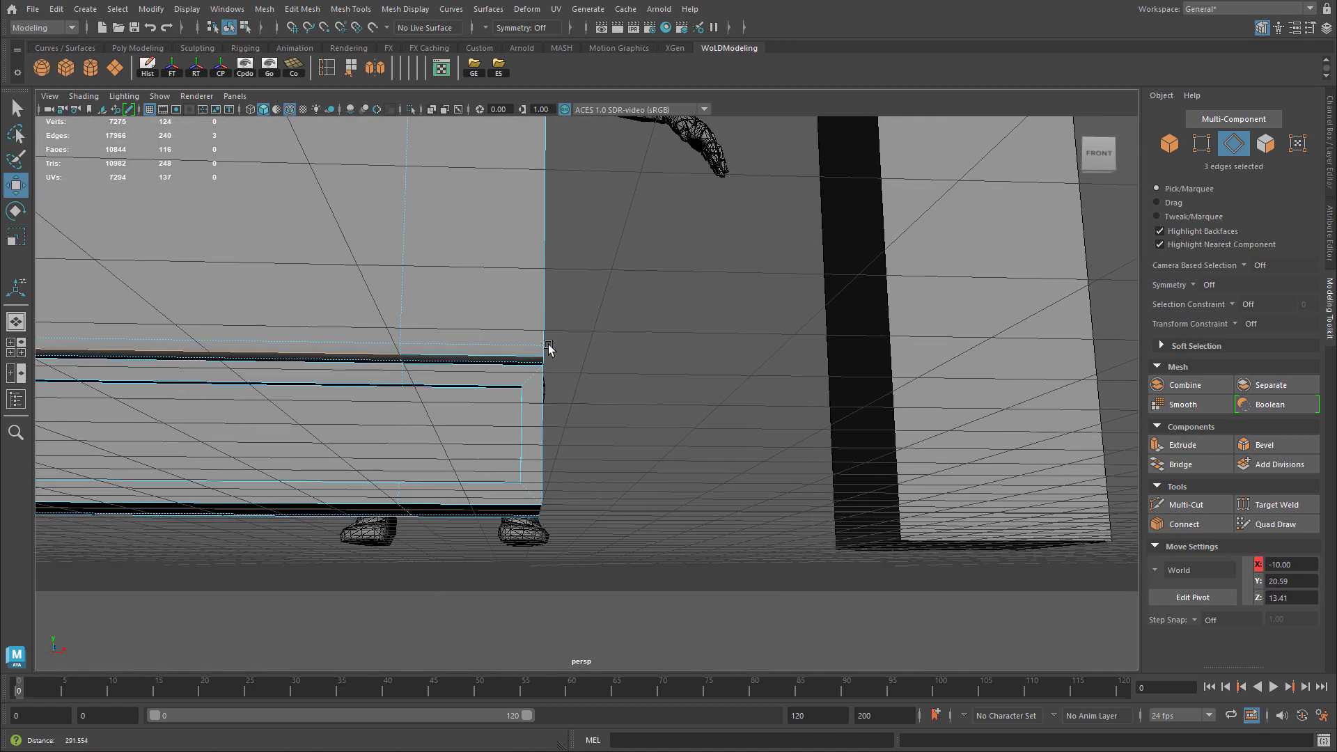
alt+middle_drag(536, 341, 666, 314)
scroll(666, 313, up, 4)
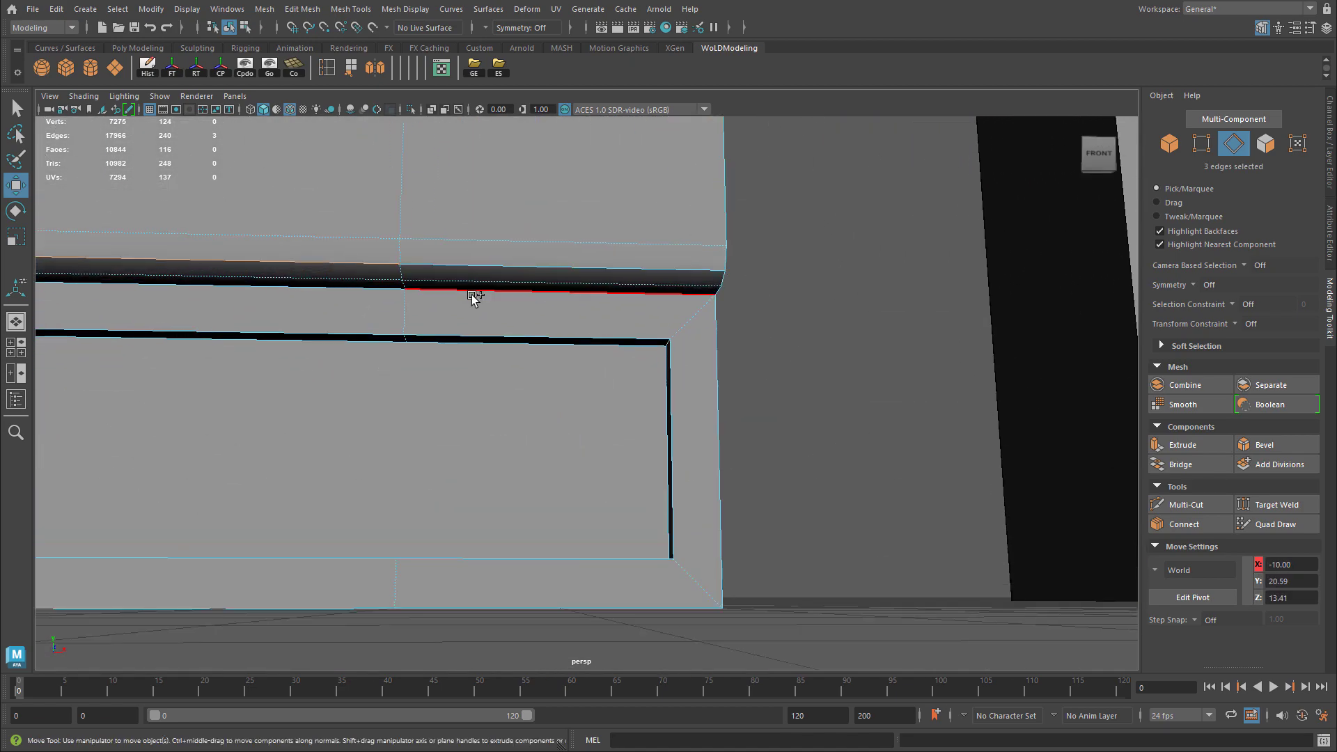
shift+click(480, 268)
alt+drag(480, 268, 615, 313)
scroll(678, 320, up, 3)
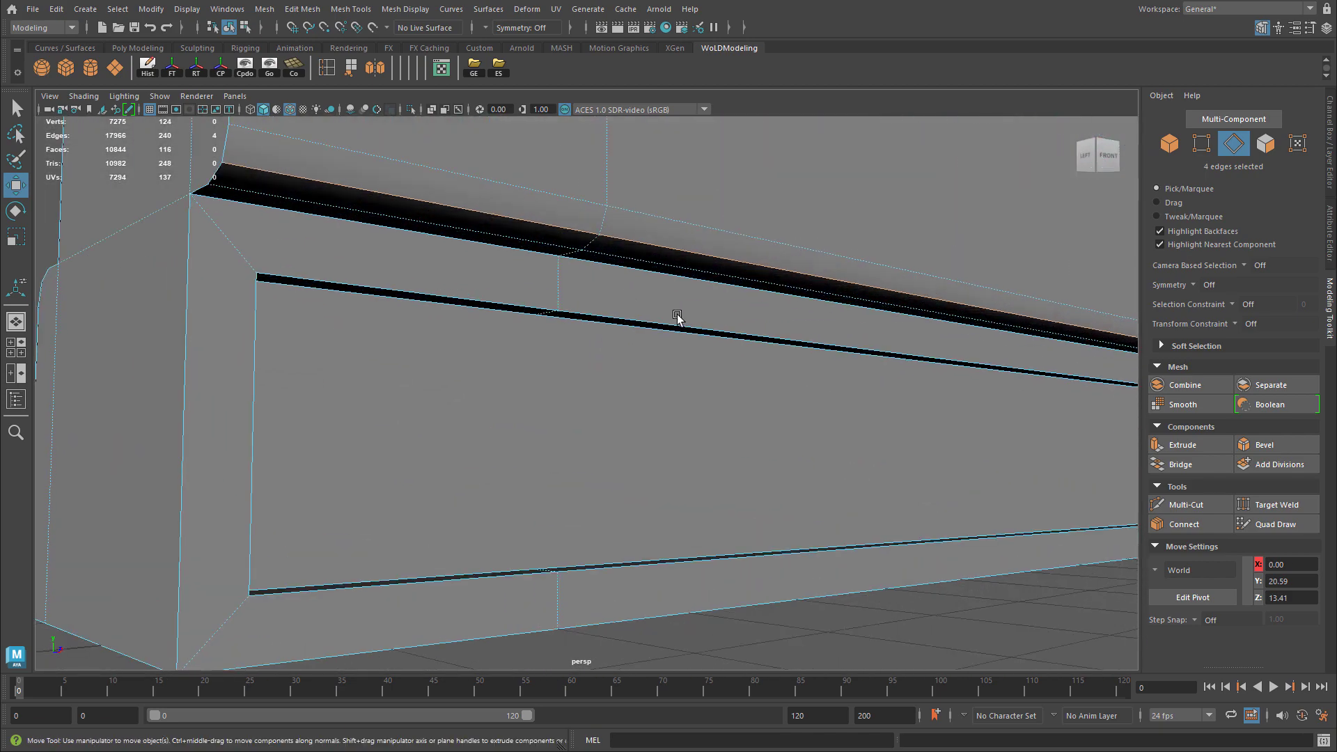
shift+right_click(654, 251)
mouse_move(655, 251)
shift+right_down()
mouse_move(696, 268)
mouse_move(746, 264)
mouse_move(759, 243)
mouse_move(660, 267)
shift+right_up()
click(211, 285)
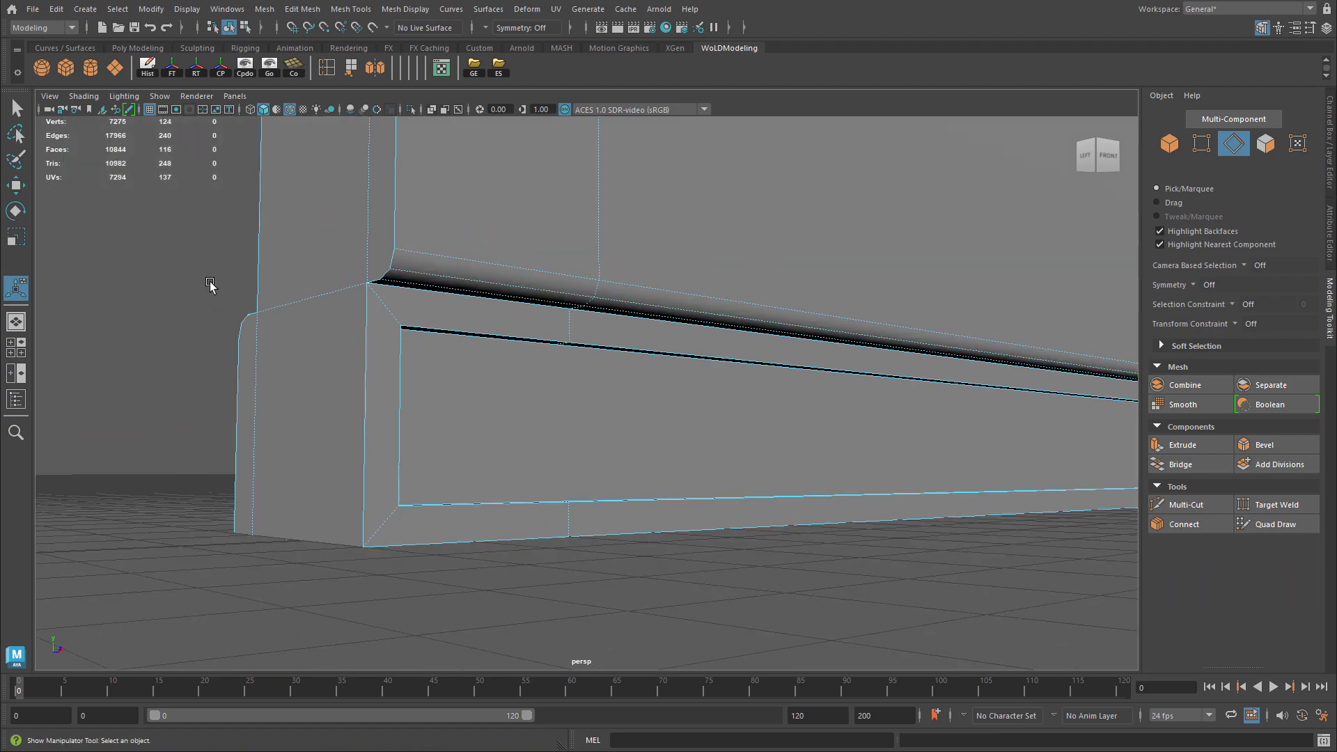
Step: Soften the remaining hard edge along the upper bevel of the back base trim
alt+drag(221, 267, 335, 278)
alt+middle_drag(695, 305, 485, 275)
alt+middle_drag(859, 328, 617, 295)
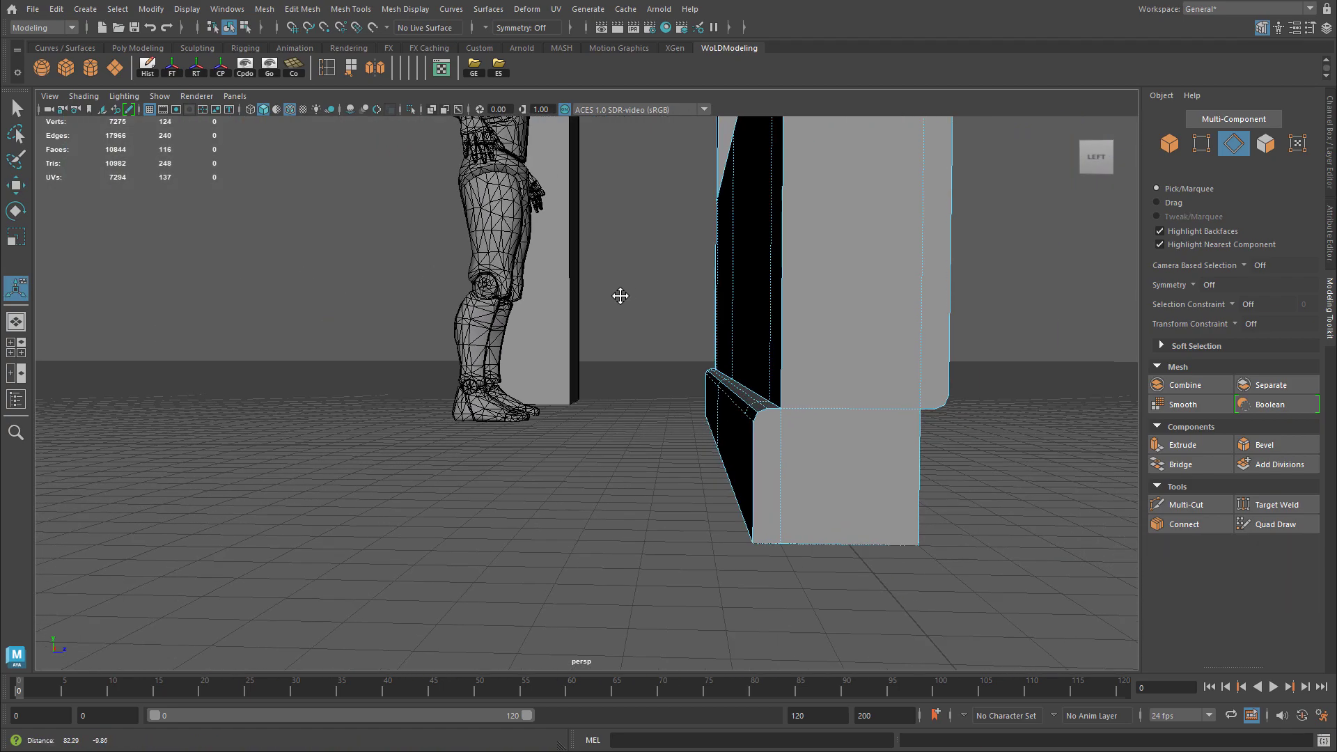
alt+right_drag(618, 295, 880, 389)
click(919, 423)
alt+drag(662, 394, 773, 427)
alt+right_drag(773, 427, 853, 431)
alt+middle_drag(752, 320, 759, 442)
alt+right_drag(242, 339, 362, 332)
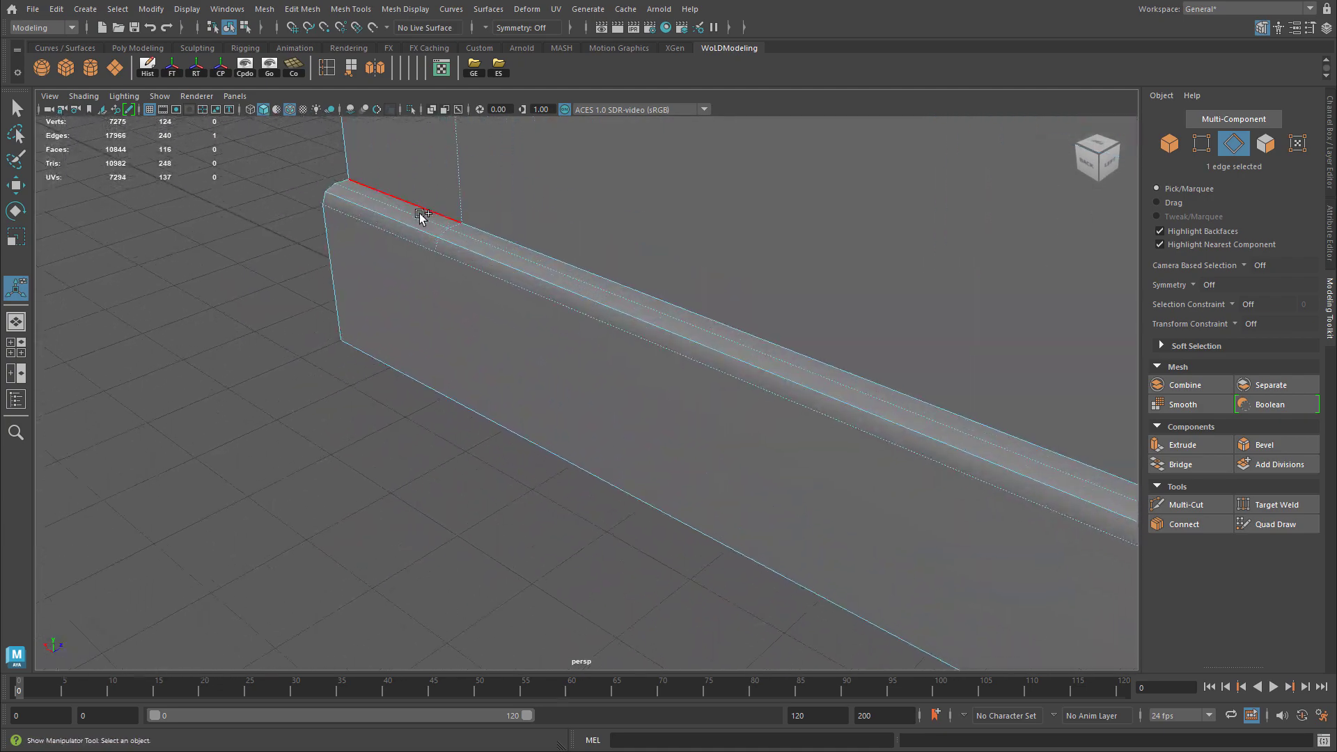
alt+right_drag(579, 273, 582, 310)
alt+drag(582, 311, 702, 300)
shift+right_drag(688, 316, 794, 289)
Step: Return to object selection, deselect the wall piece and review the whole window wall from the front
key(q)
click(886, 266)
alt+right_drag(886, 266, 794, 256)
alt+drag(794, 256, 637, 245)
alt+middle_drag(637, 244, 766, 418)
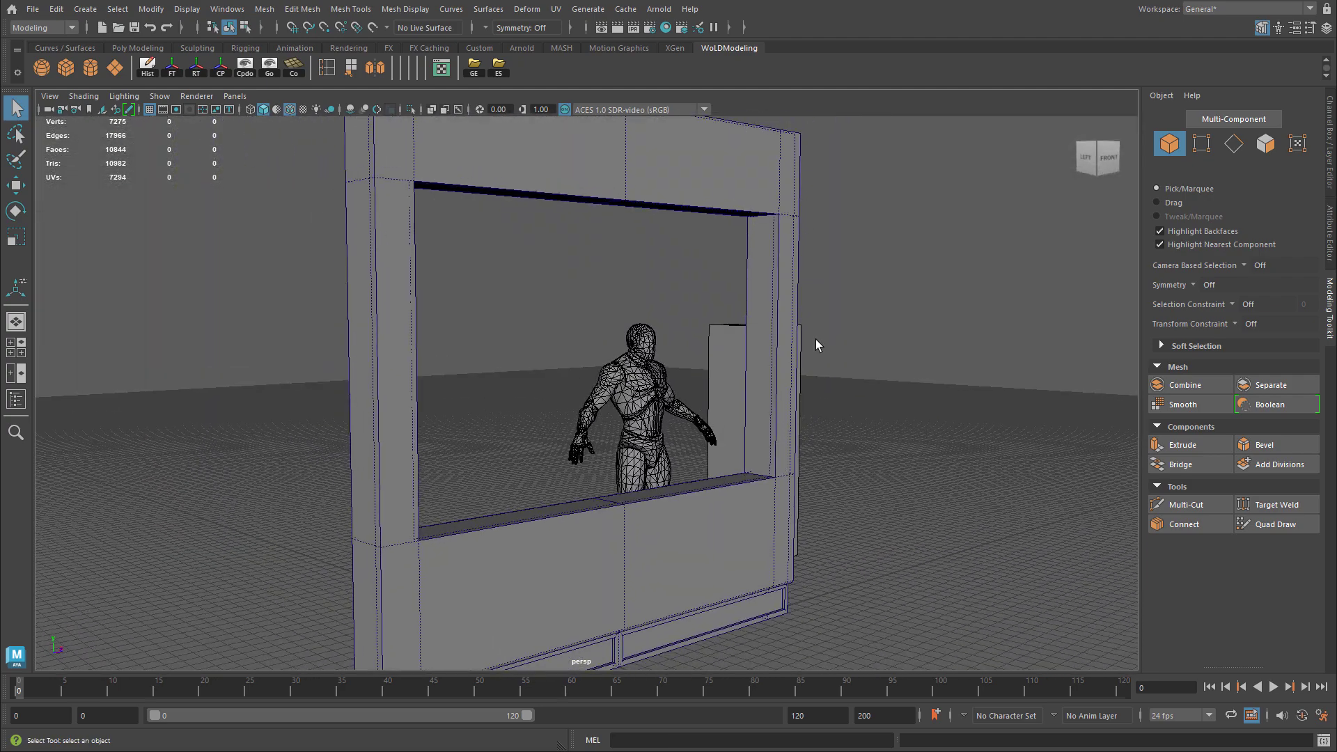